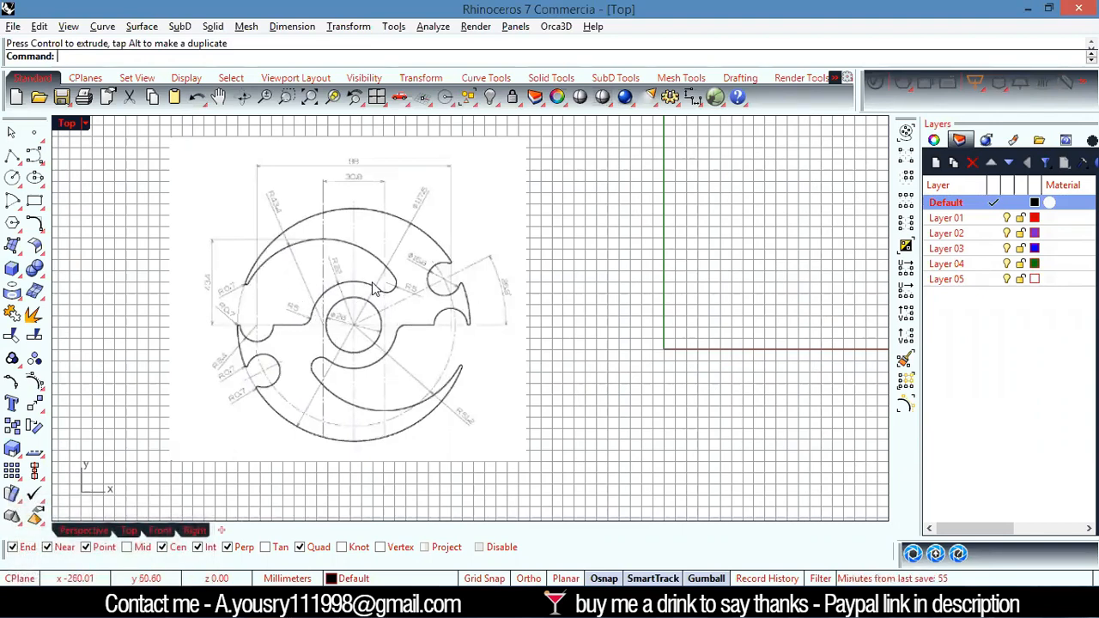
Shift the reference picture slightly farther away from the origin along the X direction
left_click(432, 287)
left_click_drag(440, 320, 458, 320)
left_click(550, 292)
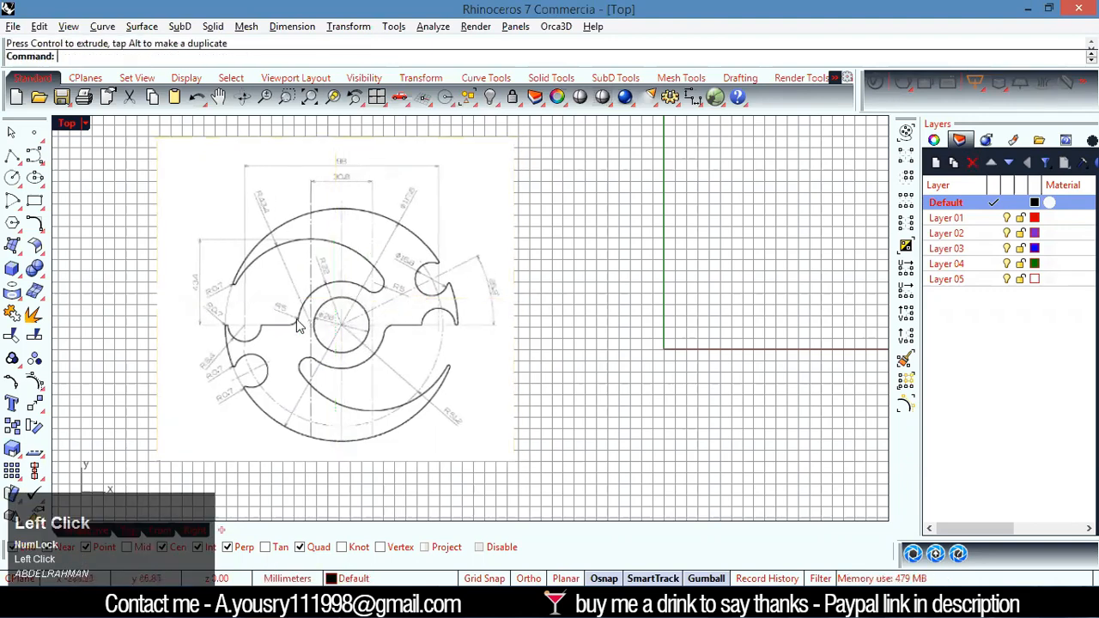
Examine the overall outline of the reference drawing, including its crescent arms, round notches and central hole
scroll(412, 297, "down", 3)
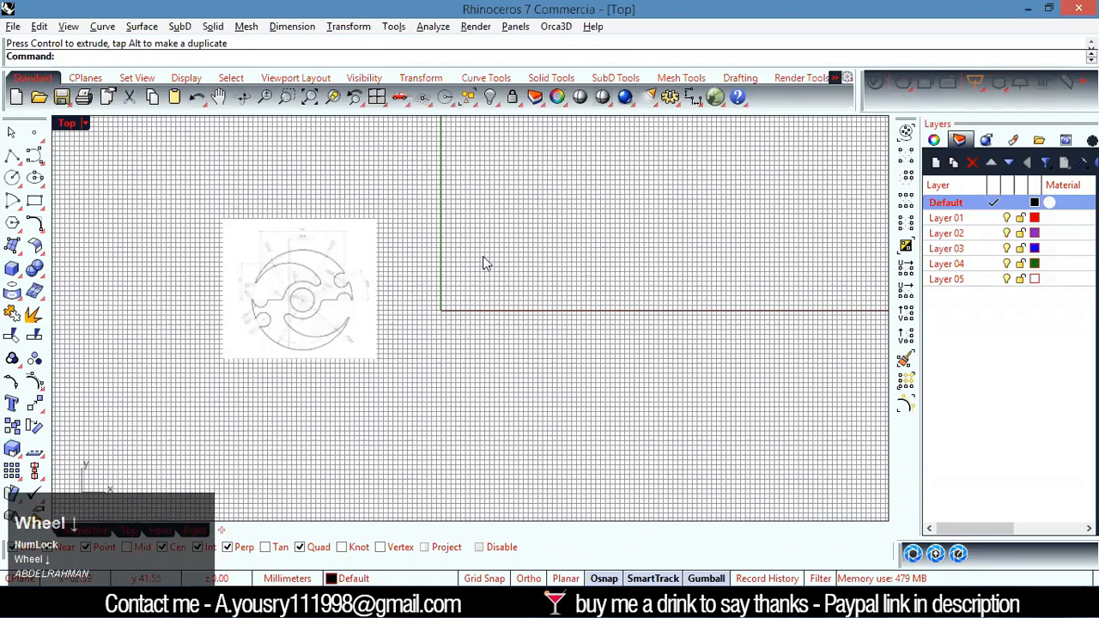
scroll(330, 256, "up", 1)
right_click_drag(329, 251, 473, 260)
scroll(351, 270, "up", 4)
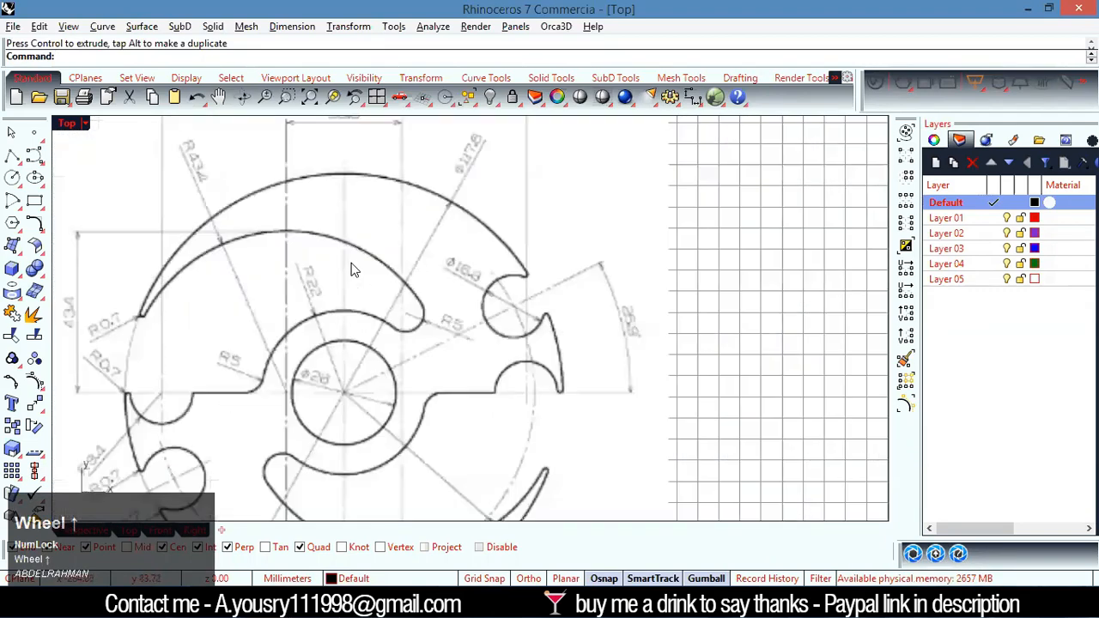
scroll(352, 266, "down", 3)
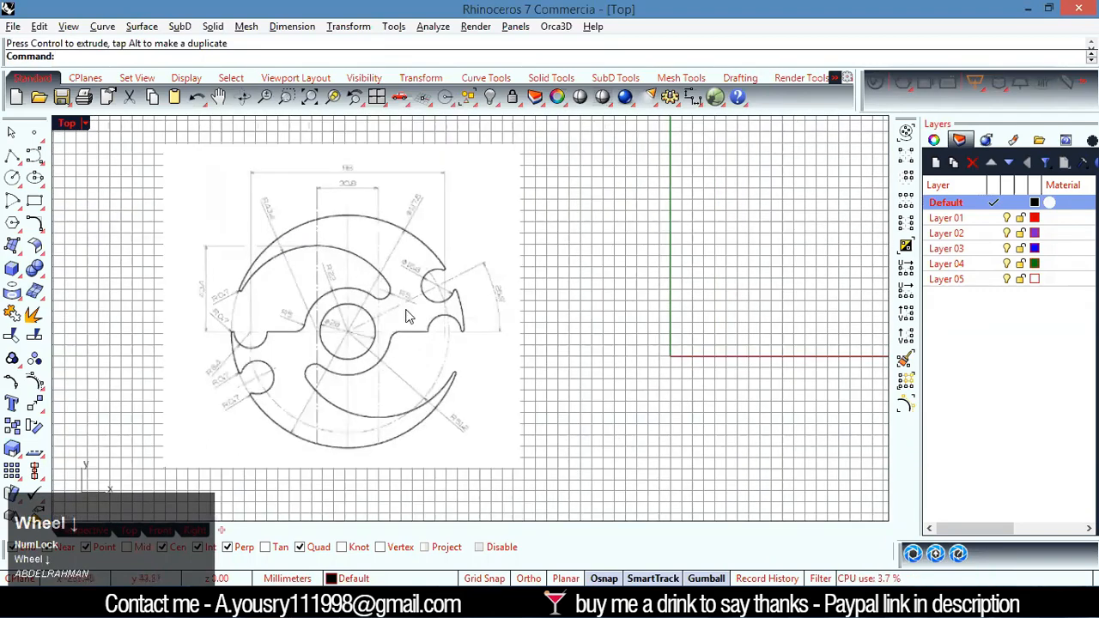
scroll(250, 360, "up", 3)
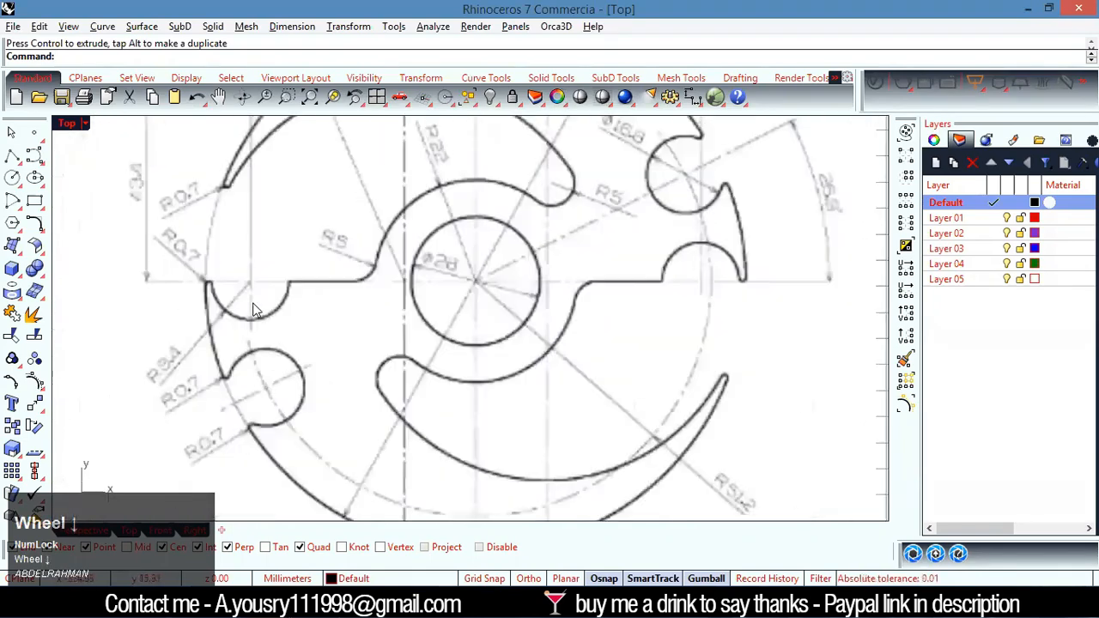
scroll(361, 314, "down", 3)
scroll(436, 246, "up", 4)
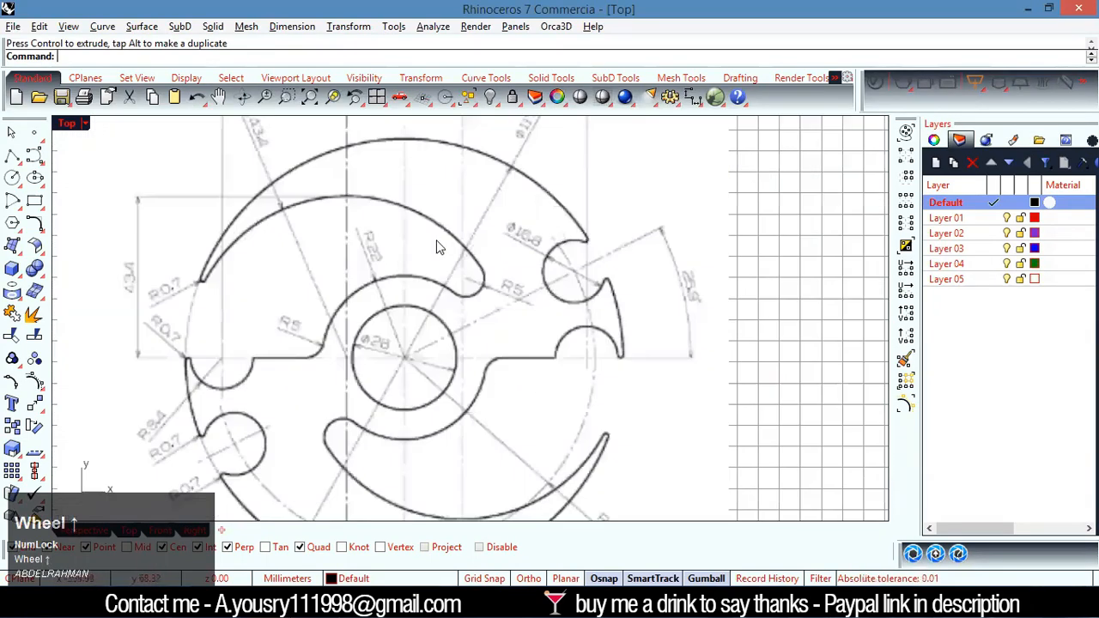
scroll(468, 300, "down", 2)
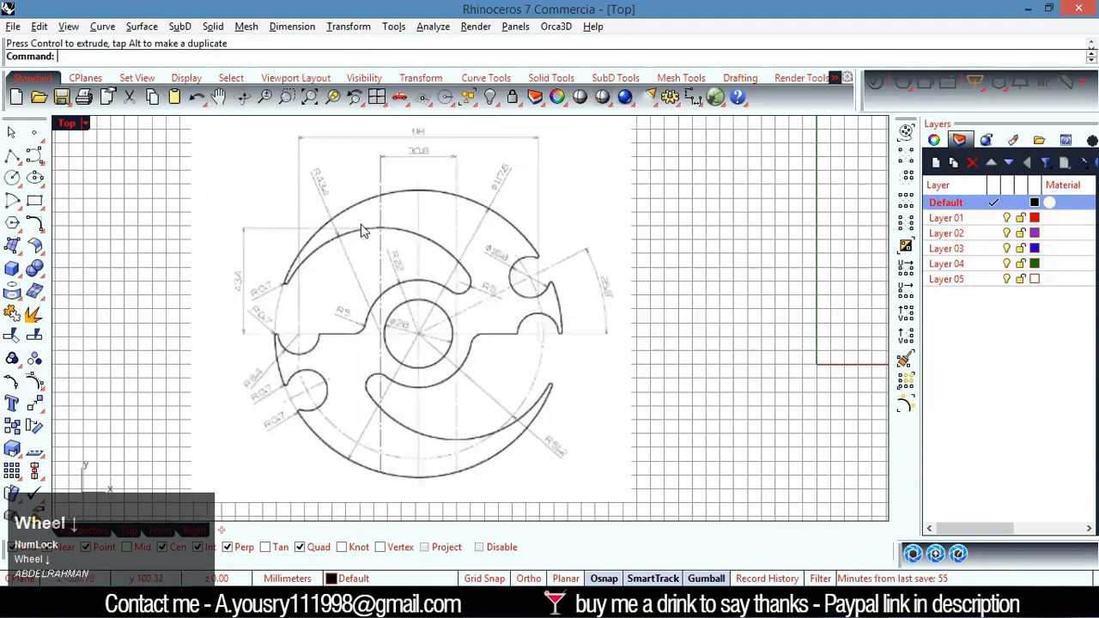
scroll(283, 308, "up", 3)
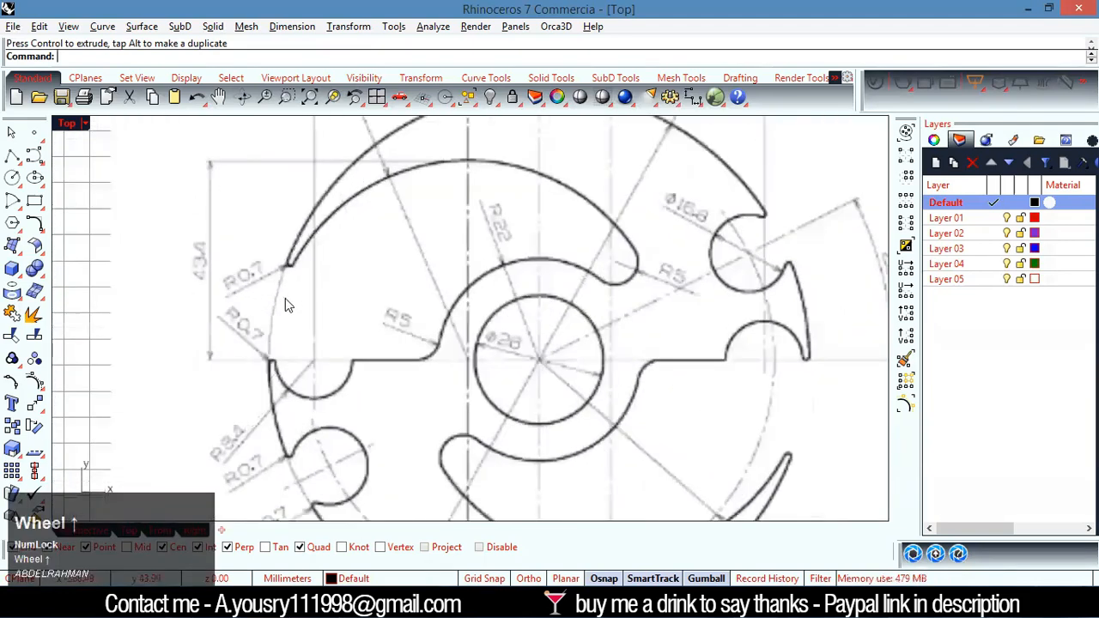
scroll(253, 321, "down", 3)
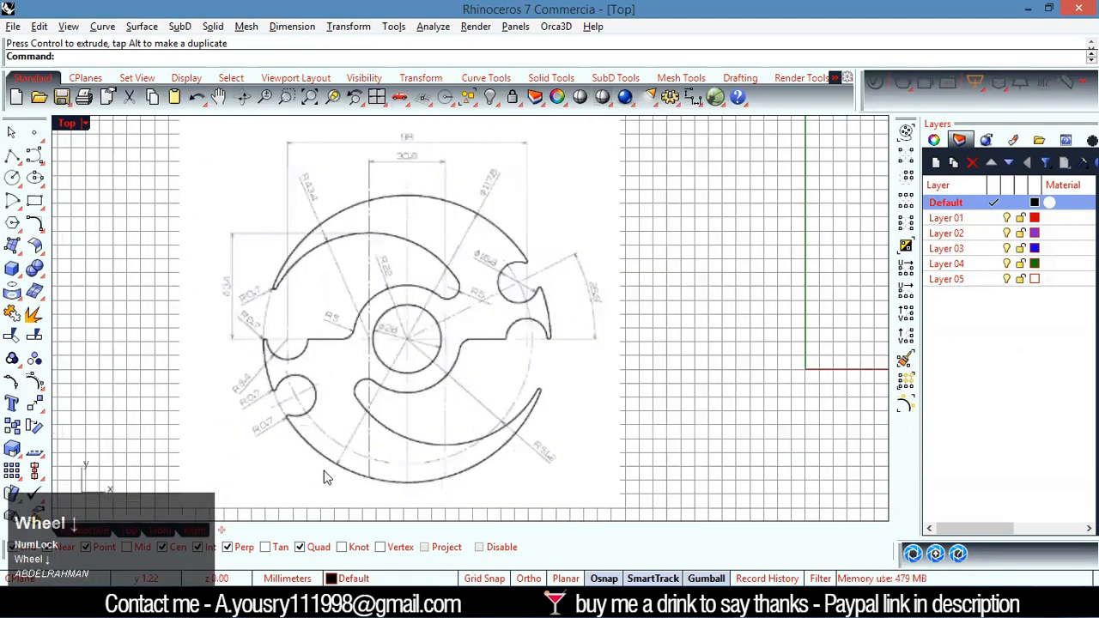
scroll(344, 450, "up", 3)
scroll(435, 289, "down", 3)
scroll(515, 224, "down", 2)
scroll(551, 146, "up", 5)
scroll(551, 146, "down", 2)
Examine how the outer circle, the dashed construction circle and the round notches are dimensioned in the reference drawing
scroll(545, 156, "up", 4)
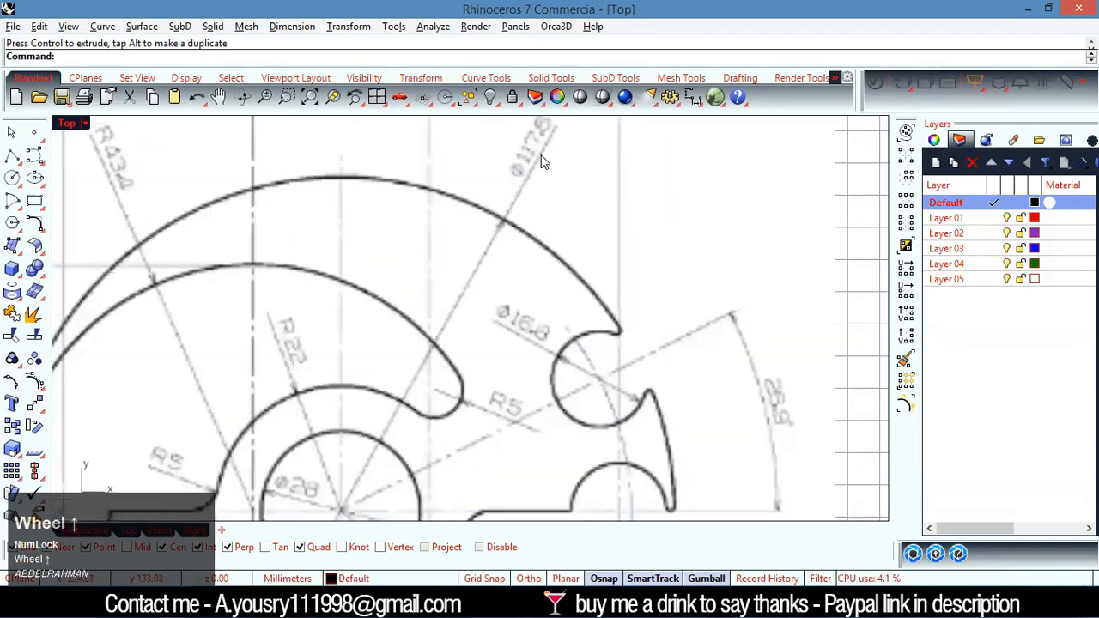
scroll(528, 200, "down", 2)
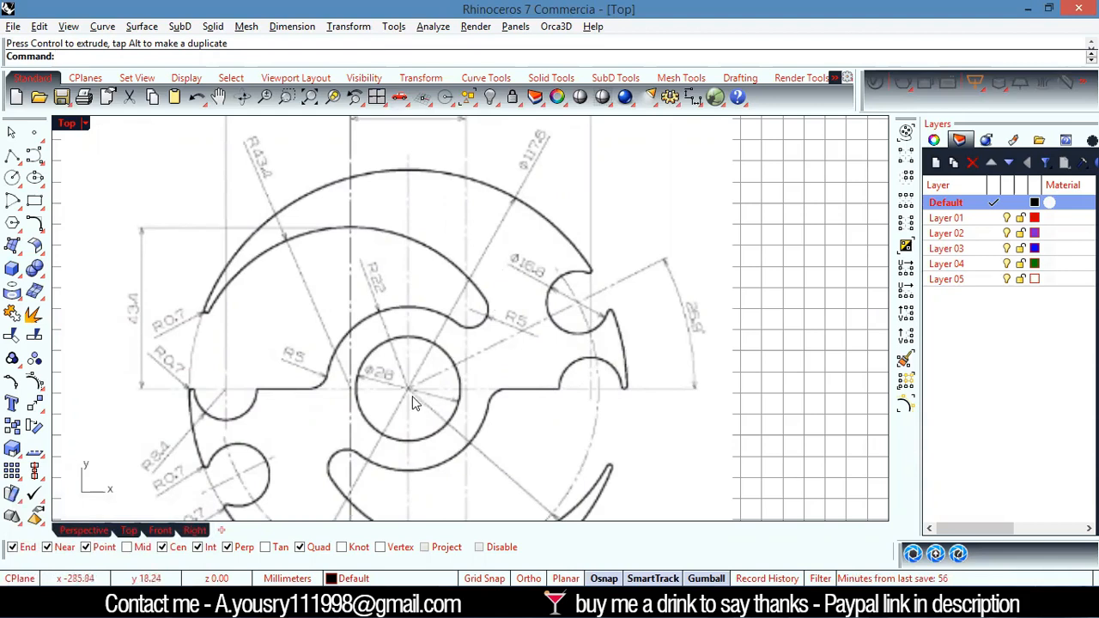
scroll(515, 361, "down", 4)
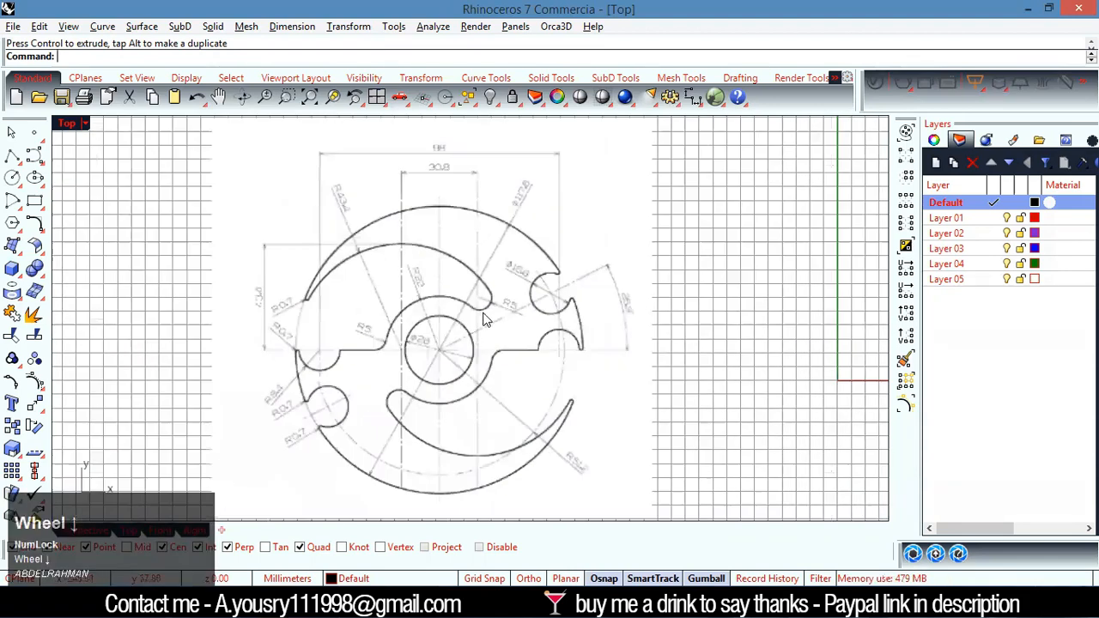
scroll(369, 391, "up", 2)
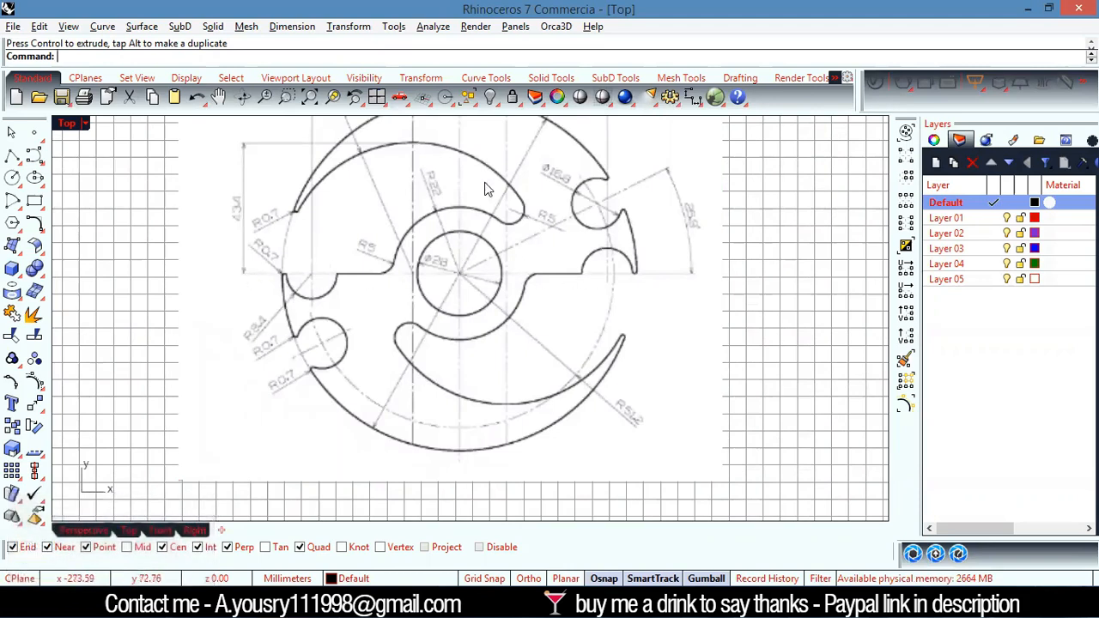
scroll(544, 295, "down", 2)
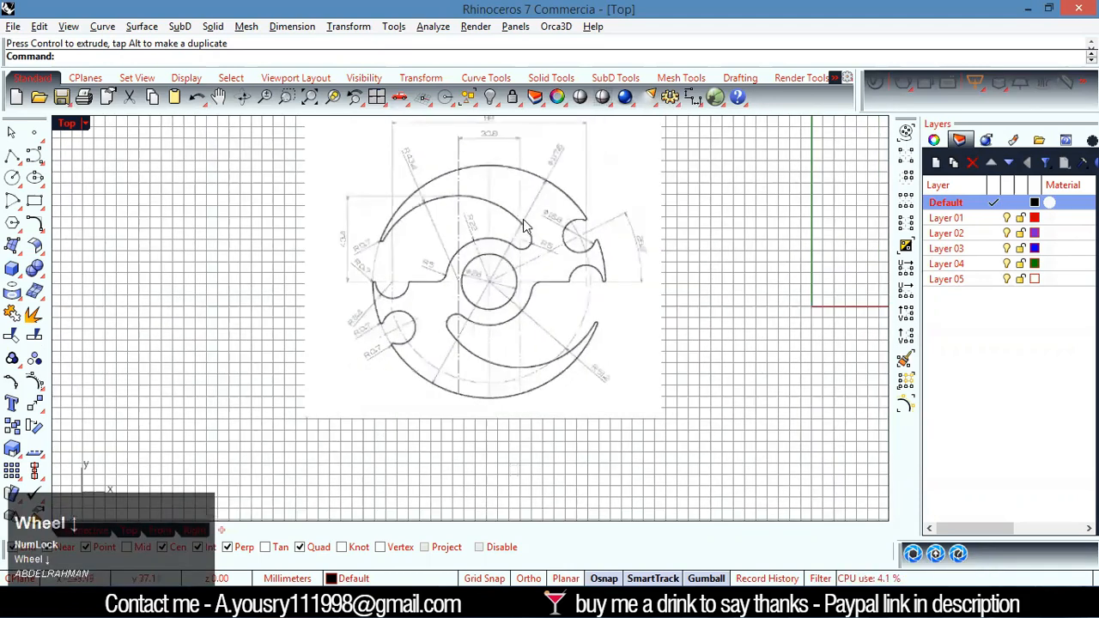
scroll(527, 223, "up", 2)
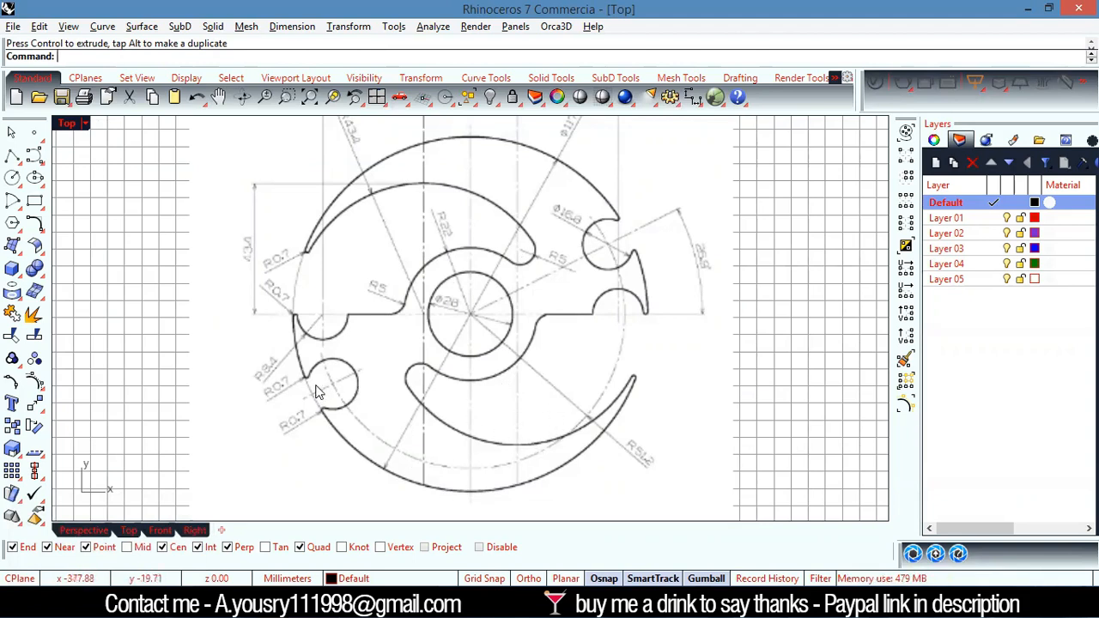
scroll(386, 382, "down", 3)
scroll(525, 384, "up", 3)
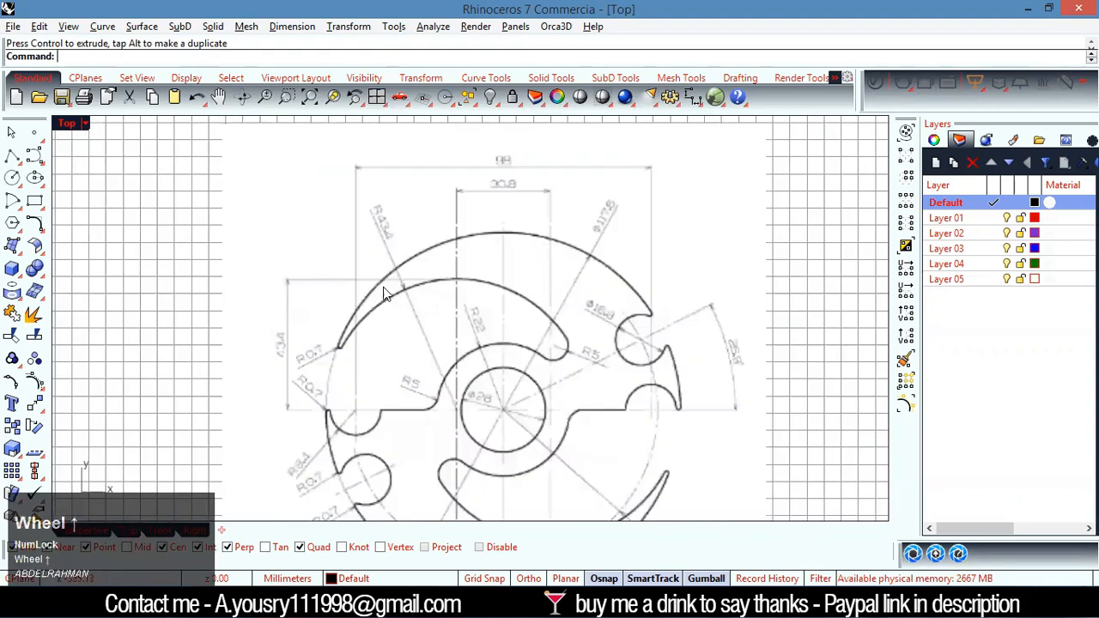
Examine the dimensions of the upper crescent arcs, the small fillets and the central hole in the reference drawing
scroll(526, 384, "up", 4)
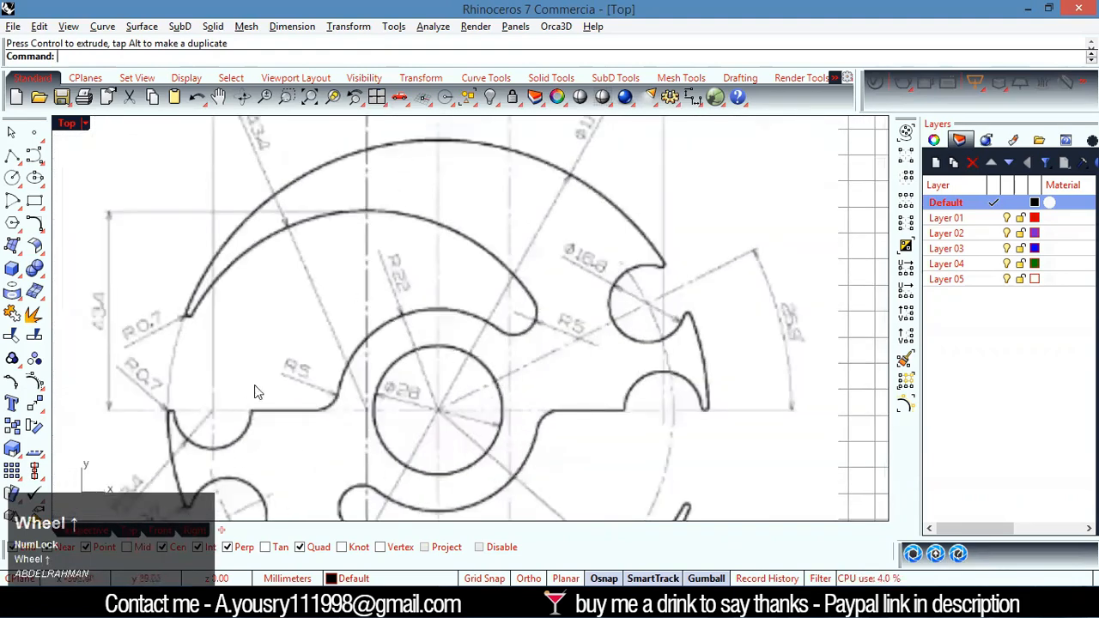
scroll(256, 392, "down", 3)
scroll(510, 465, "up", 3)
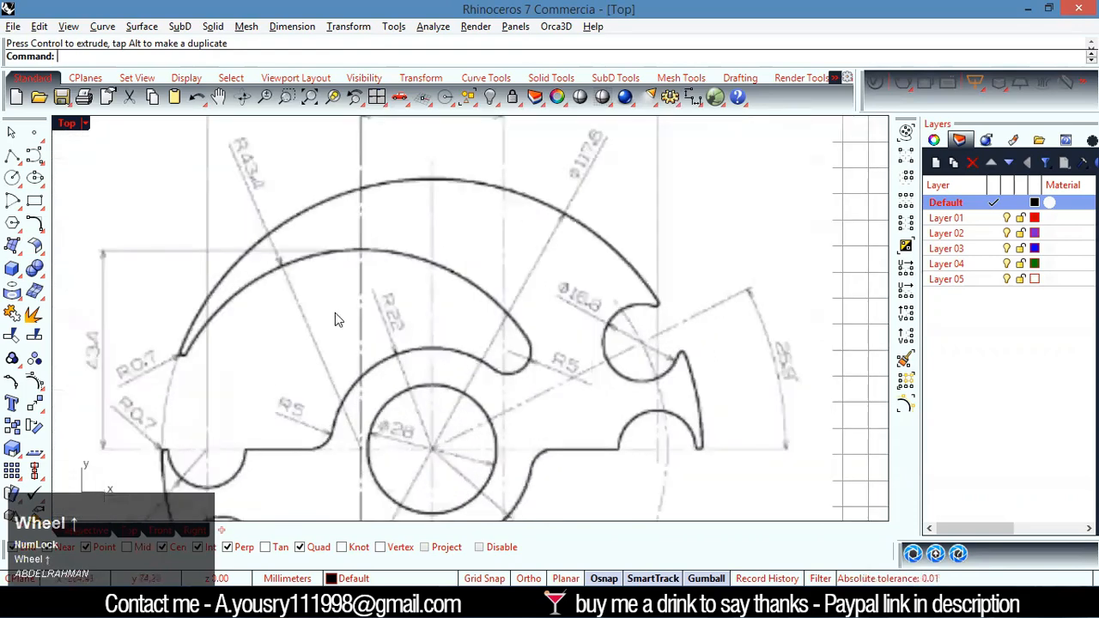
scroll(338, 319, "down", 3)
scroll(446, 300, "up", 3)
scroll(385, 443, "down", 3)
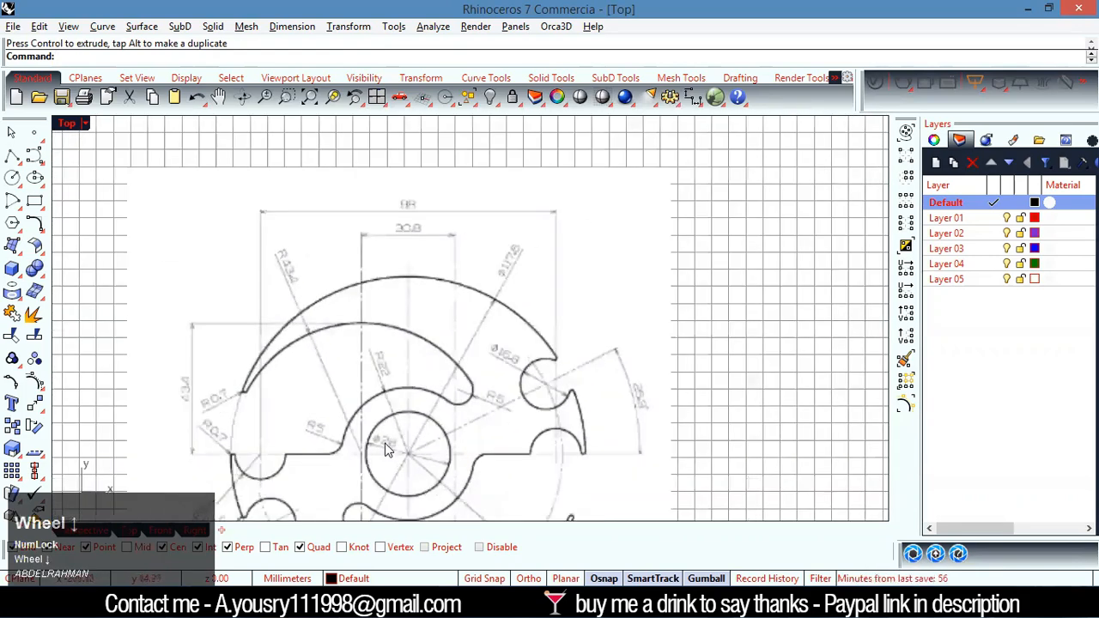
scroll(391, 472, "up", 3)
scroll(395, 472, "up", 3)
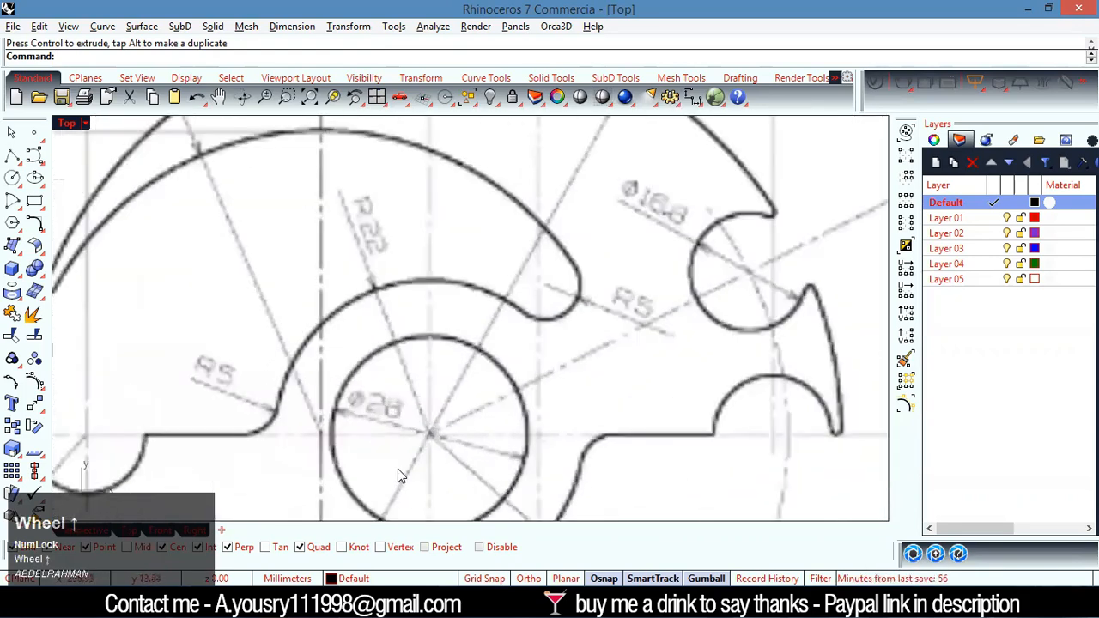
scroll(380, 432, "up", 2)
scroll(382, 421, "down", 3)
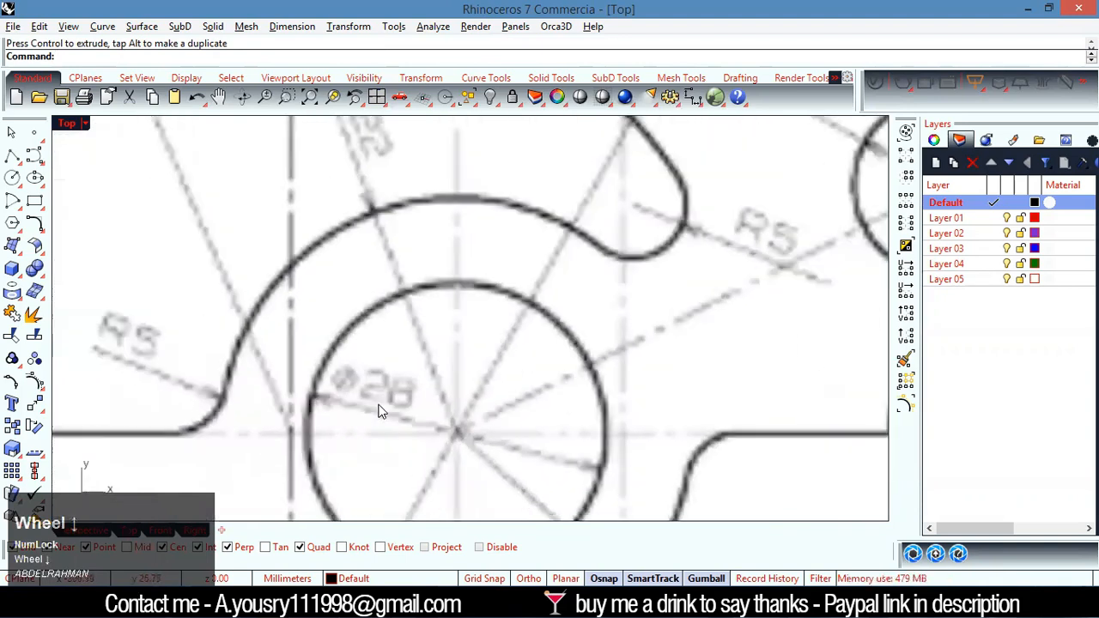
scroll(384, 410, "down", 2)
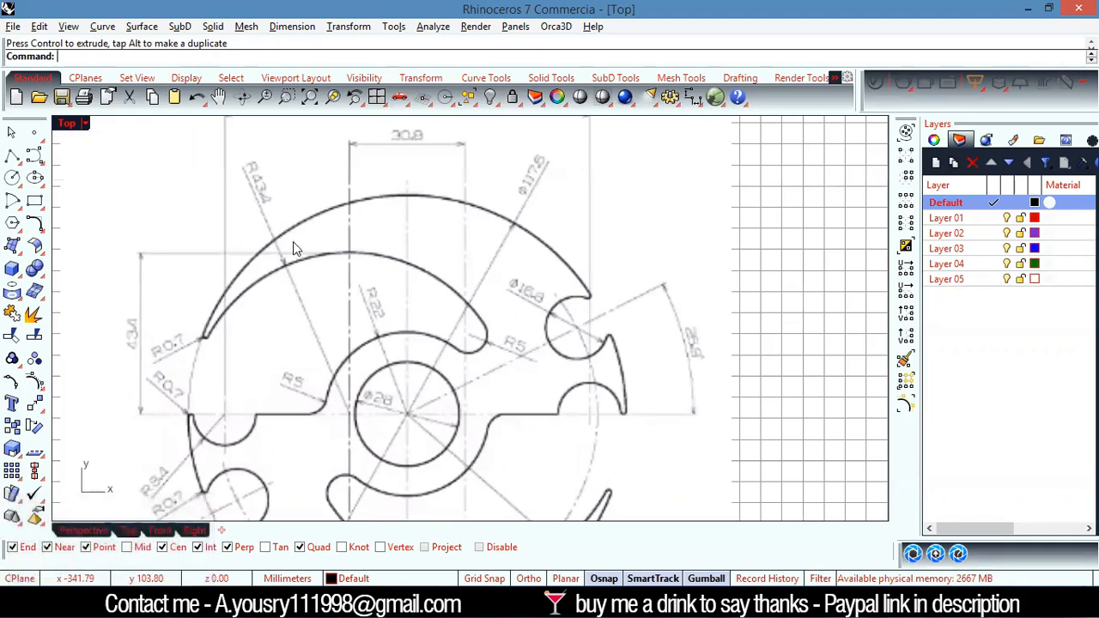
Read the outer circle's diameter dimension on the reference drawing
scroll(292, 241, "down", 2)
scroll(481, 231, "up", 5)
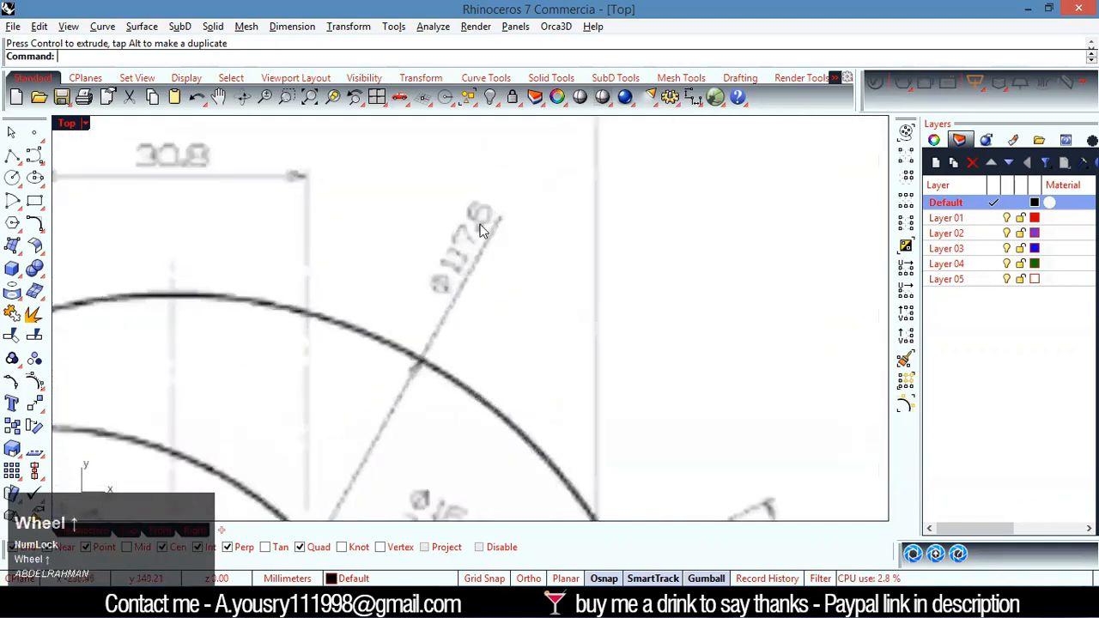
scroll(481, 230, "up", 3)
scroll(479, 307, "down", 6)
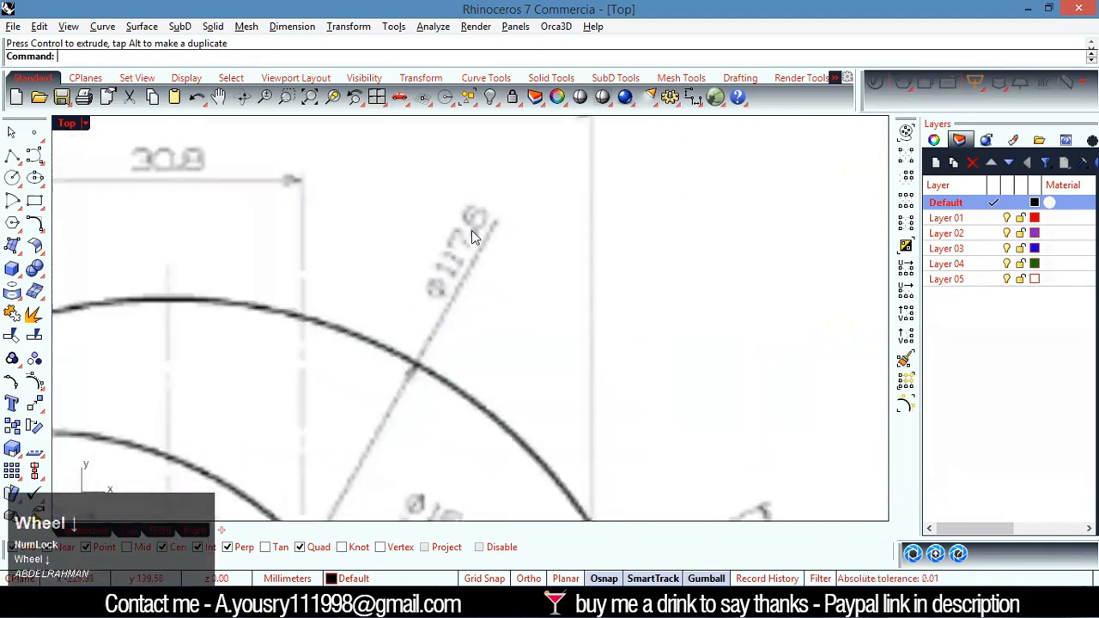
scroll(404, 215, "down", 2)
scroll(364, 209, "up", 3)
scroll(373, 324, "down", 5)
scroll(275, 392, "up", 7)
scroll(409, 382, "down", 4)
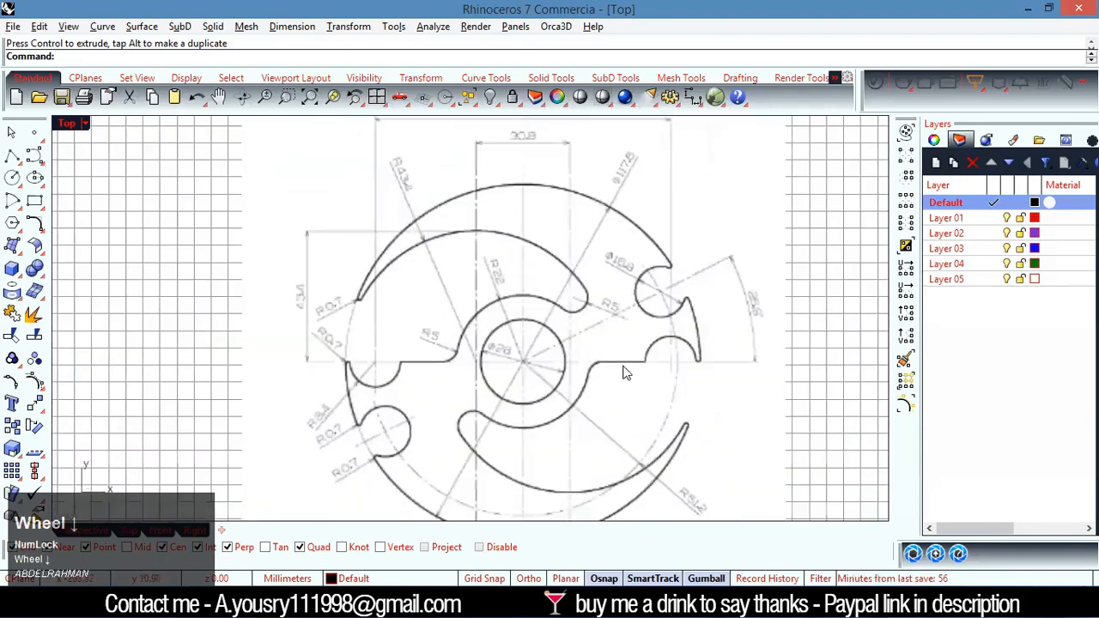
Draw a circle centred on the origin with a diameter of 117.6 mm
scroll(731, 272, "up", 1)
scroll(659, 380, "down", 1)
scroll(644, 451, "down", 2)
scroll(613, 449, "up", 5)
scroll(613, 438, "down", 5)
scroll(590, 225, "up", 6)
scroll(556, 313, "down", 3)
scroll(558, 425, "down", 2)
scroll(621, 455, "up", 3)
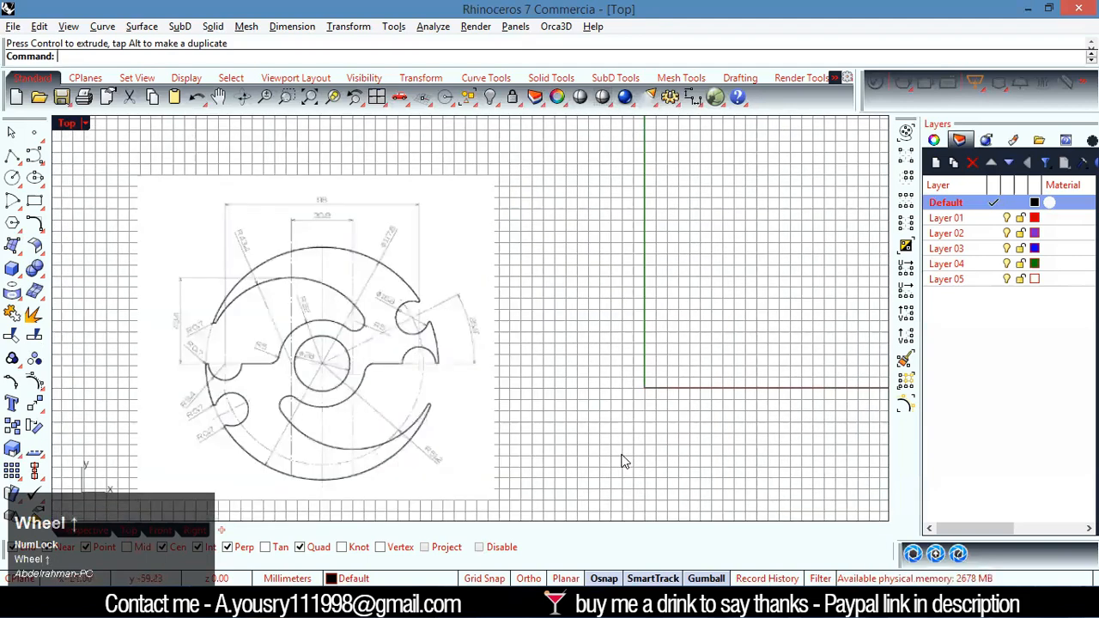
type("ci")
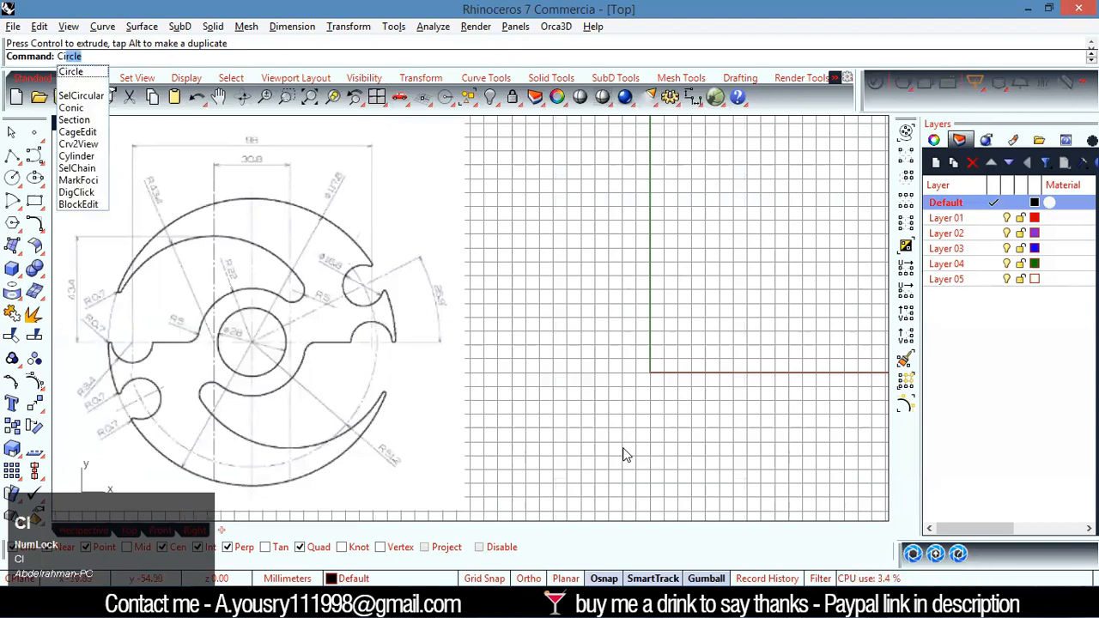
key("Return")
type("0")
key("Return")
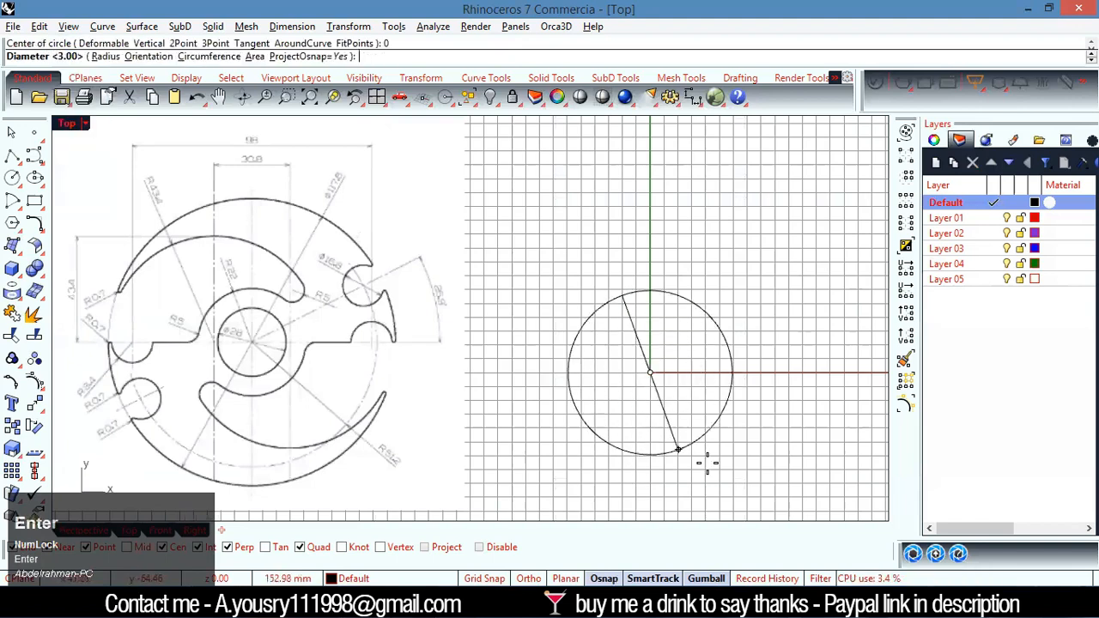
type("117.")
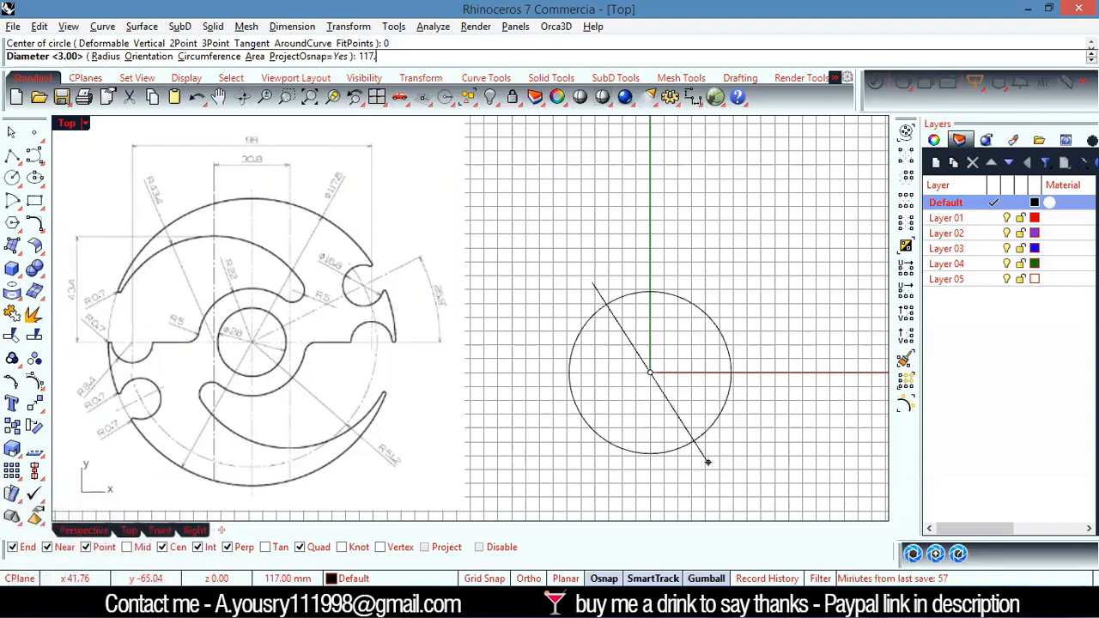
type("6")
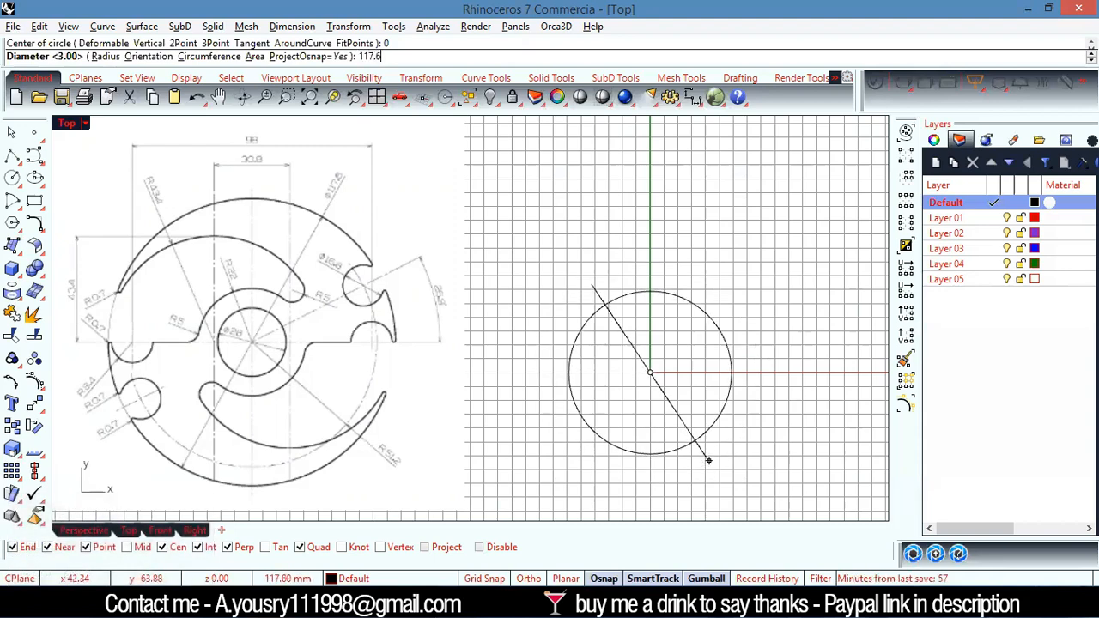
key("Return")
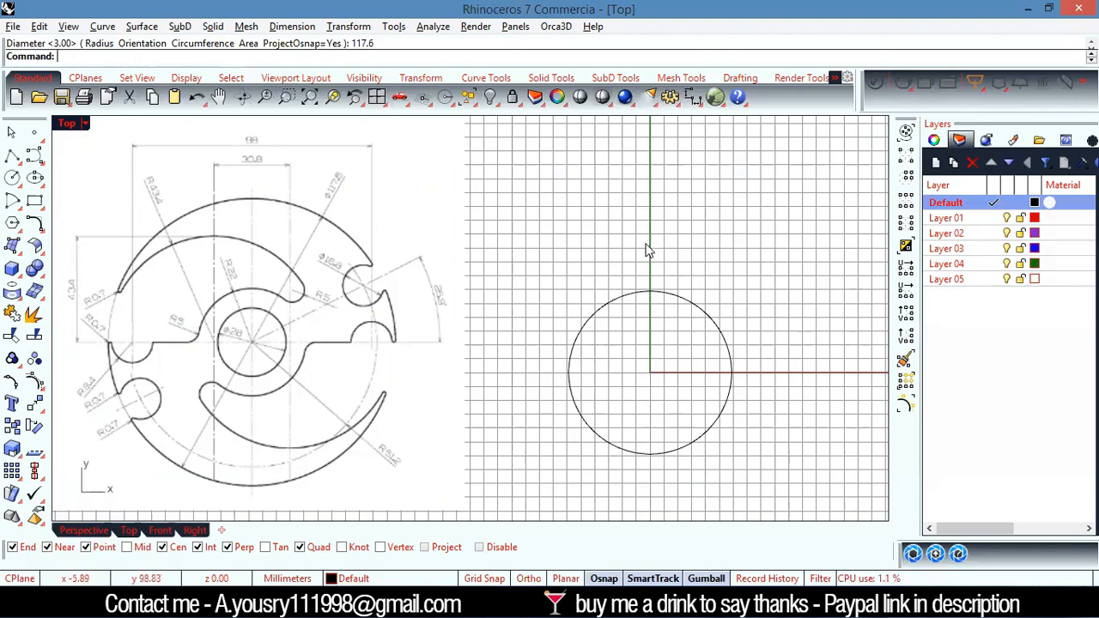
Check the new circle with a diameter dimension and delete that dimension
left_click(694, 101)
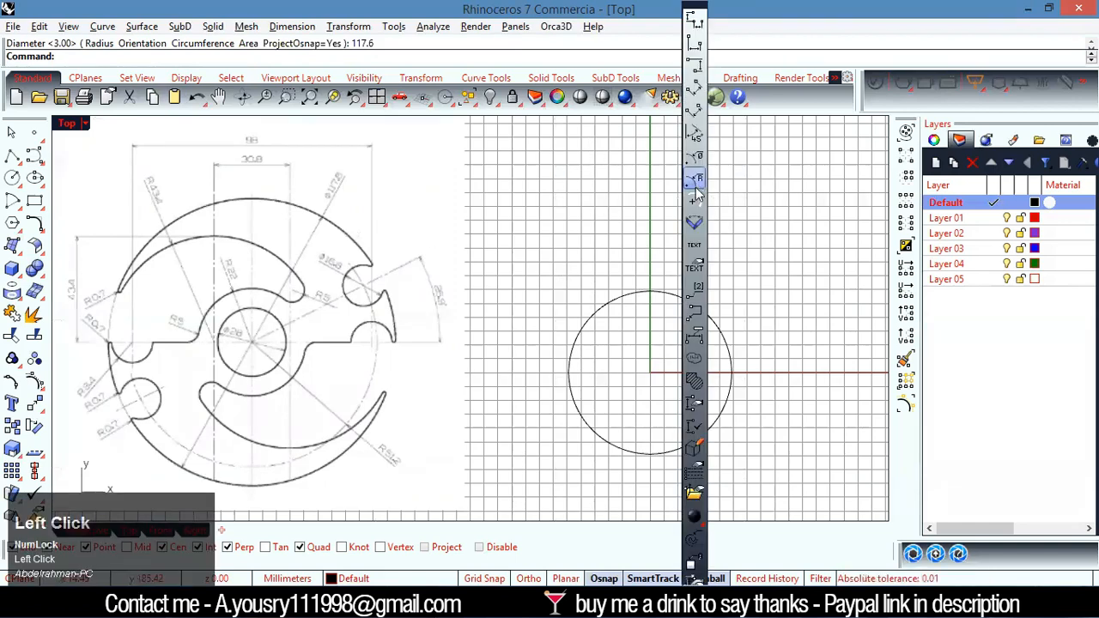
left_click(694, 163)
left_click(712, 319)
left_click(736, 258)
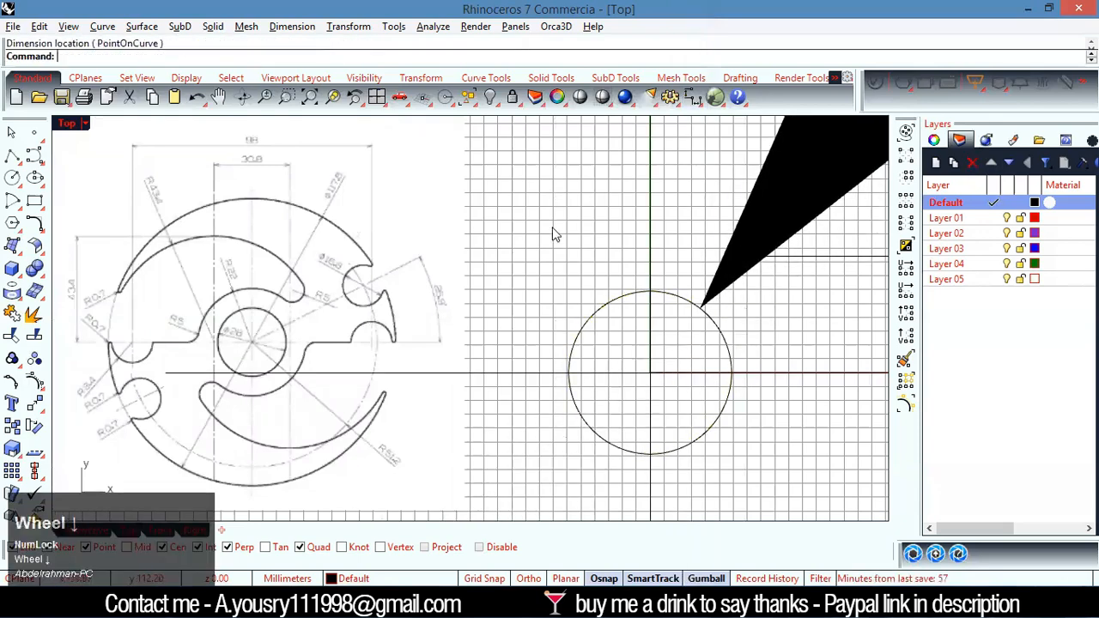
scroll(557, 236, "up", 3)
left_click(628, 316)
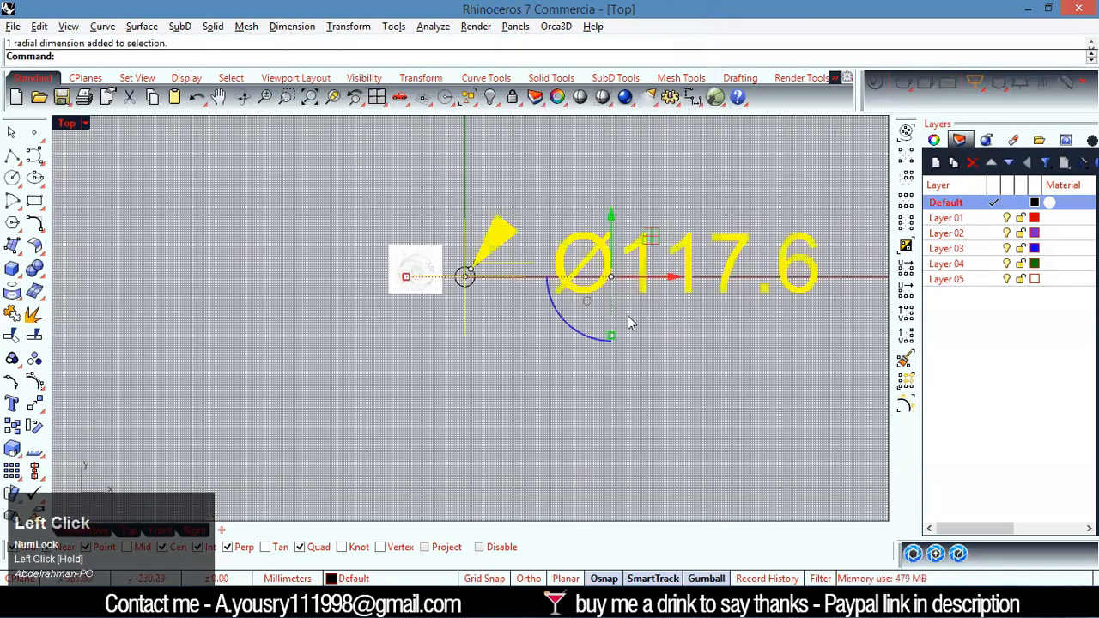
key("Delete")
Examine the angle of the notch's centre line and the notch diameter on the reference drawing
scroll(464, 277, "up", 5)
scroll(516, 279, "down", 3)
scroll(539, 290, "up", 2)
scroll(400, 201, "up", 4)
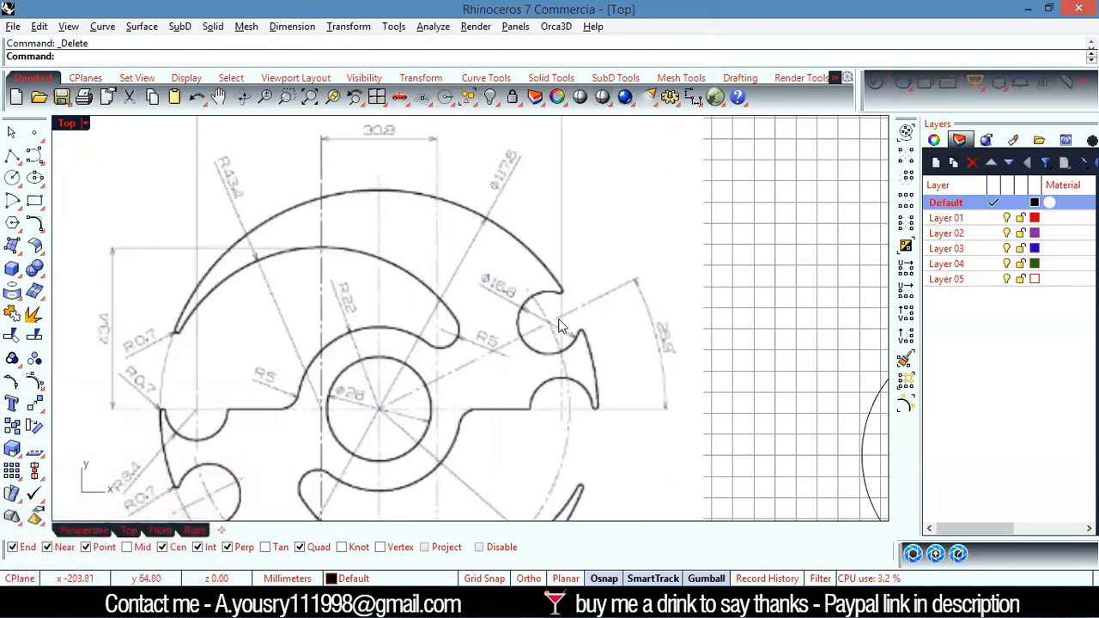
scroll(554, 335, "up", 2)
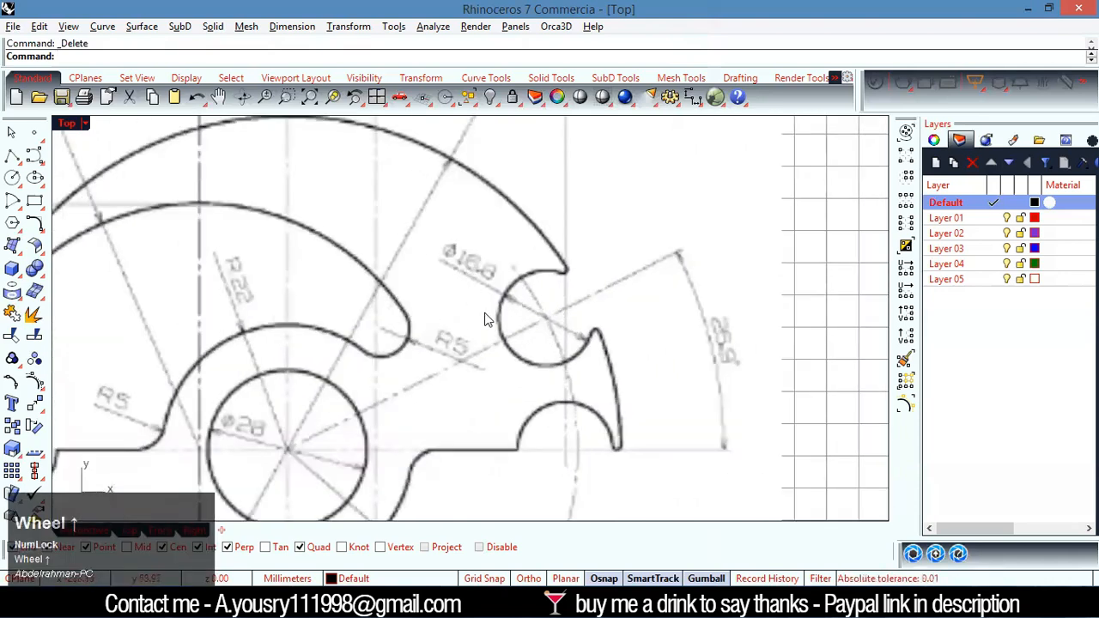
scroll(729, 364, "up", 2)
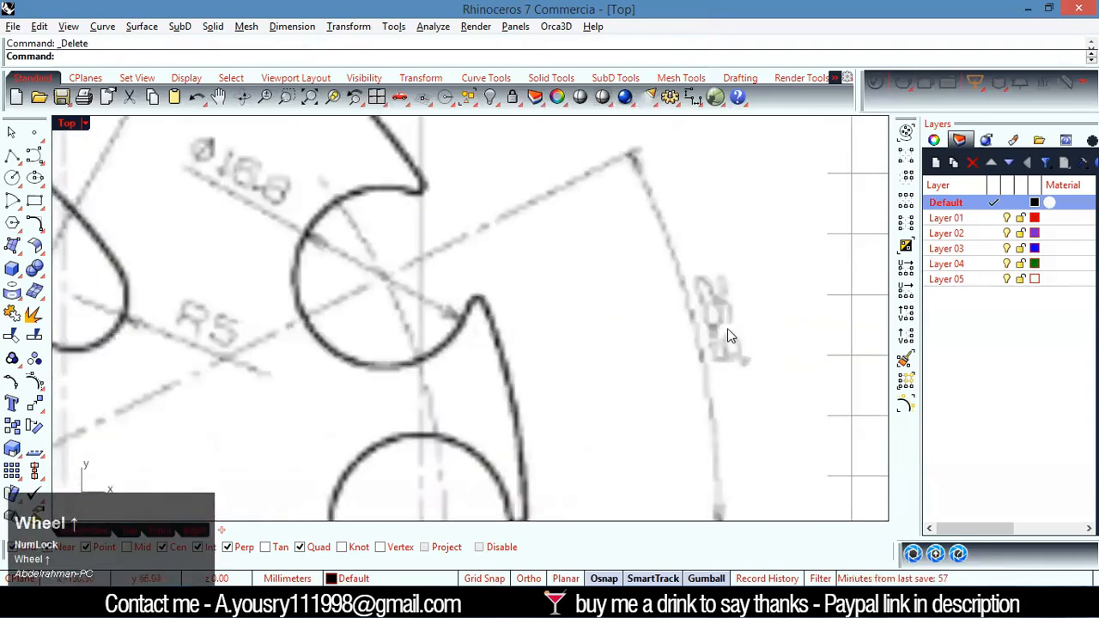
scroll(729, 319, "up", 3)
scroll(711, 277, "down", 10)
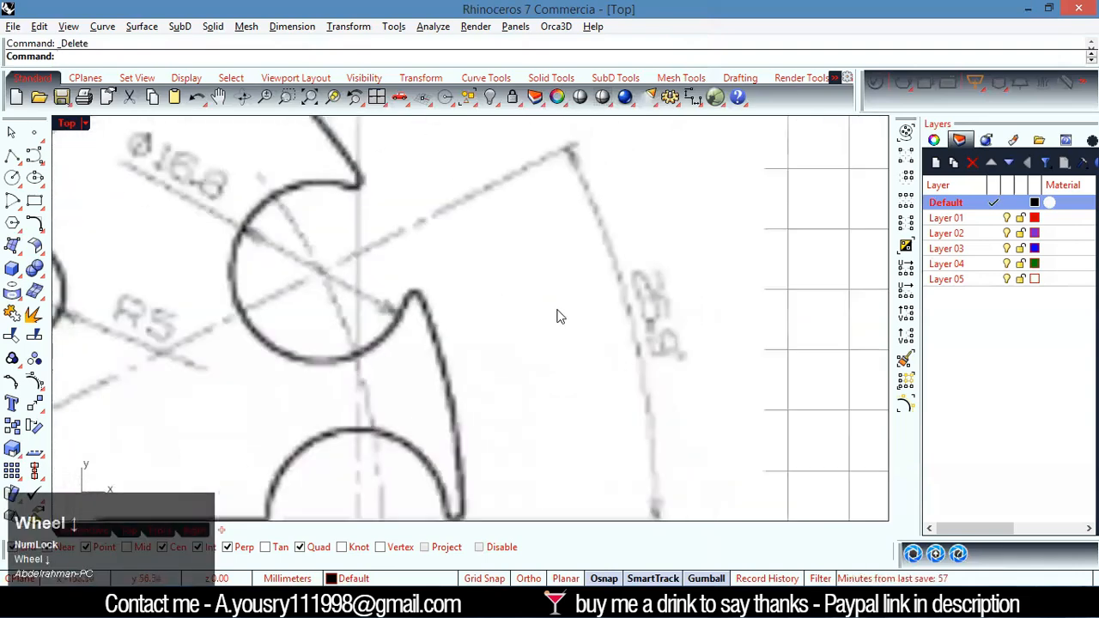
scroll(651, 383, "up", 2)
Draw a line about 94 mm long from the origin, constrained to an angle of 26.9 degrees
type("line")
key("Return")
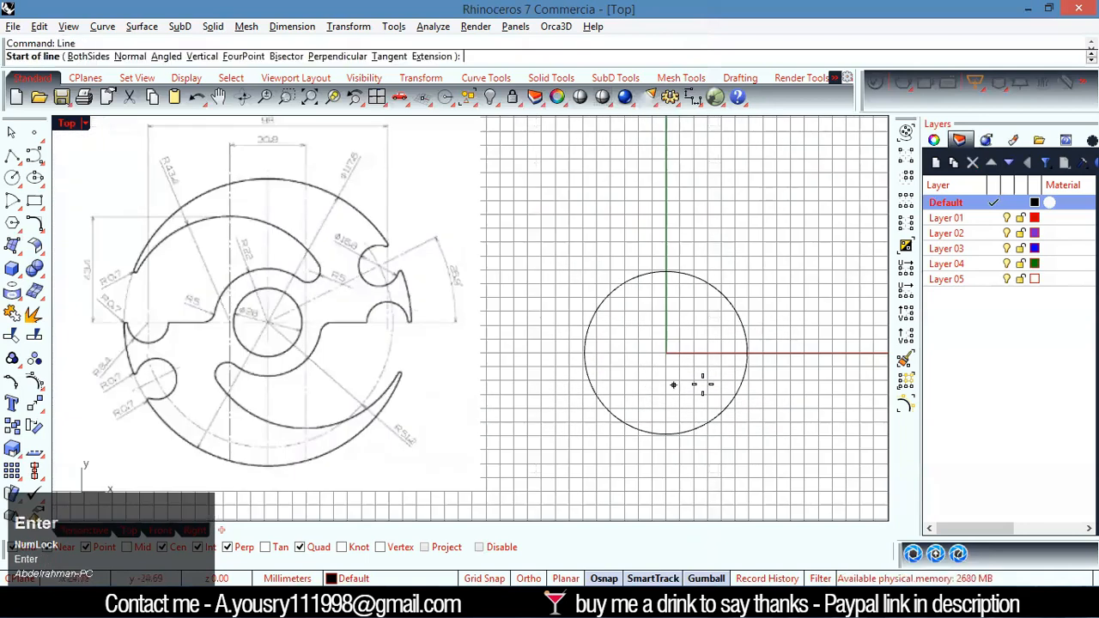
type("0")
key("Return")
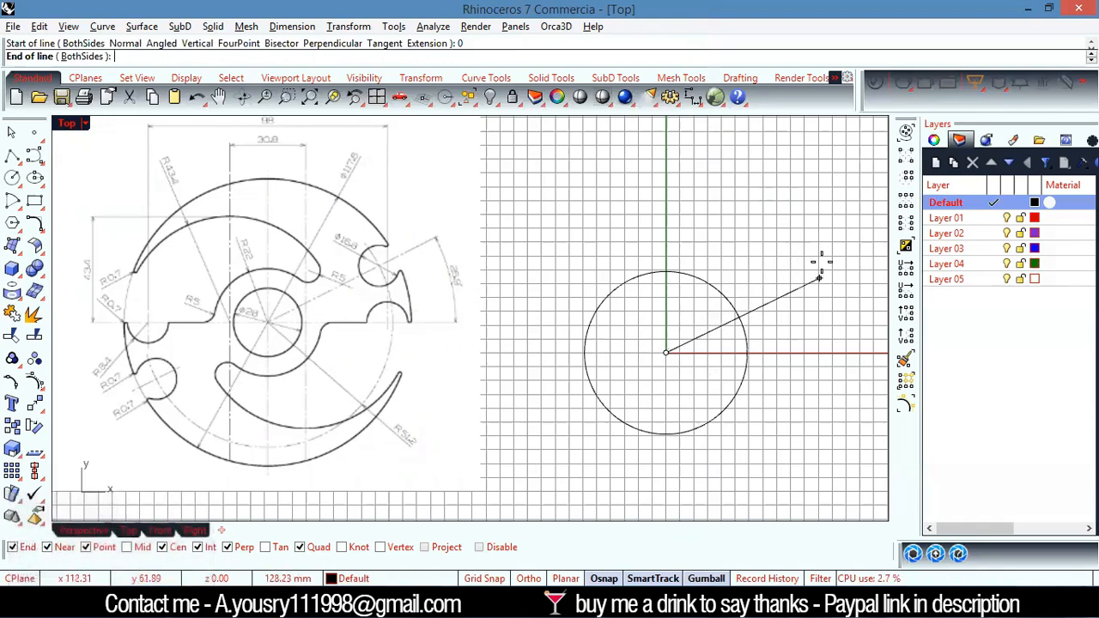
scroll(730, 300, "up", 2)
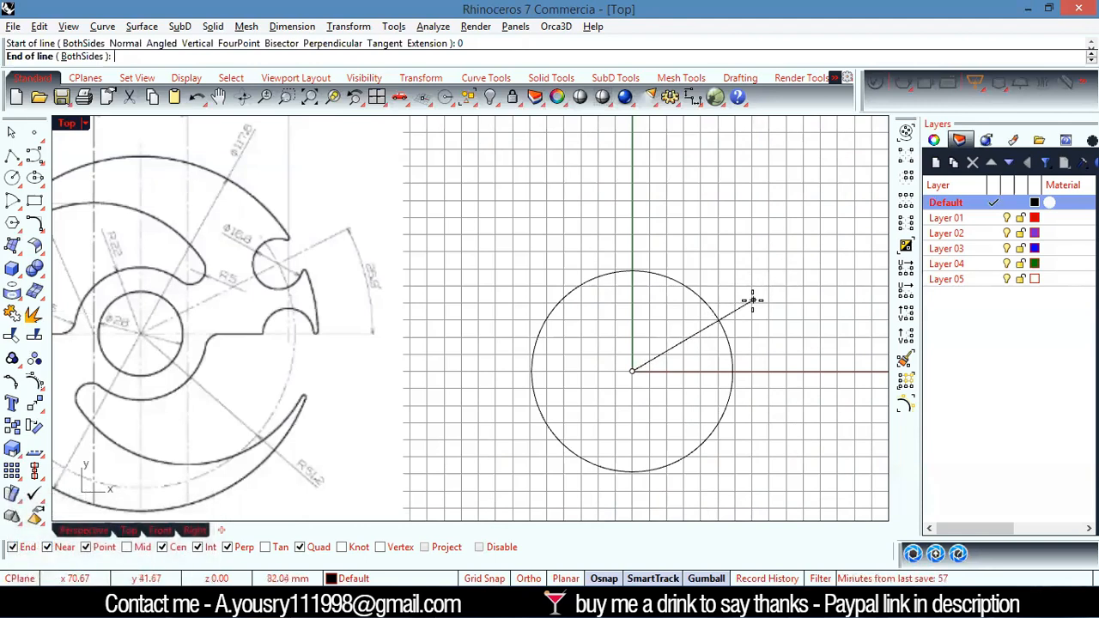
type("<")
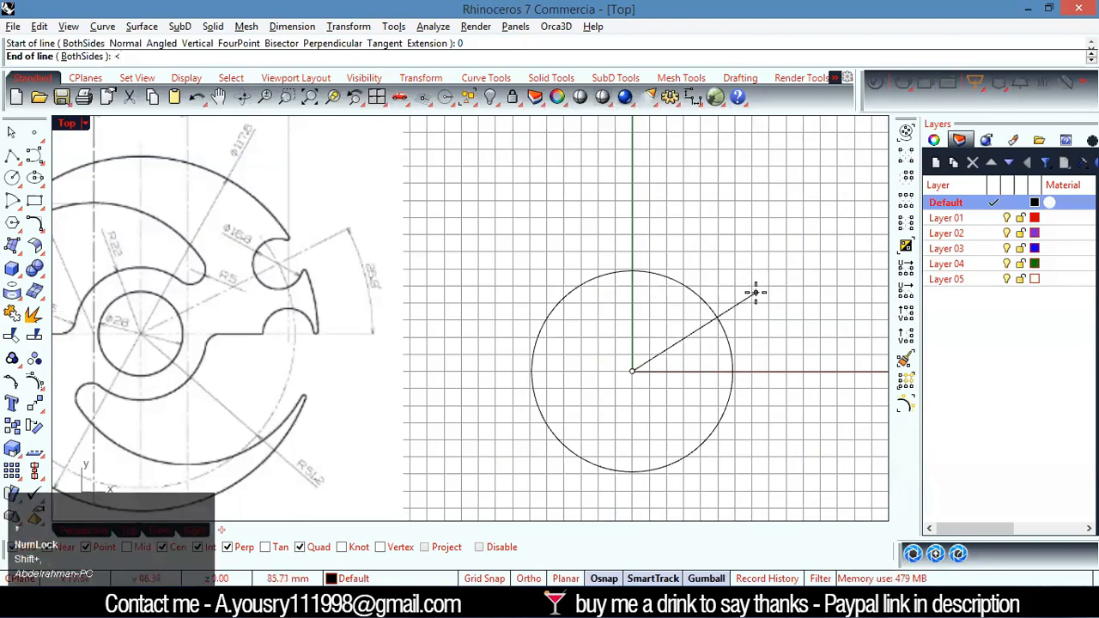
scroll(326, 277, "up", 5)
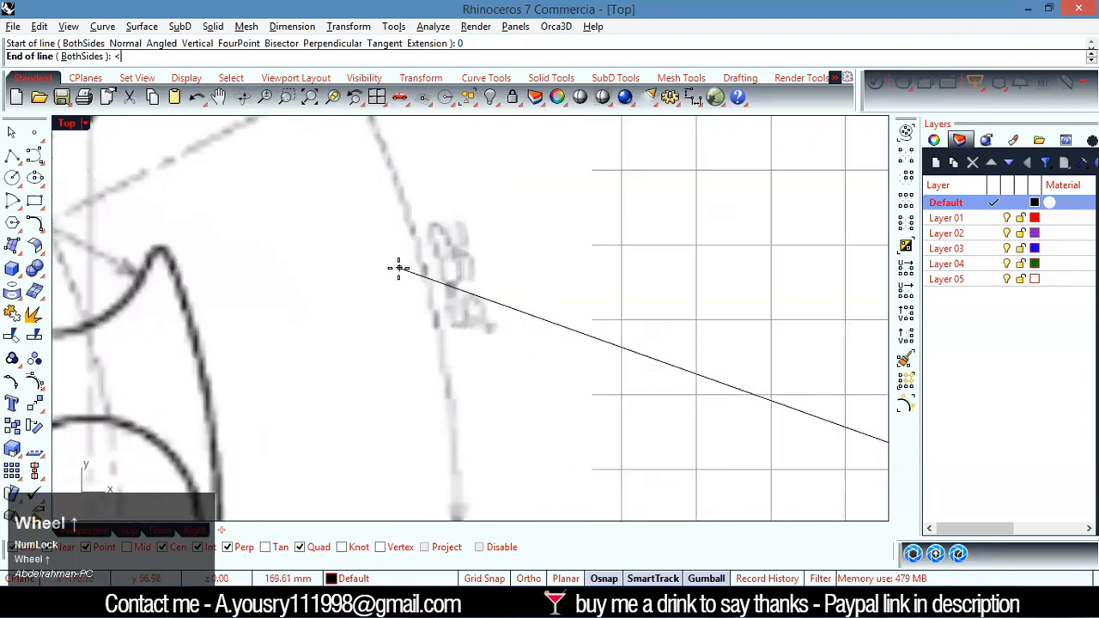
scroll(369, 277, "down", 5)
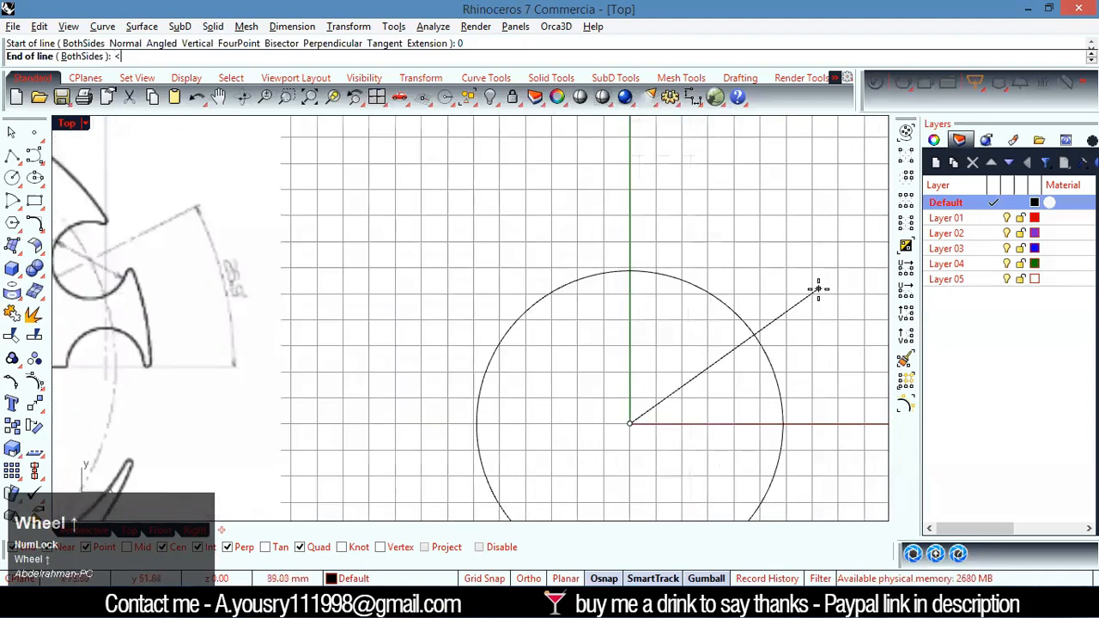
type("26.")
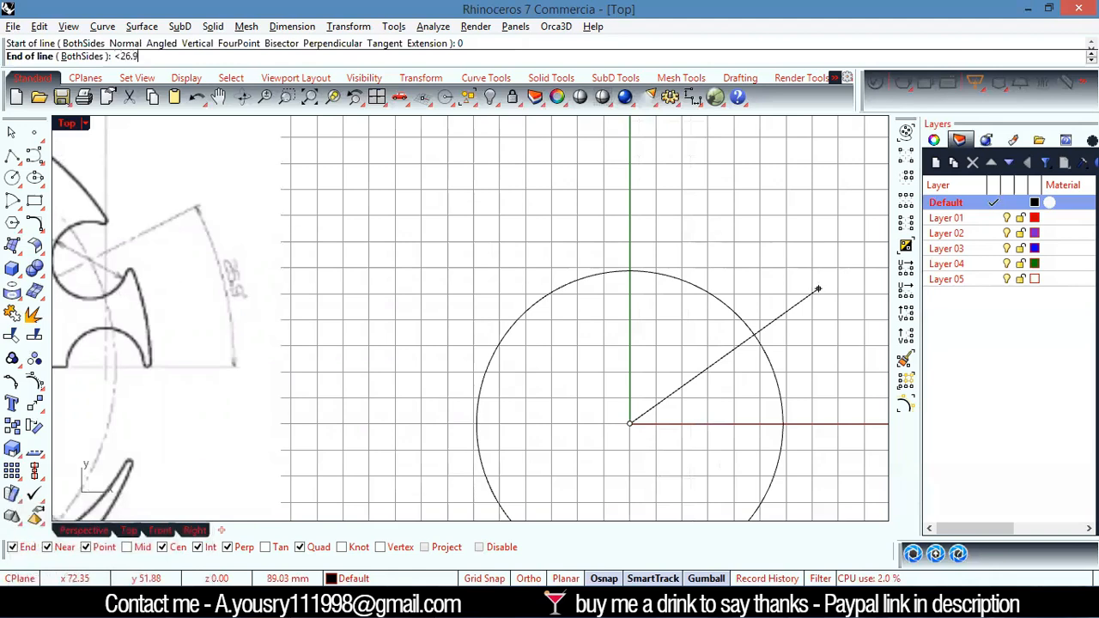
type("9")
key("Return")
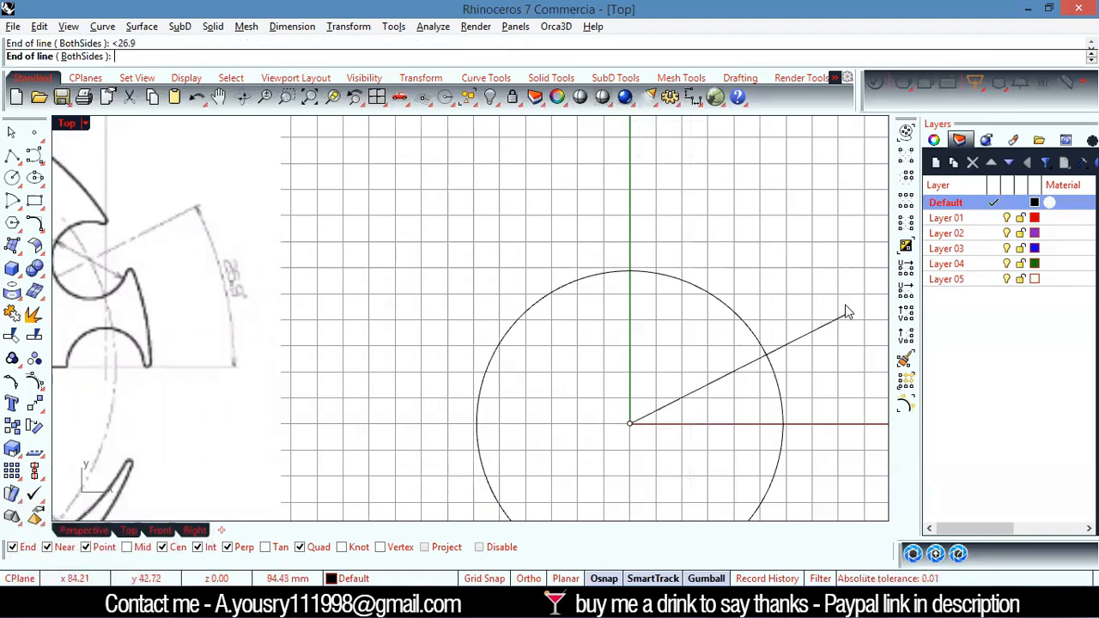
left_click(842, 311)
Examine the reference drawing's dash-dot circle through the notch centres and the geometry around the notches
scroll(377, 274, "up", 5)
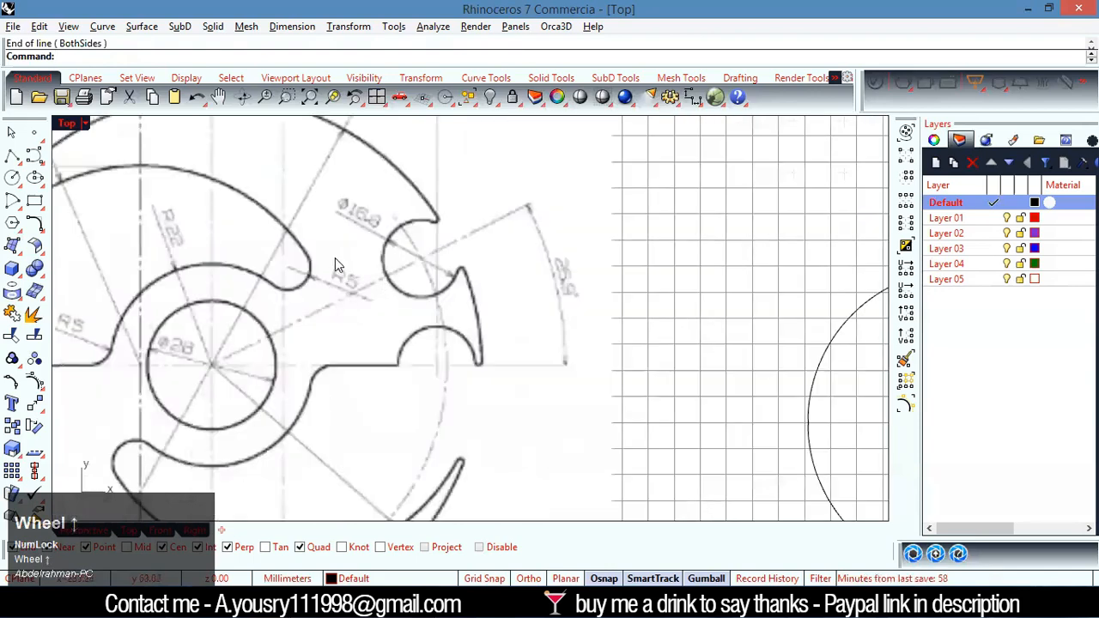
scroll(343, 254, "up", 2)
scroll(317, 275, "down", 6)
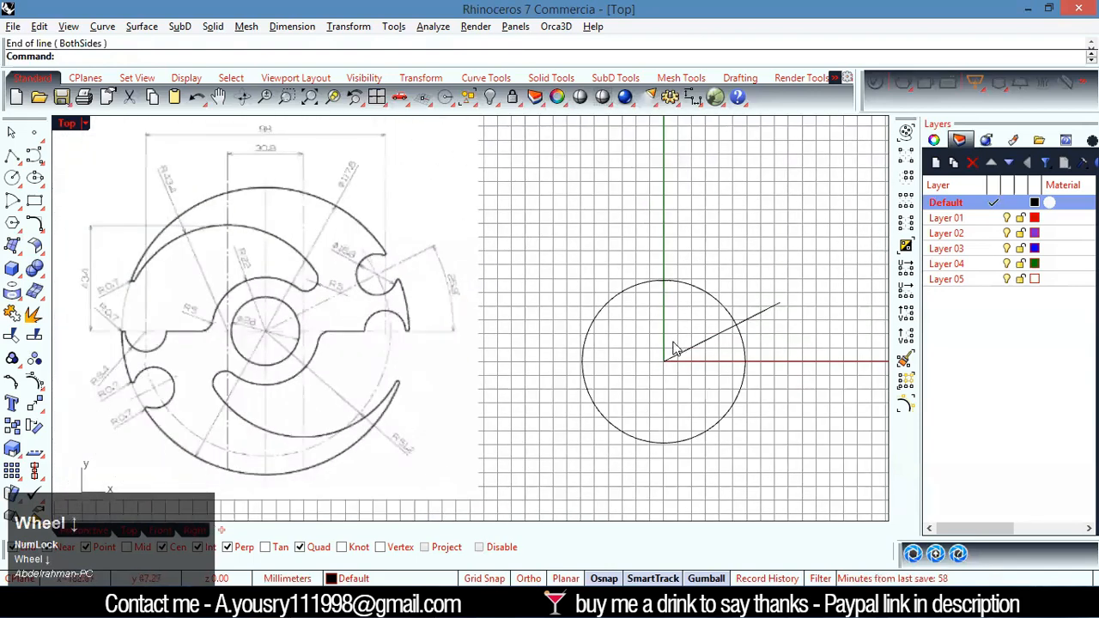
scroll(745, 326, "up", 3)
scroll(172, 220, "down", 3)
scroll(156, 221, "up", 3)
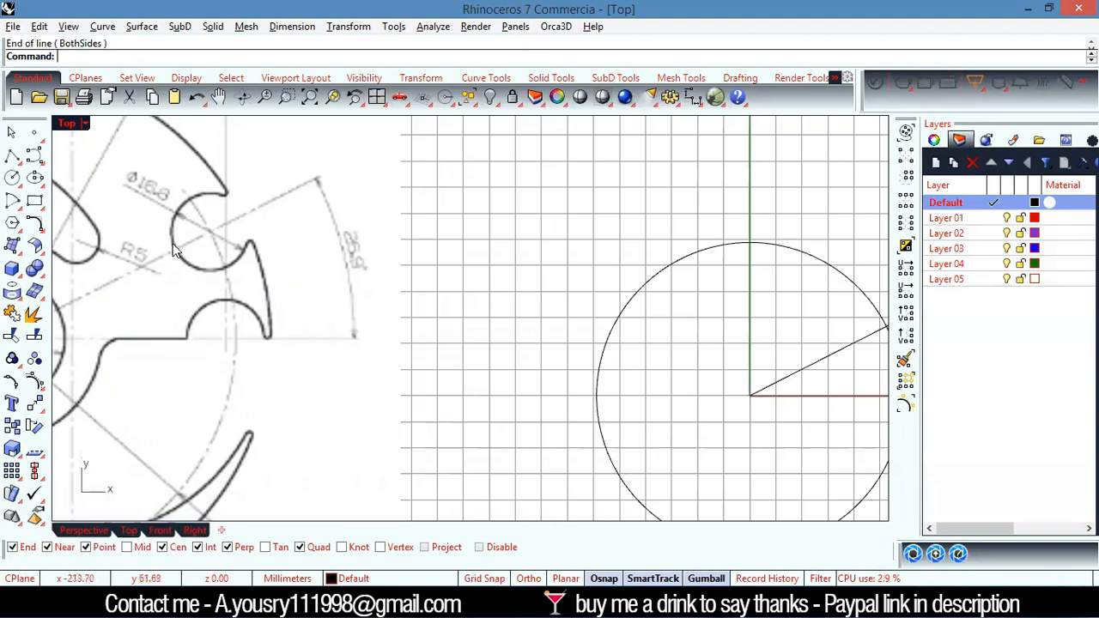
scroll(460, 320, "down", 8)
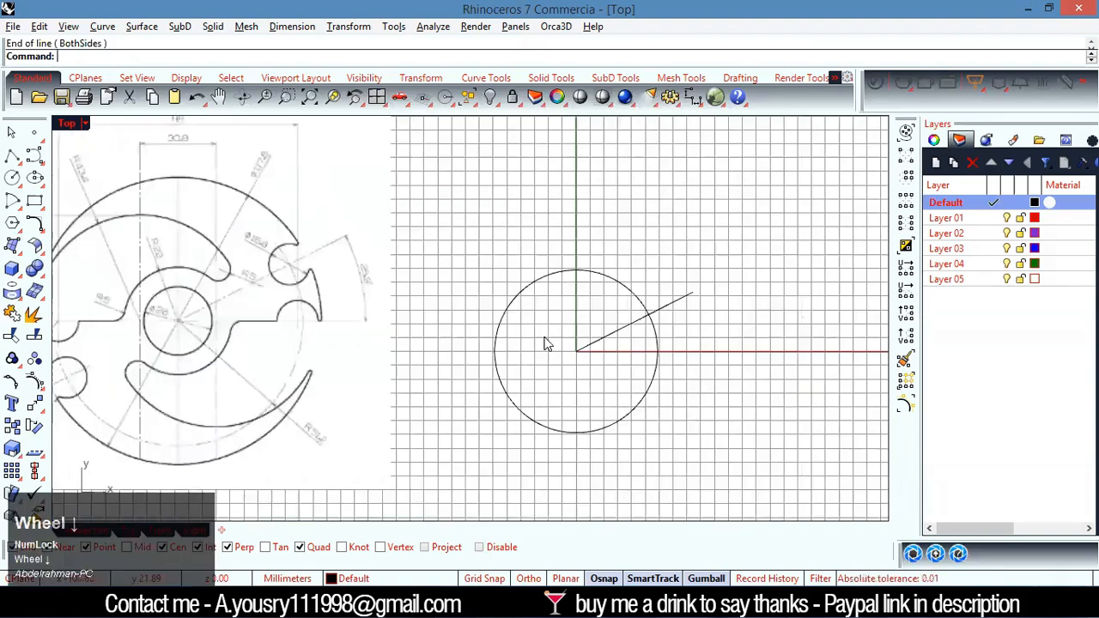
scroll(633, 342, "up", 6)
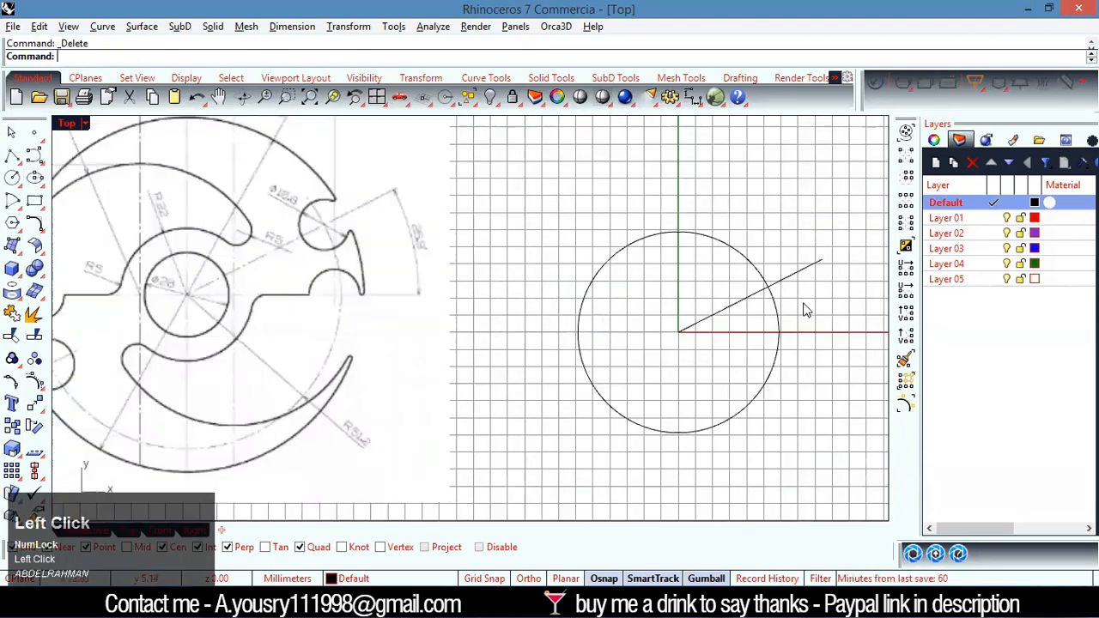
scroll(799, 295, "up", 3)
scroll(793, 261, "down", 5)
scroll(404, 283, "up", 4)
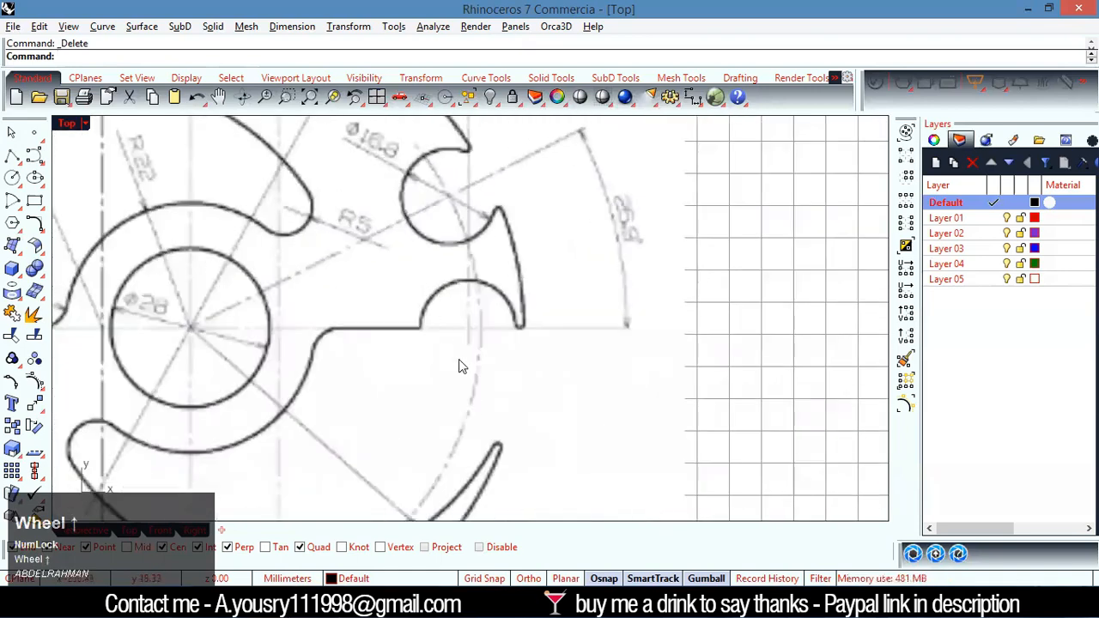
scroll(446, 387, "down", 3)
scroll(429, 482, "up", 10)
scroll(436, 426, "down", 7)
scroll(498, 500, "up", 5)
scroll(521, 471, "down", 8)
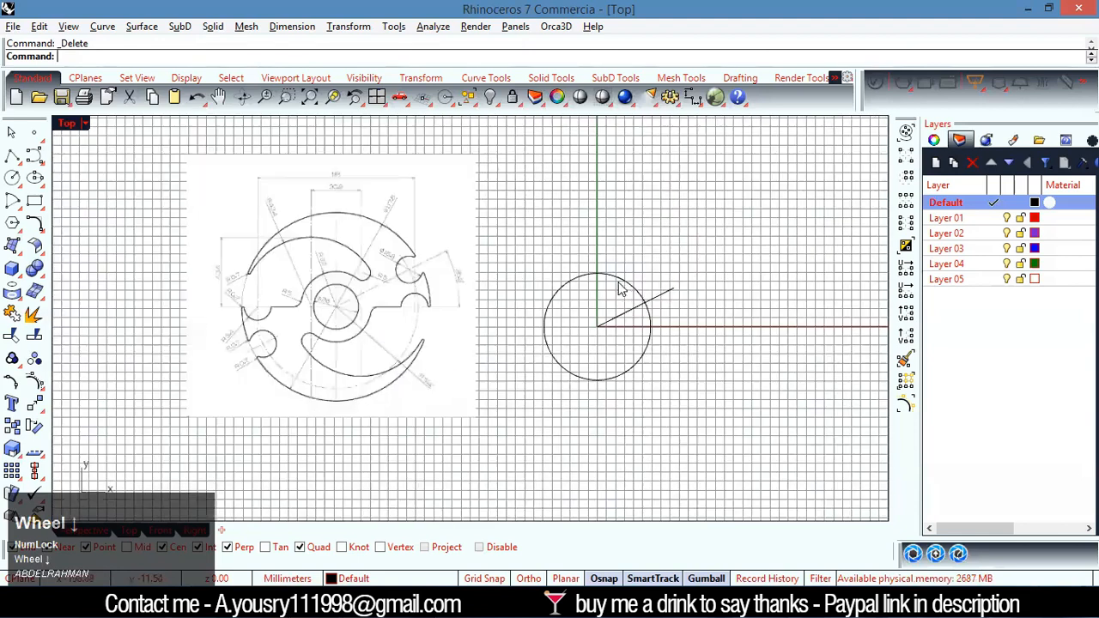
Draw a circle centred on the origin with a radius of 51.2 mm for the notch centres
scroll(619, 289, "up", 1)
type("ci")
key("Return")
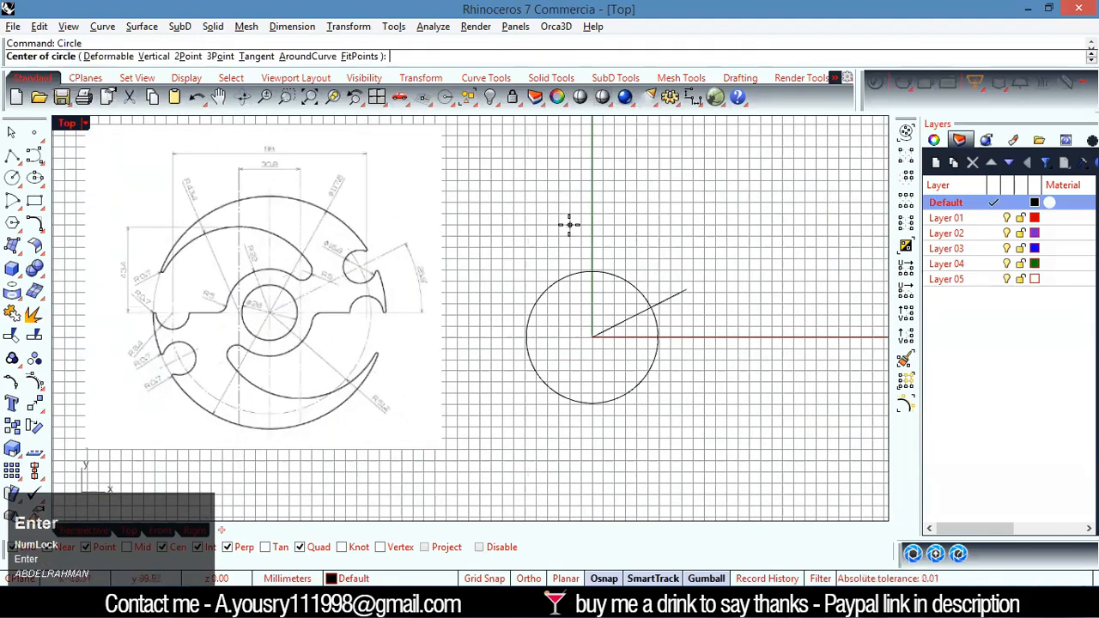
type("0")
key("Return")
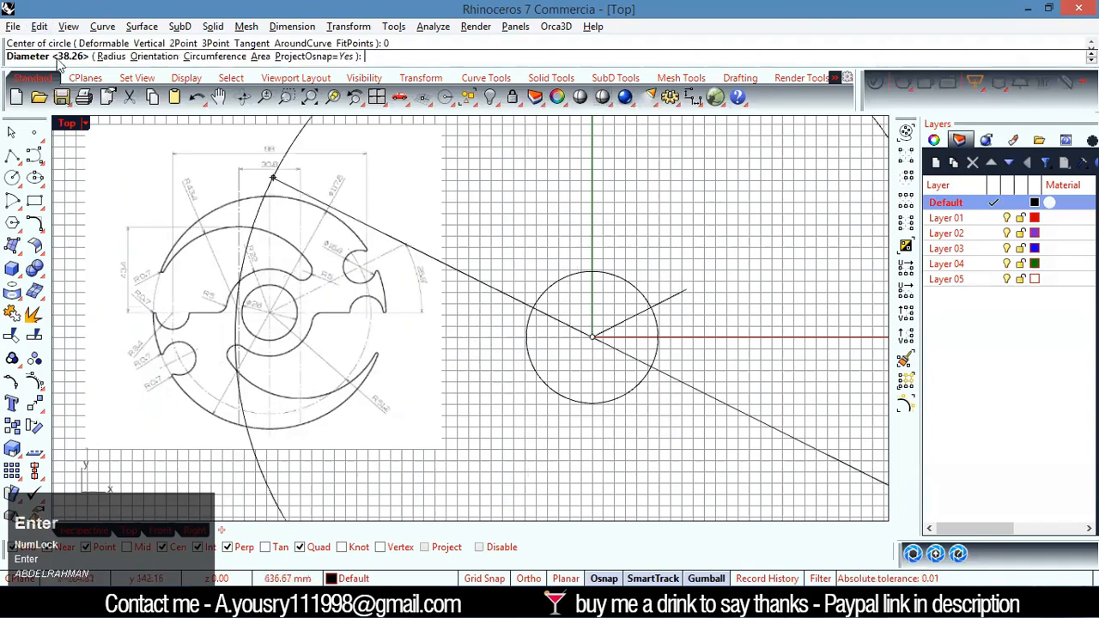
left_click(109, 56)
scroll(387, 437, "up", 4)
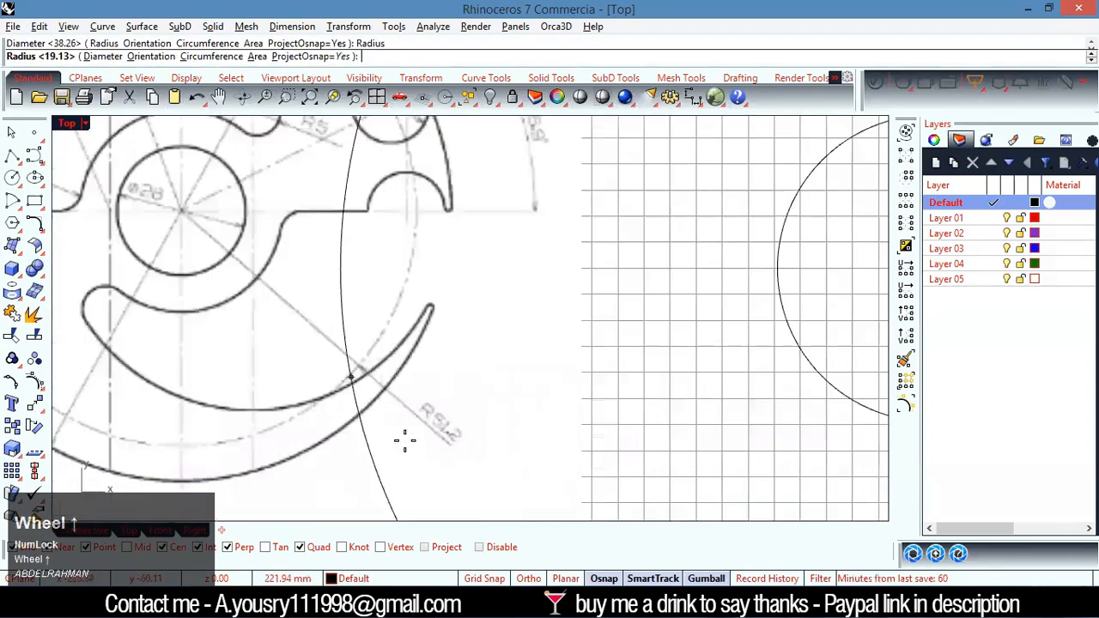
scroll(417, 442, "down", 5)
scroll(754, 291, "up", 3)
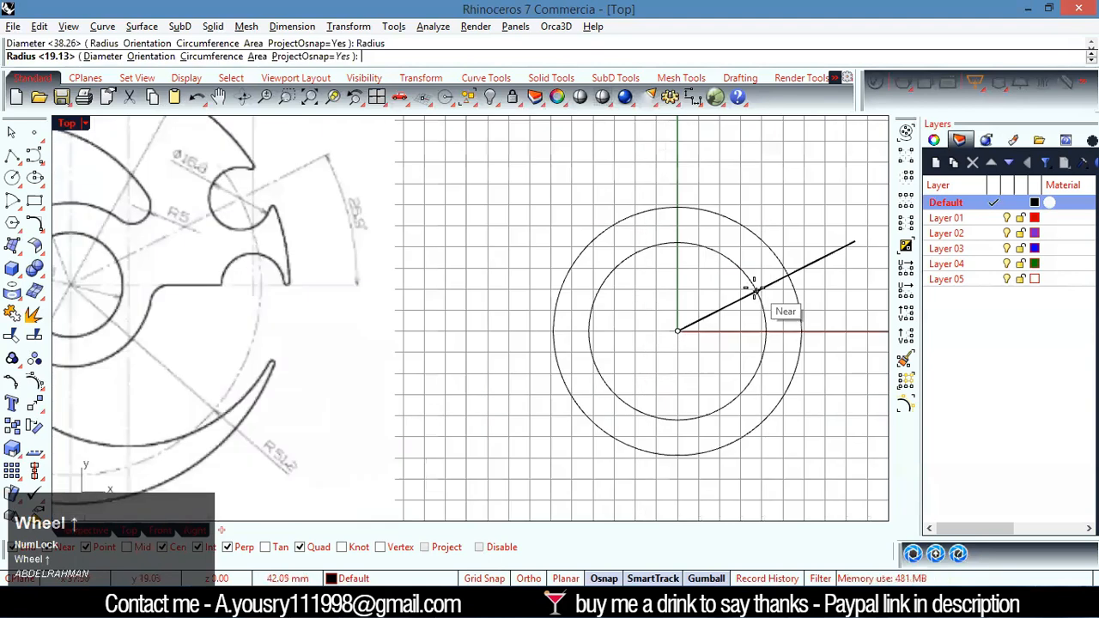
type("51.2")
key("Return")
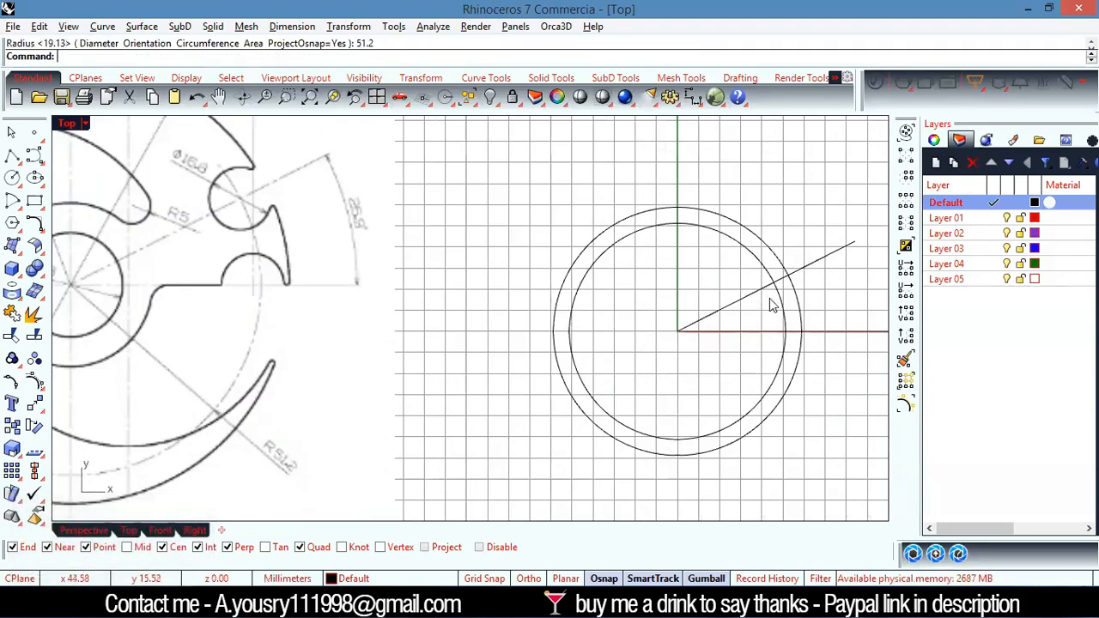
Read the diameter dimension of the upper round notch on the reference drawing
scroll(775, 282, "up", 6)
scroll(775, 282, "down", 8)
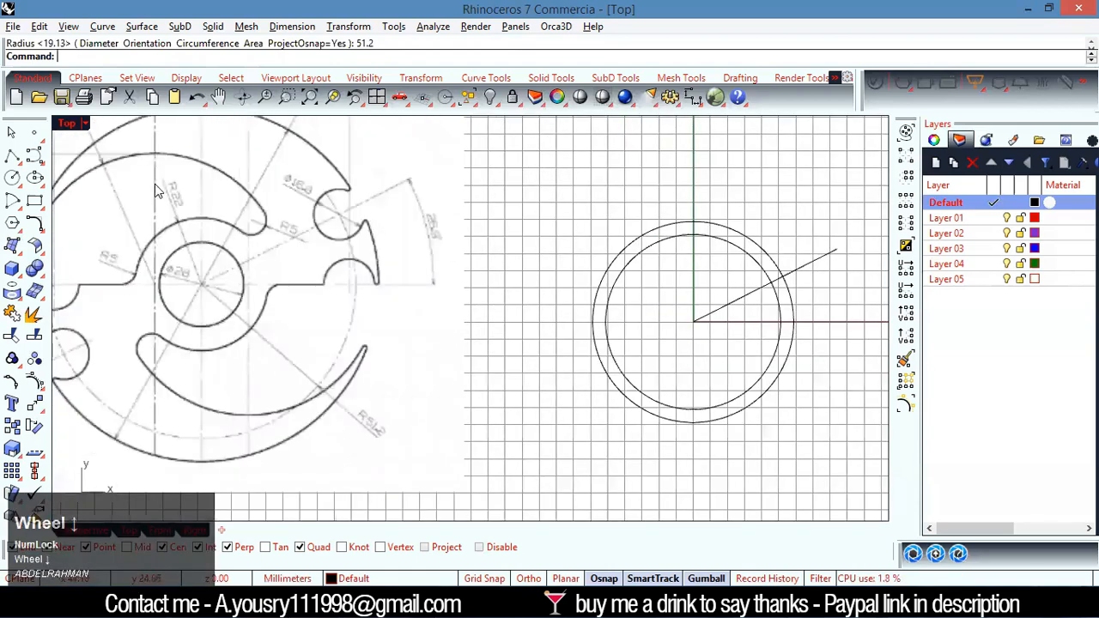
scroll(333, 217, "up", 3)
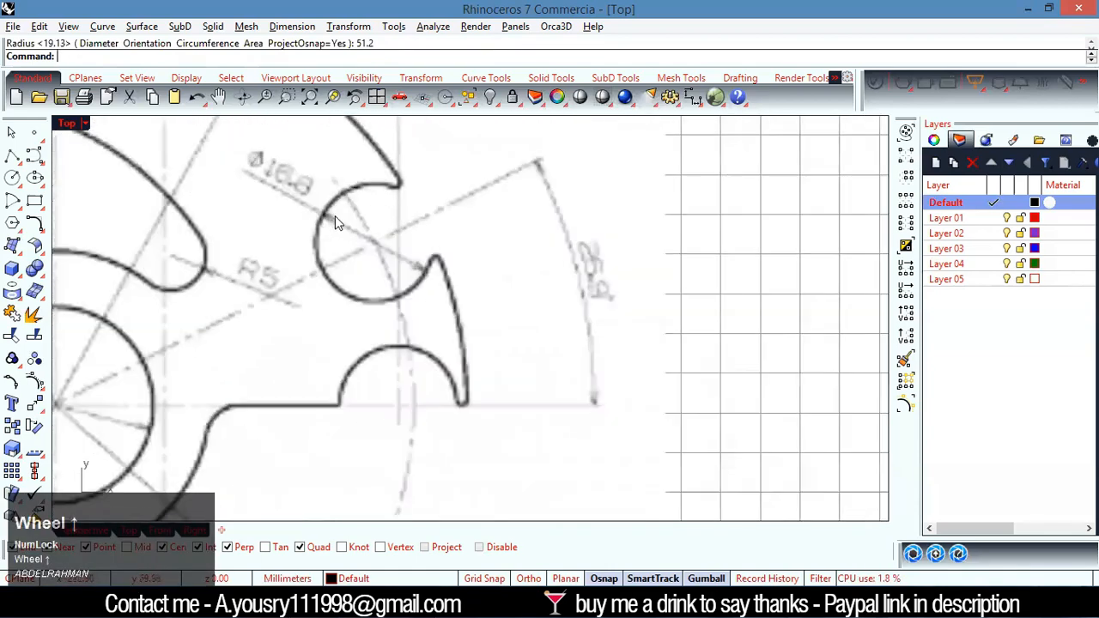
scroll(369, 258, "down", 3)
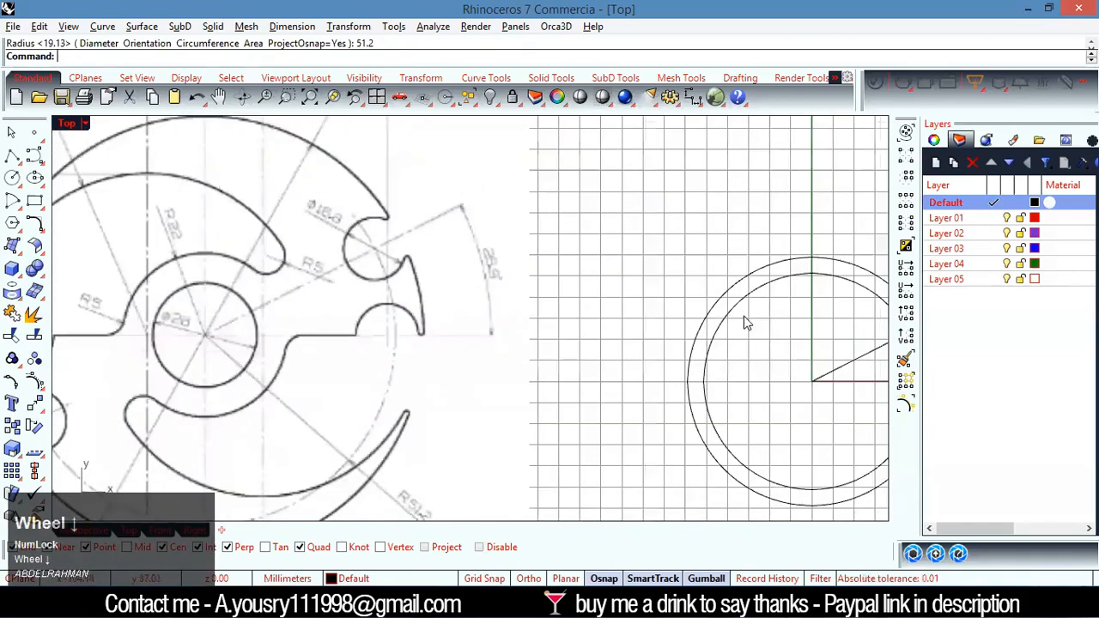
scroll(711, 325, "down", 1)
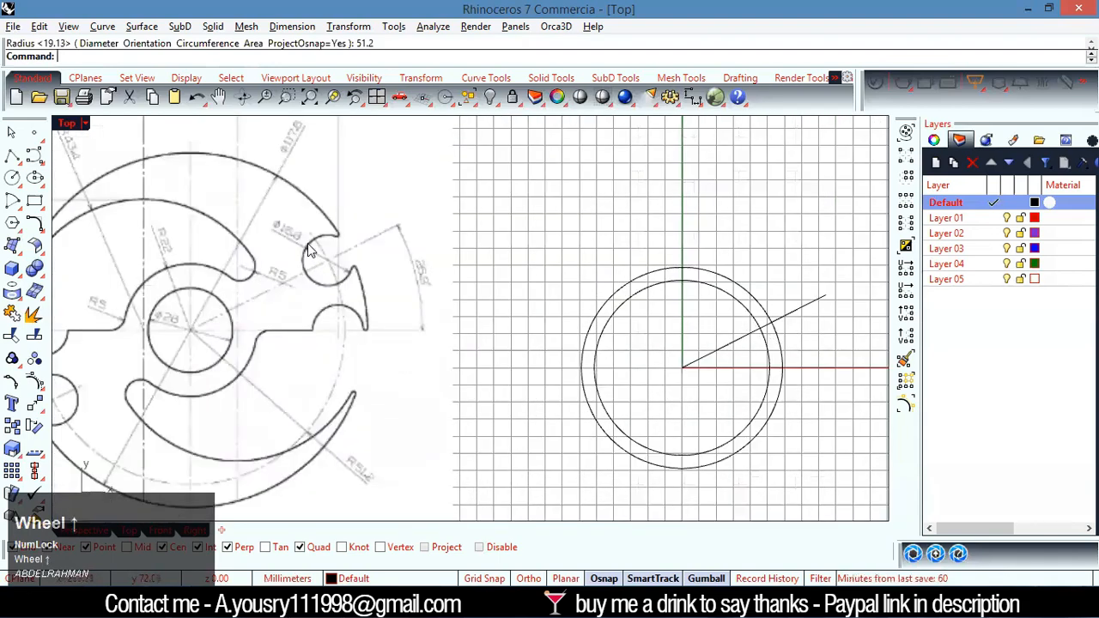
scroll(266, 241, "up", 3)
scroll(267, 240, "down", 5)
scroll(765, 288, "up", 3)
Draw a circle with a diameter of 16.8 mm centred where the angled line crosses the 51.2 mm radius circle
type("ci")
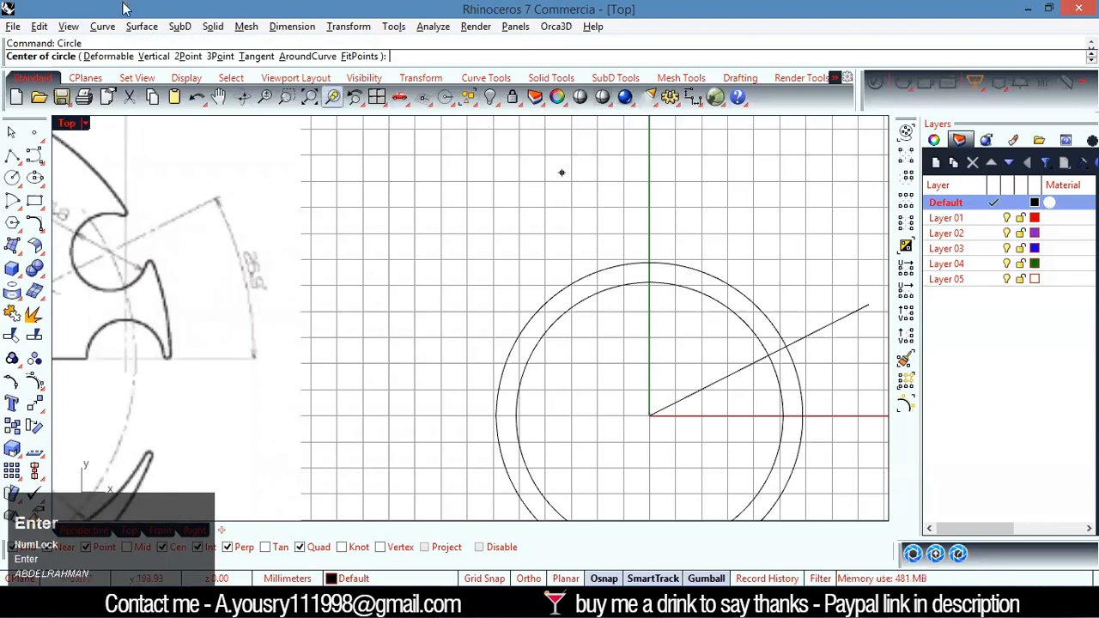
left_click(769, 356)
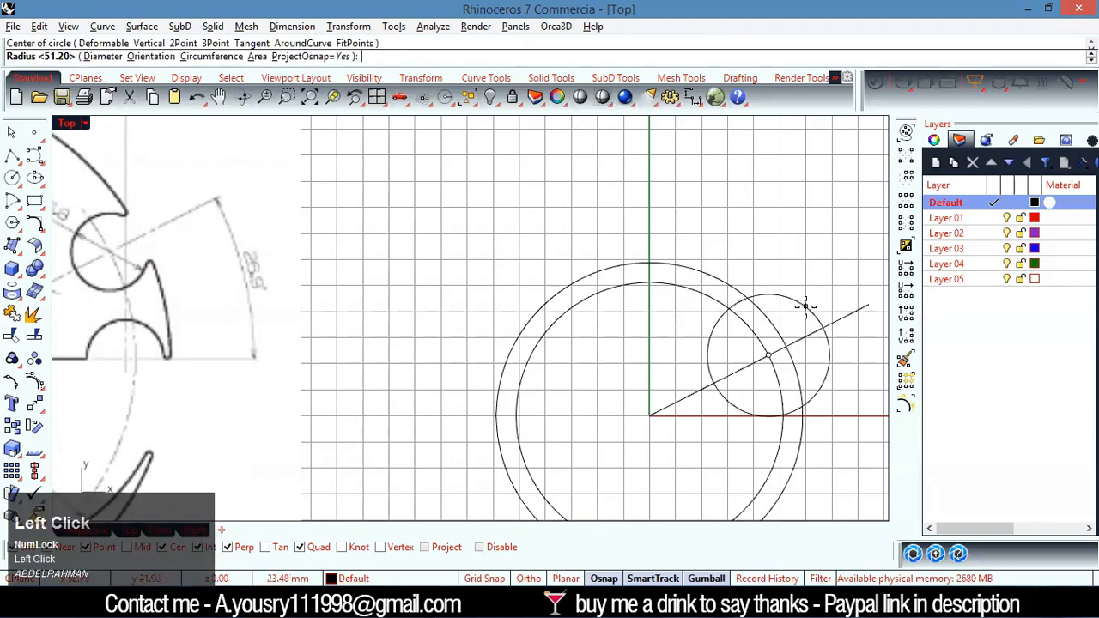
scroll(806, 307, "down", 1)
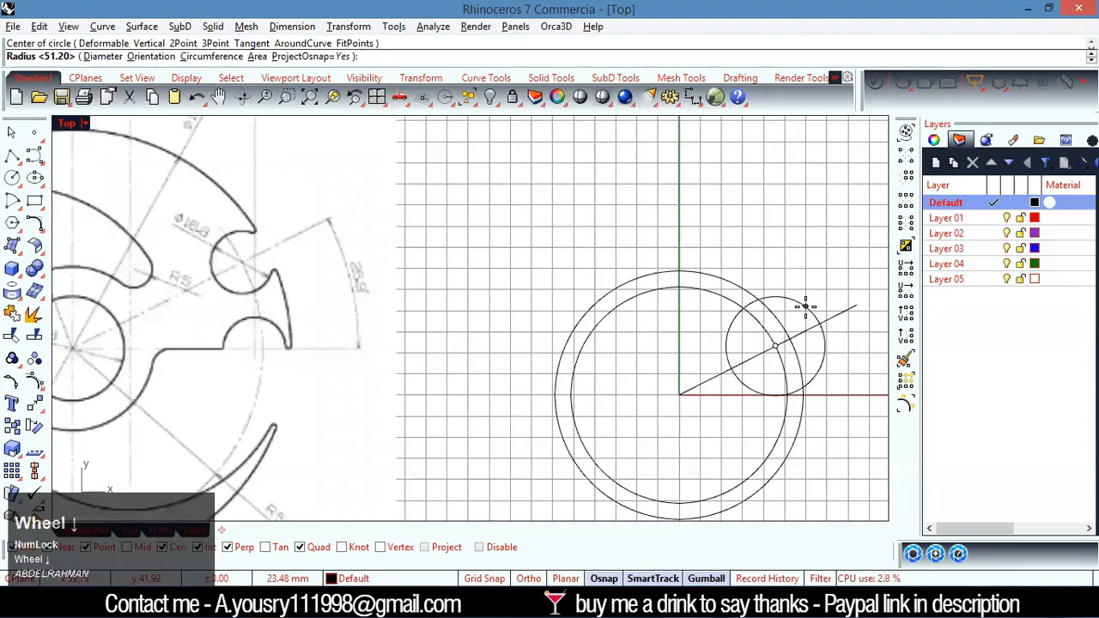
type("16.8")
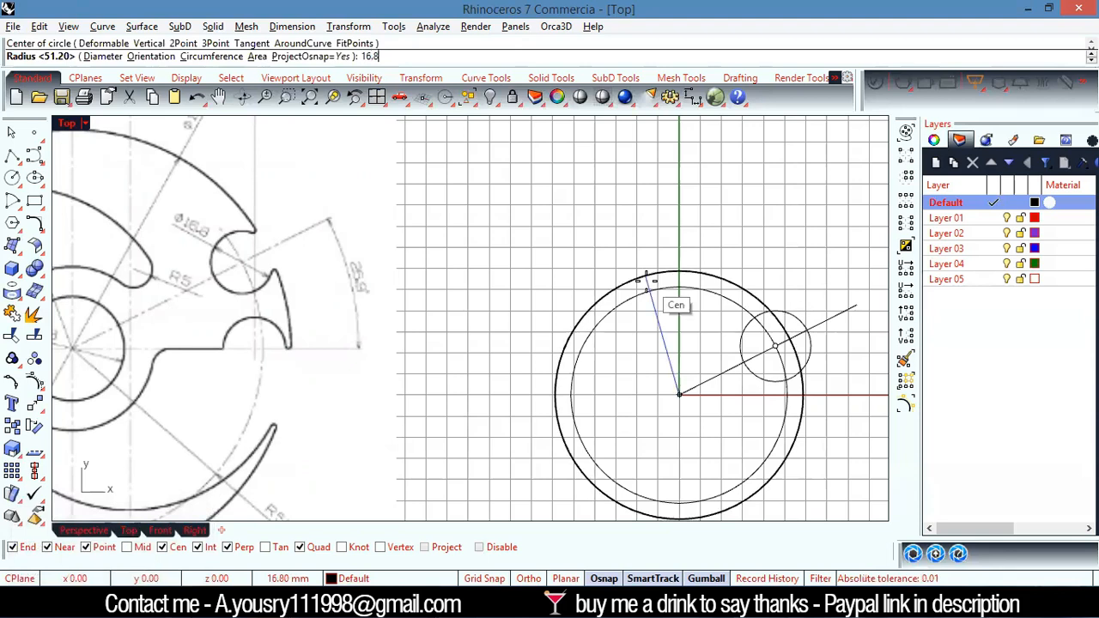
left_click(104, 58)
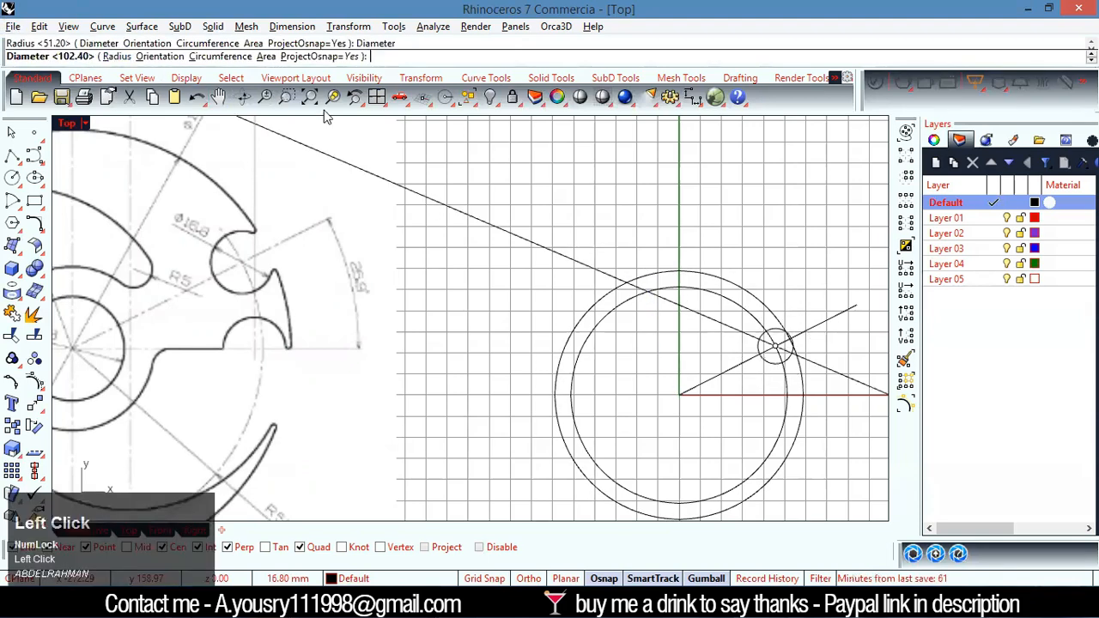
type("16.8")
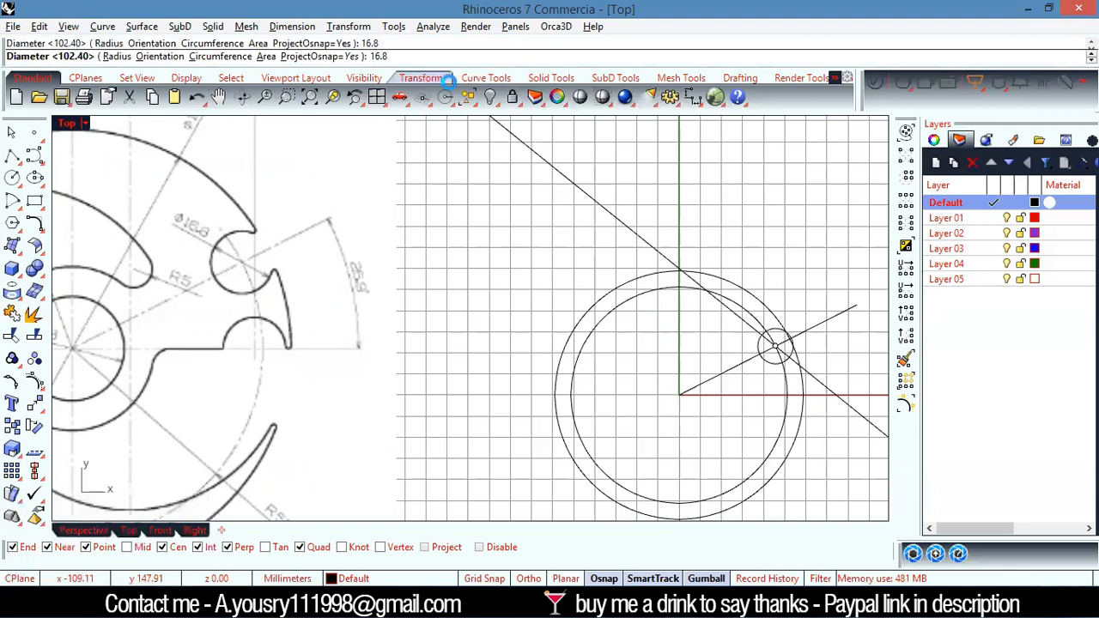
key("Return")
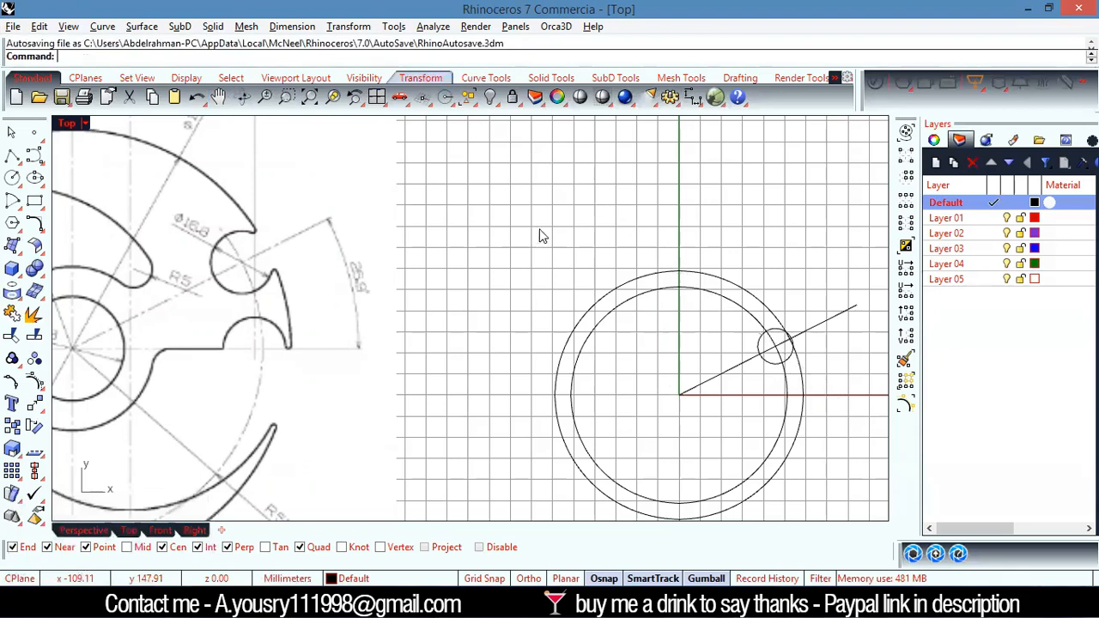
scroll(803, 341, "up", 4)
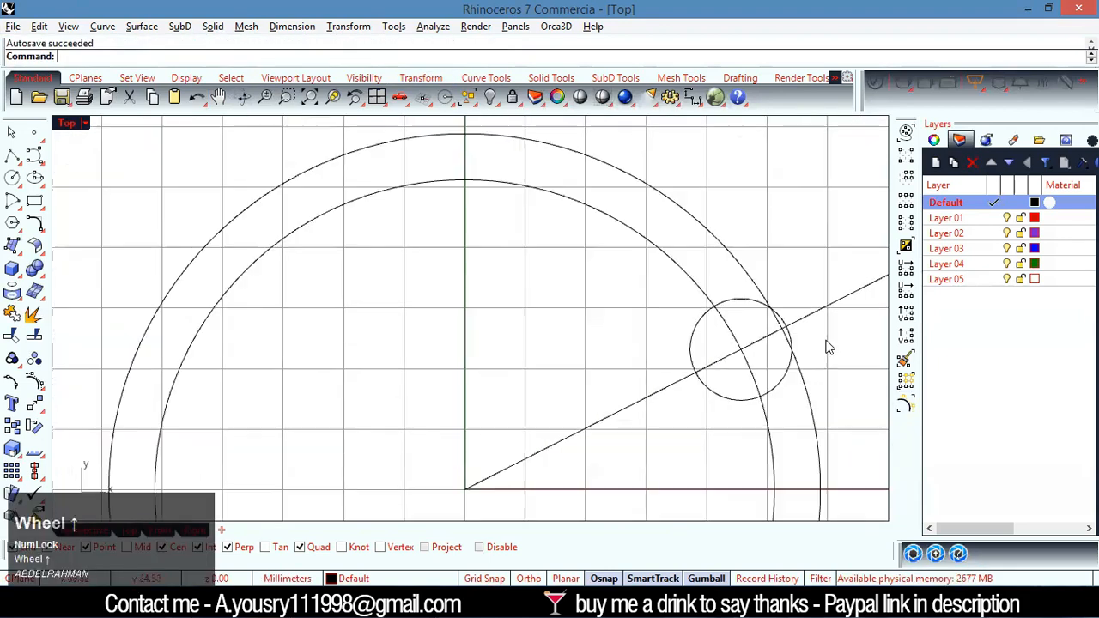
Delete the surplus copy of the 16.8 mm circle on the angled line
left_click(781, 391)
scroll(486, 283, "down", 6)
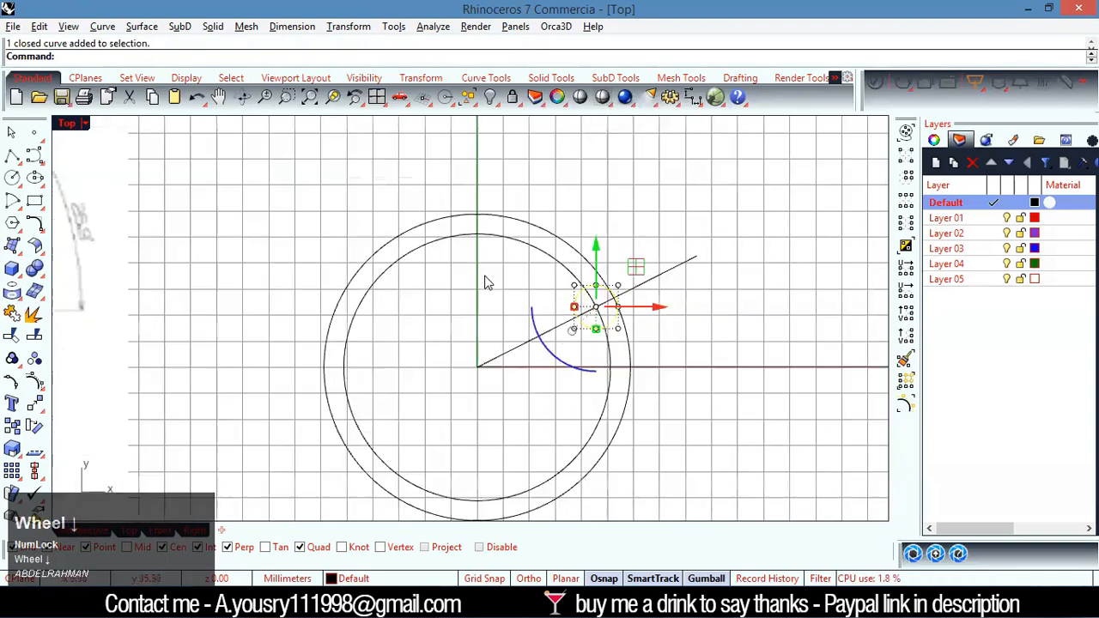
scroll(169, 232, "up", 5)
scroll(193, 191, "down", 3)
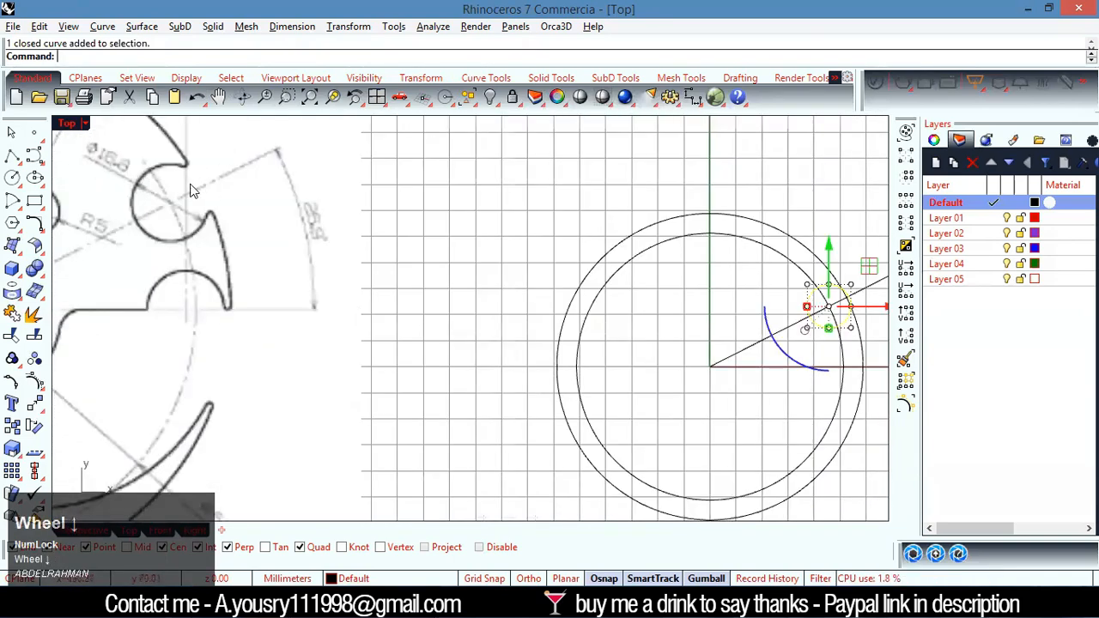
scroll(337, 268, "down", 3)
key("Delete")
scroll(530, 323, "up", 4)
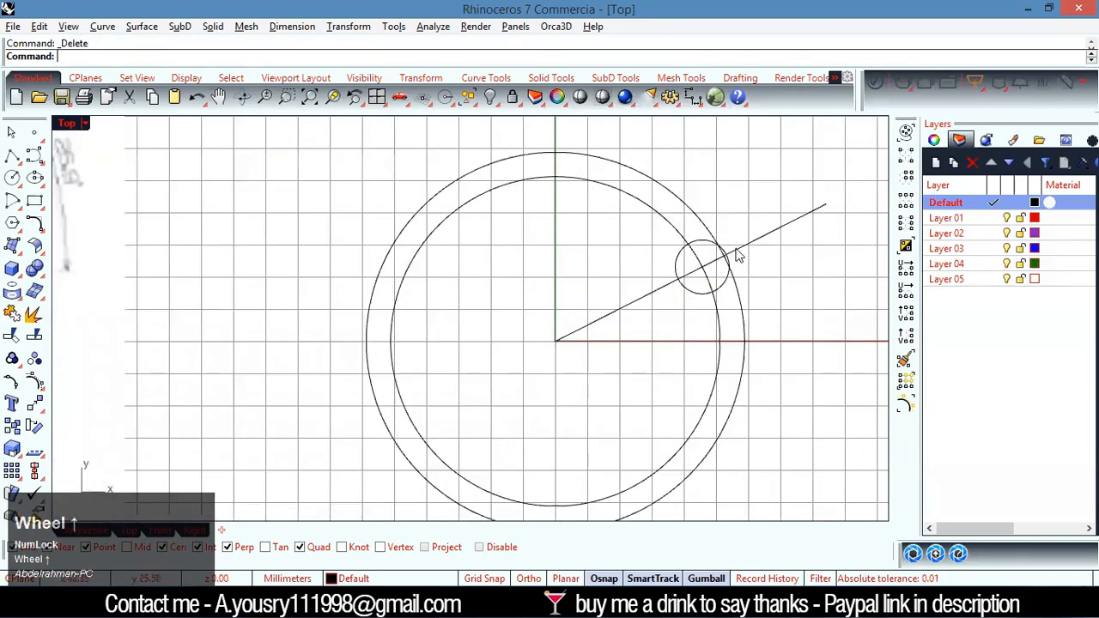
Examine the lower round notch on the reference drawing's horizontal axis and the overall dimension that locates its centre
scroll(541, 290, "down", 4)
right_click_drag(299, 178, 599, 285)
scroll(598, 285, "up", 1)
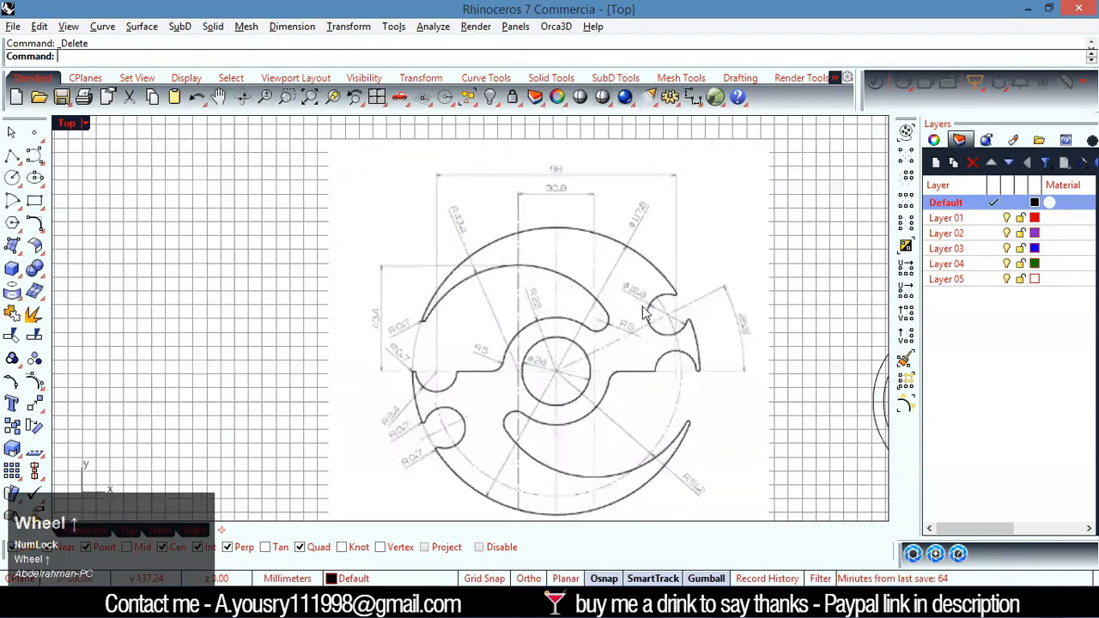
scroll(694, 371, "up", 4)
scroll(666, 383, "down", 4)
scroll(672, 380, "up", 4)
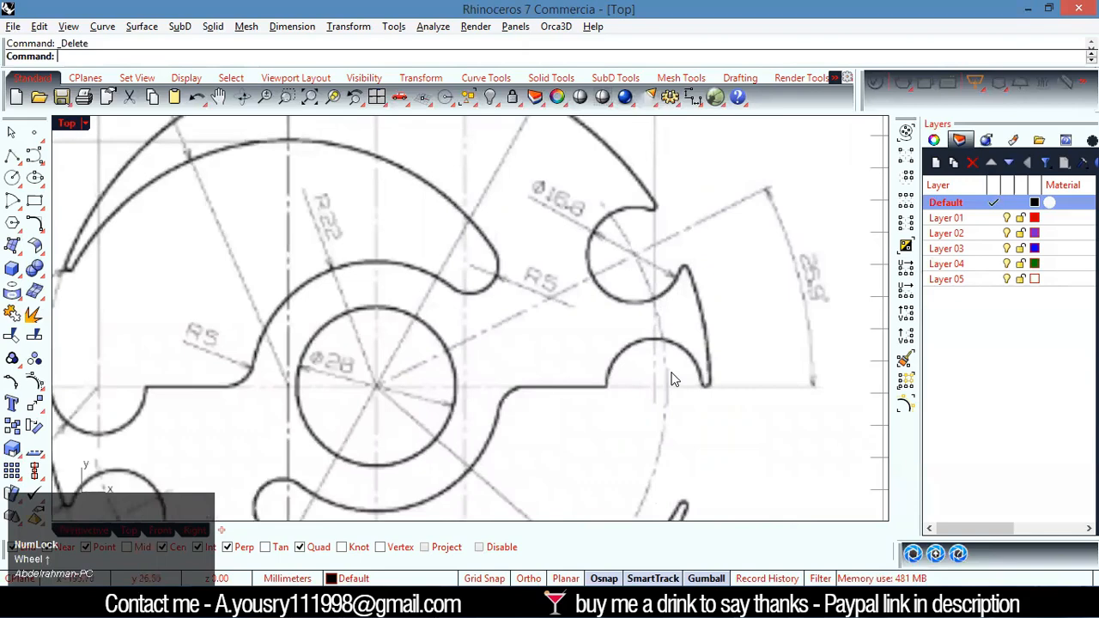
scroll(674, 378, "down", 4)
scroll(672, 375, "down", 3)
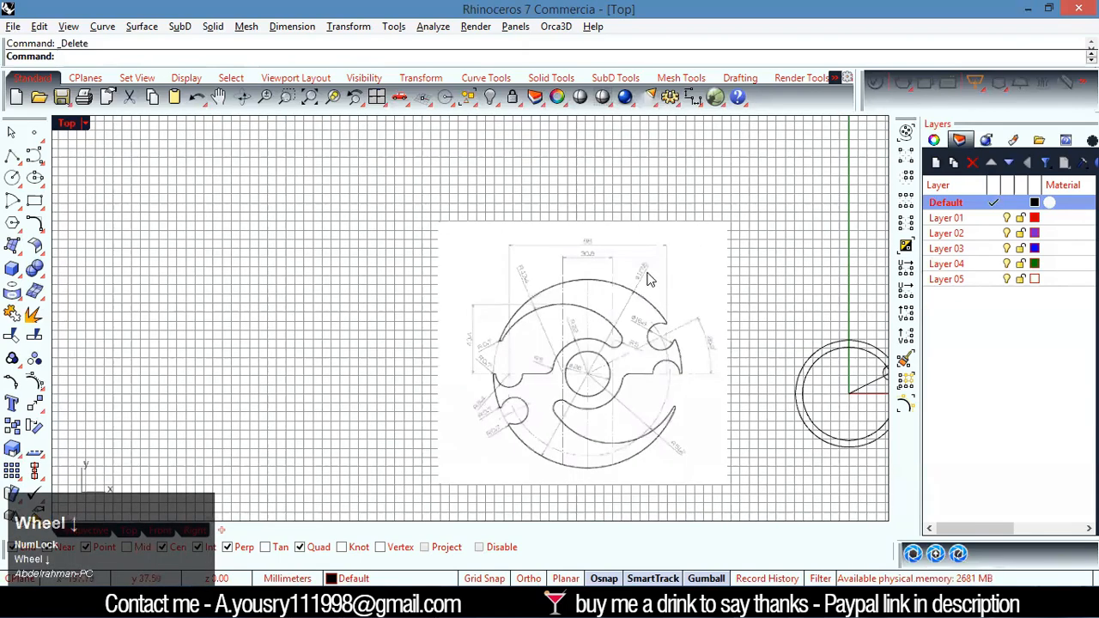
scroll(674, 232, "up", 4)
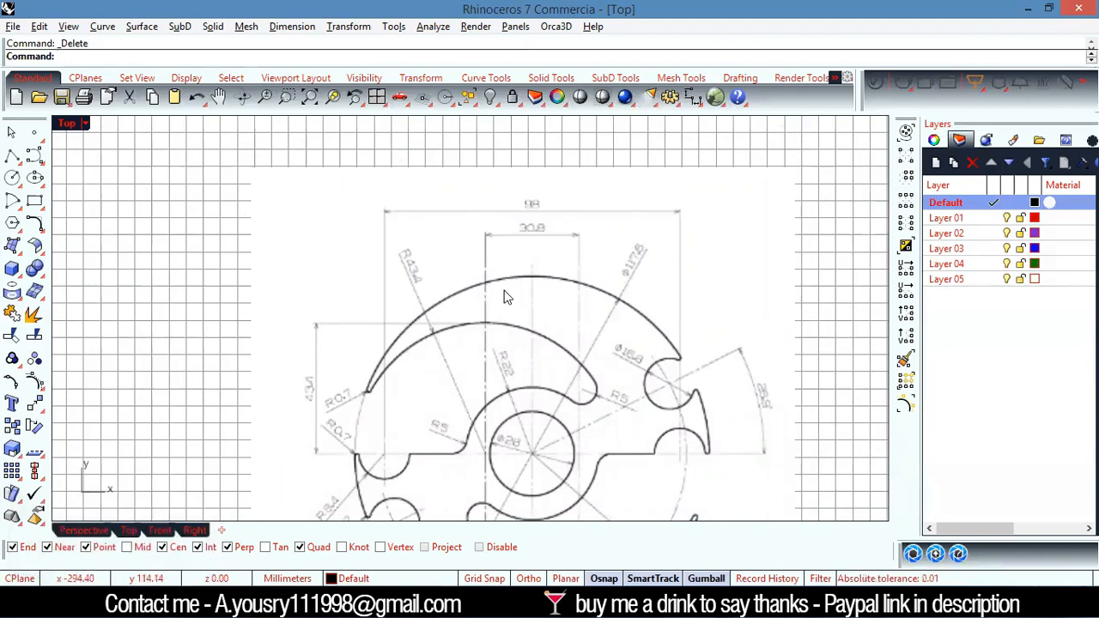
scroll(505, 296, "down", 2)
scroll(498, 292, "up", 2)
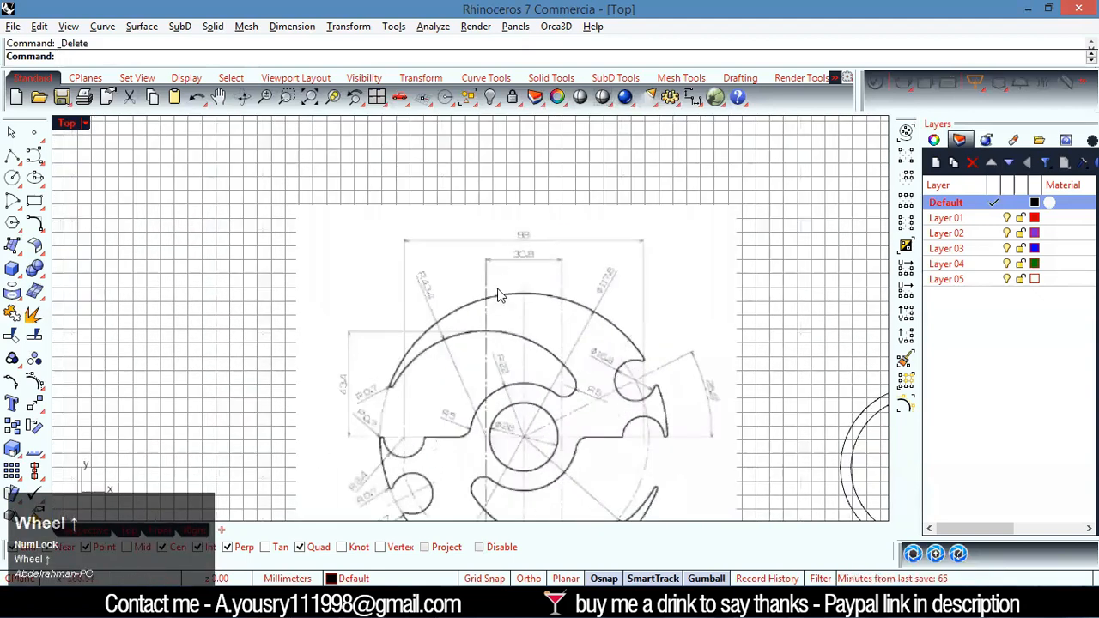
scroll(546, 331, "down", 4)
scroll(601, 378, "up", 4)
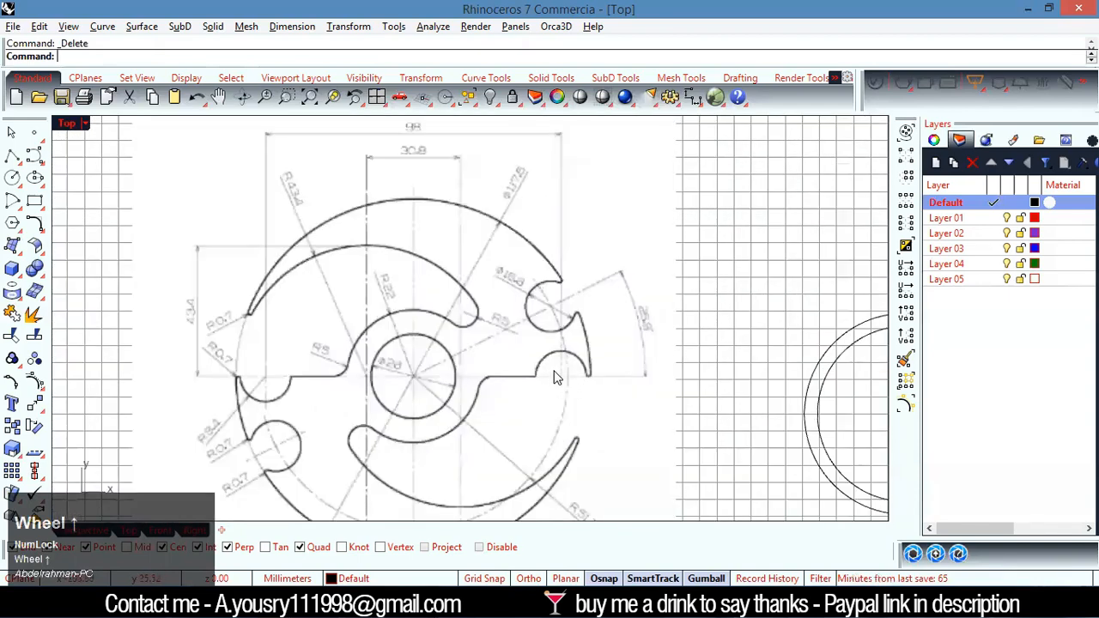
scroll(357, 368, "down", 3)
Draw a circle with a diameter of 16.8 mm centred on the origin
scroll(596, 429, "up", 3)
scroll(597, 431, "up", 1)
type("C")
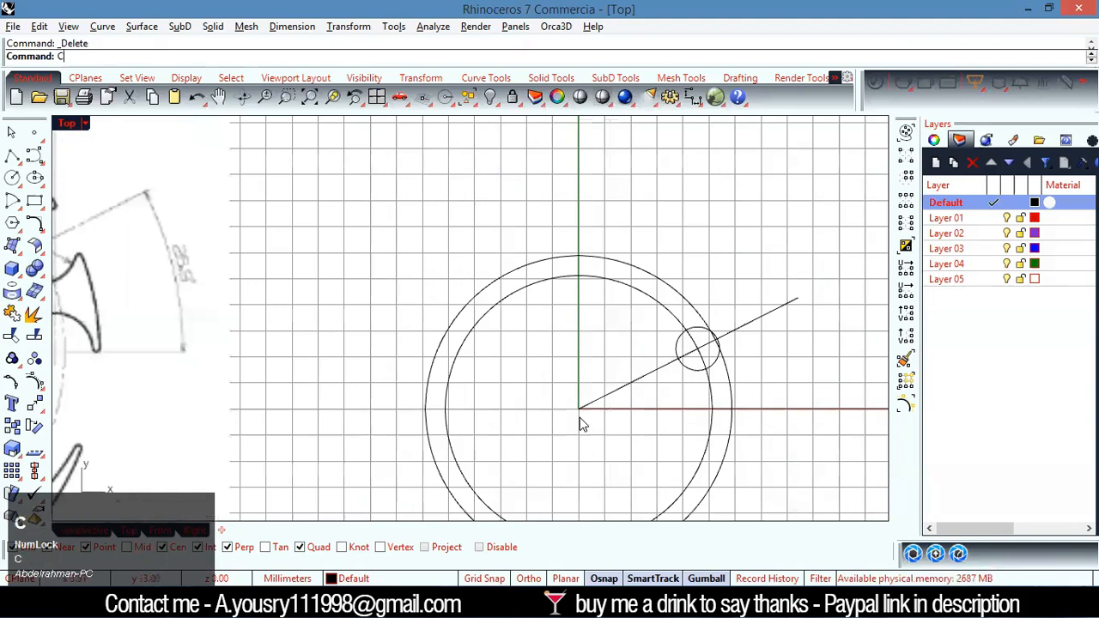
type("l")
key("Return")
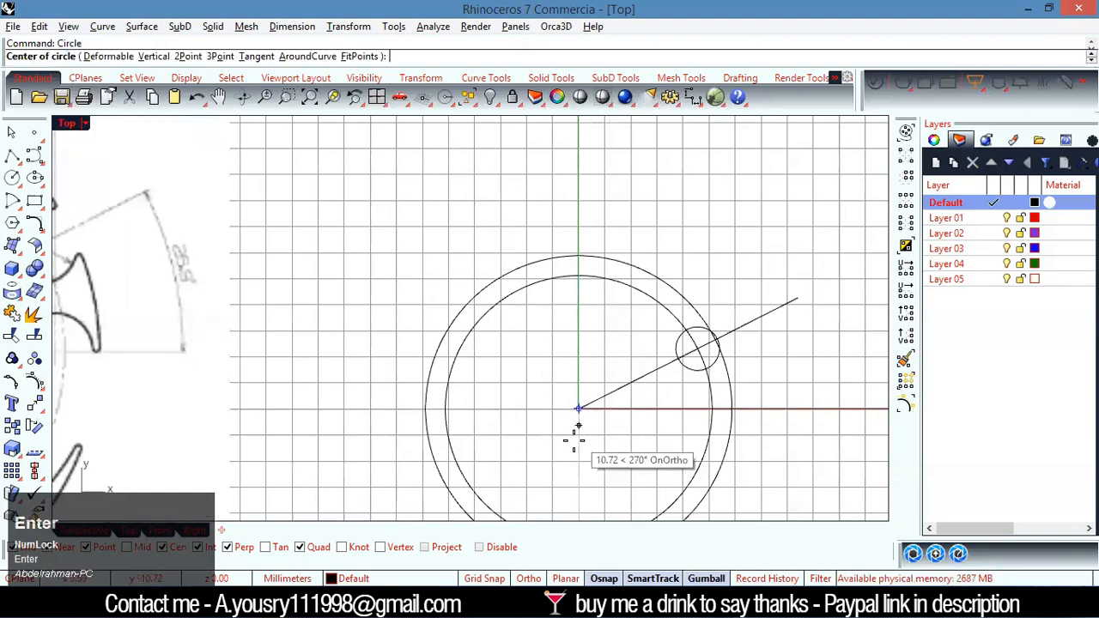
left_click(579, 409)
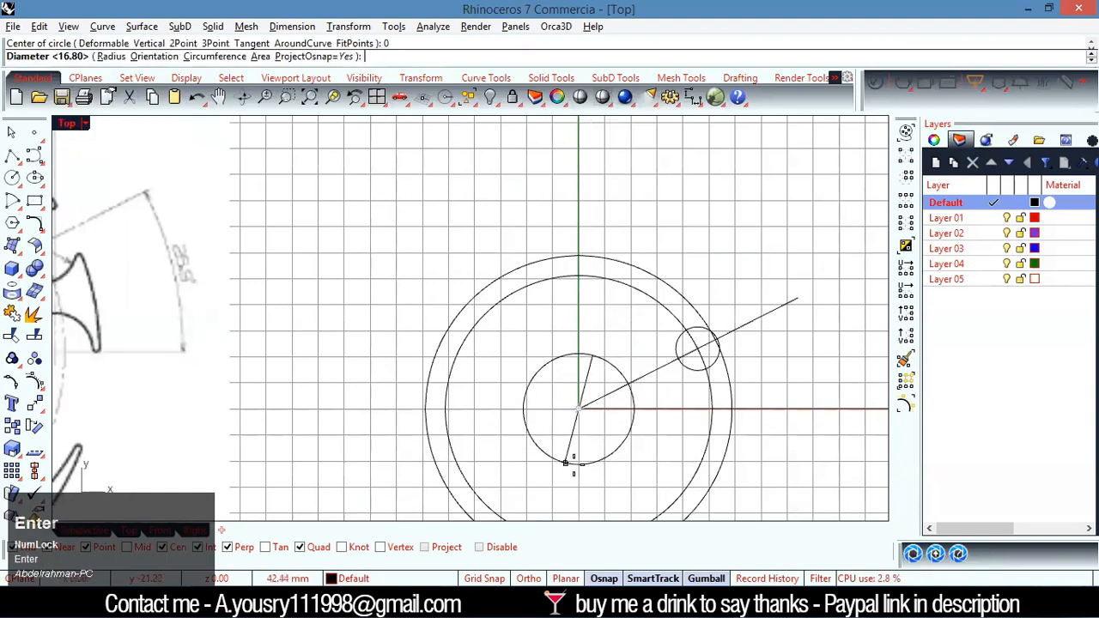
right_click(587, 465)
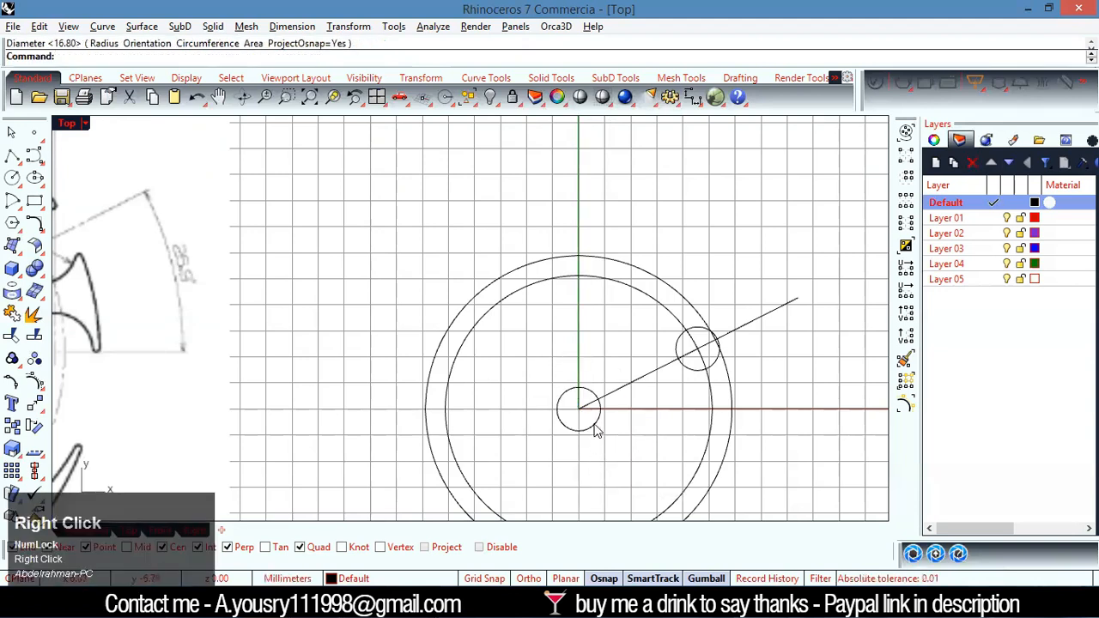
Move the 16.8 mm circle from the origin along the positive X axis by 98/2 mm
left_click(599, 421)
left_click(639, 412)
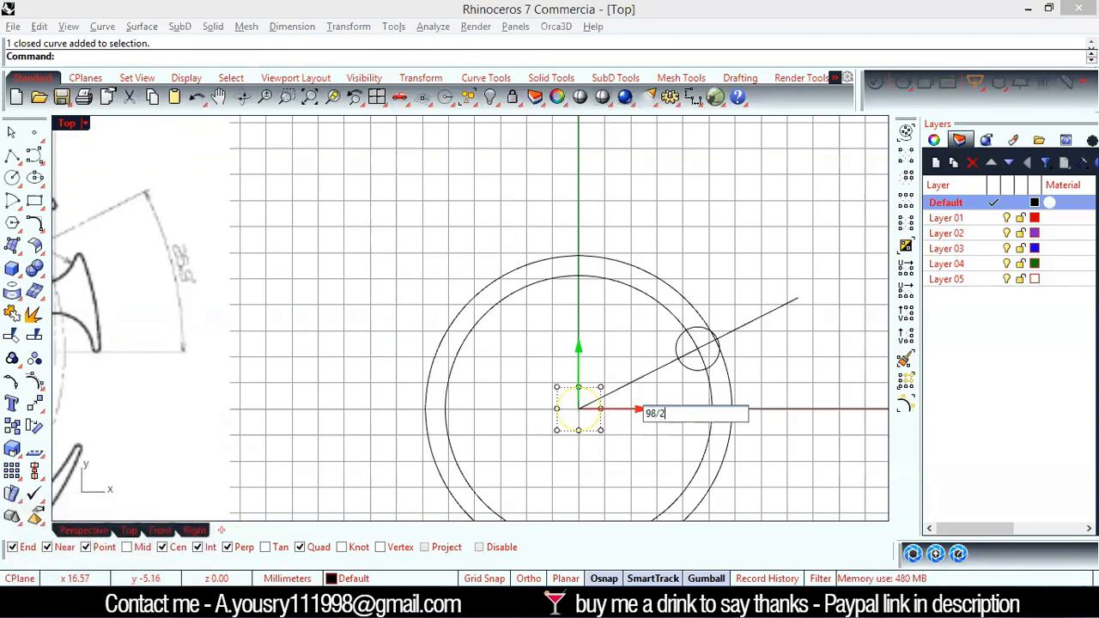
key("Return")
left_click(744, 417)
Read the diameter dimension of the central hole on the reference drawing
scroll(778, 411, "up", 5)
scroll(777, 410, "down", 6)
scroll(351, 359, "up", 5)
scroll(351, 359, "down", 2)
scroll(358, 381, "up", 2)
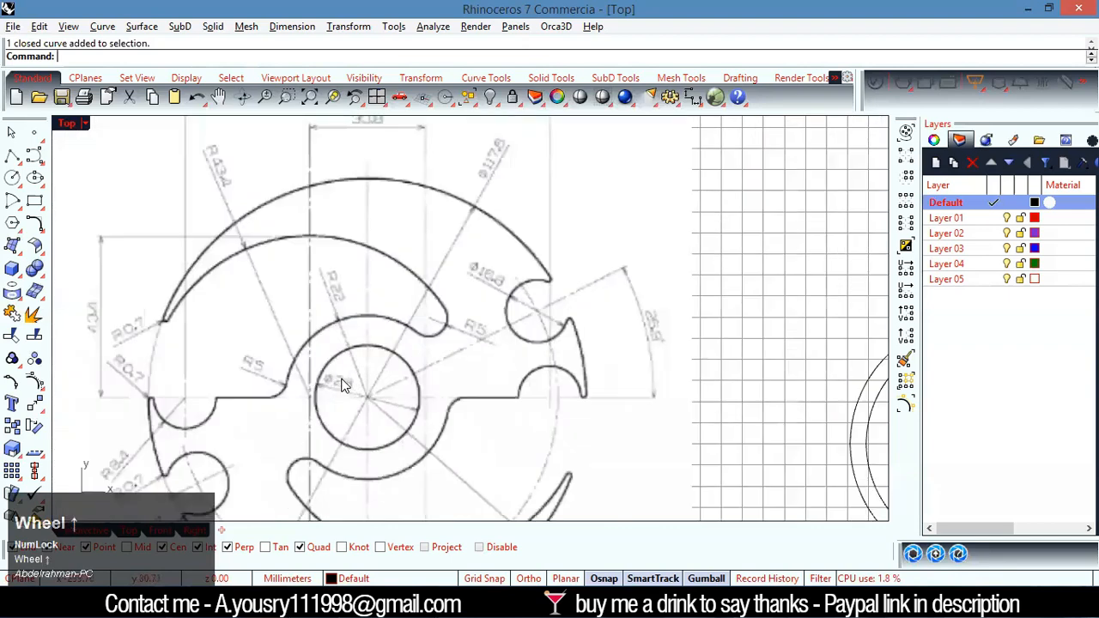
scroll(341, 386, "down", 3)
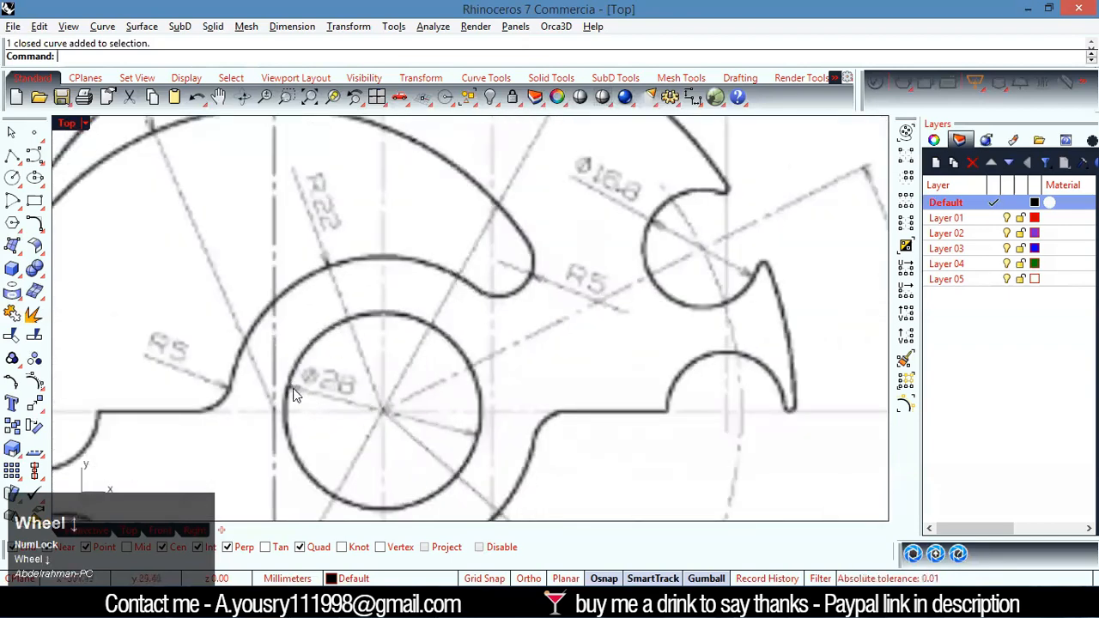
scroll(684, 461, "down", 6)
Draw the central hole as a circle with a diameter of 28 mm centred on the origin
scroll(695, 461, "up", 6)
right_click(693, 459)
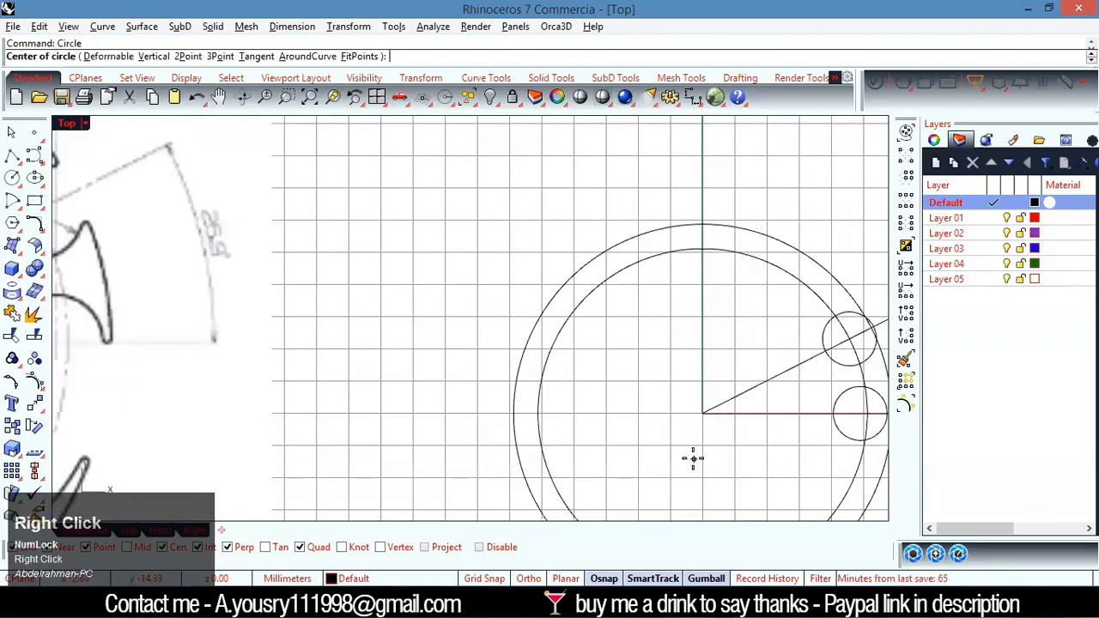
left_click(703, 415)
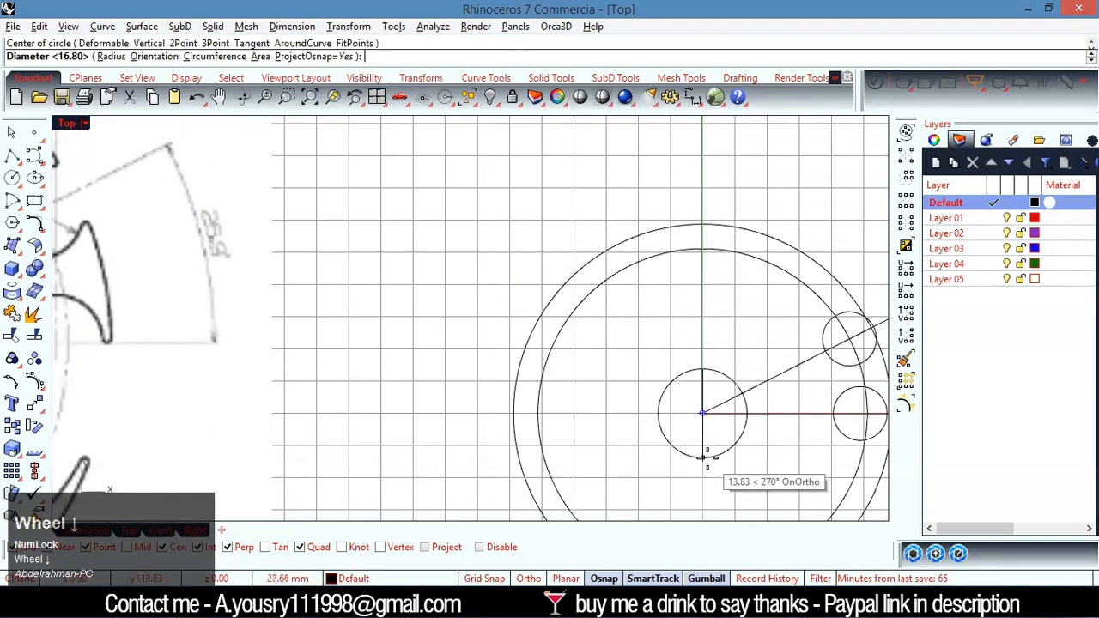
scroll(707, 457, "down", 2)
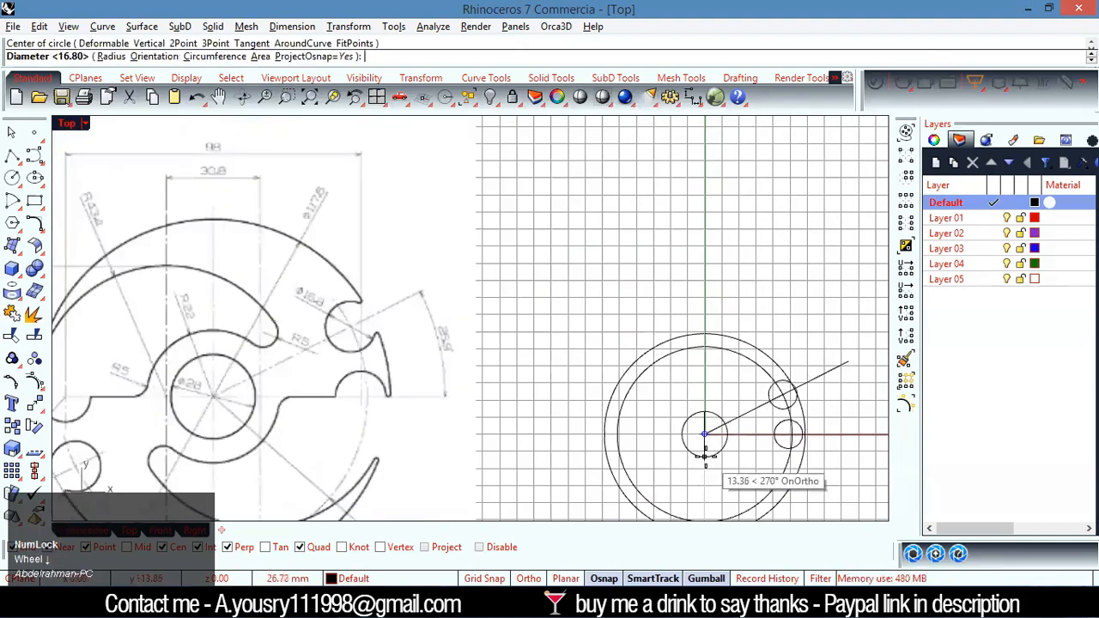
type("28")
key("Return")
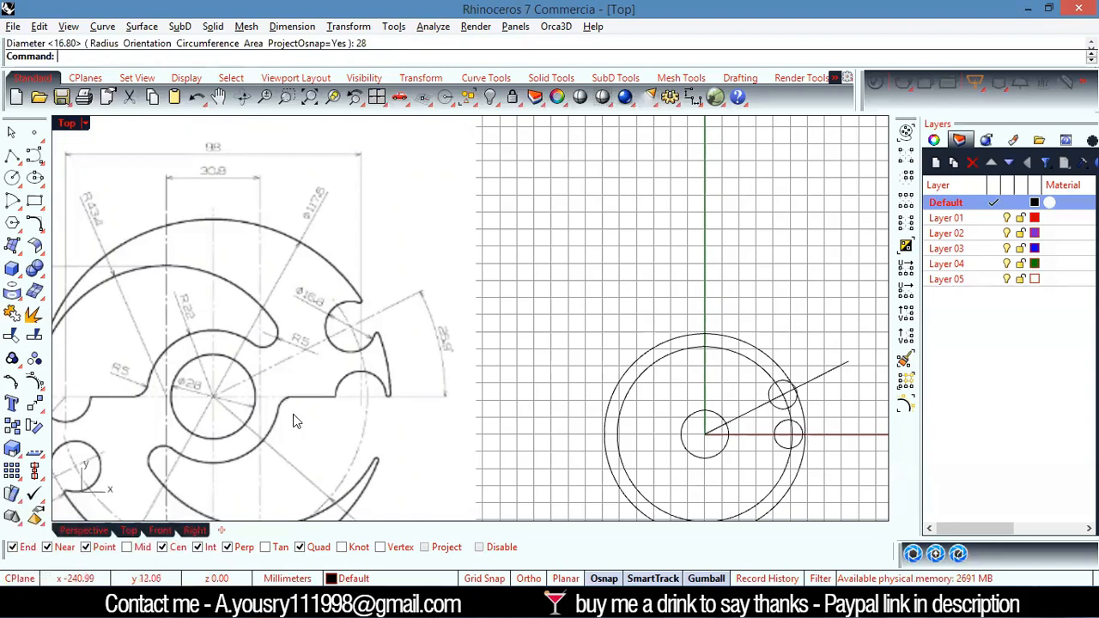
Draw the hub arc's circle with a radius of 22 mm centred on the origin, matching the reference drawing
scroll(155, 341, "up", 4)
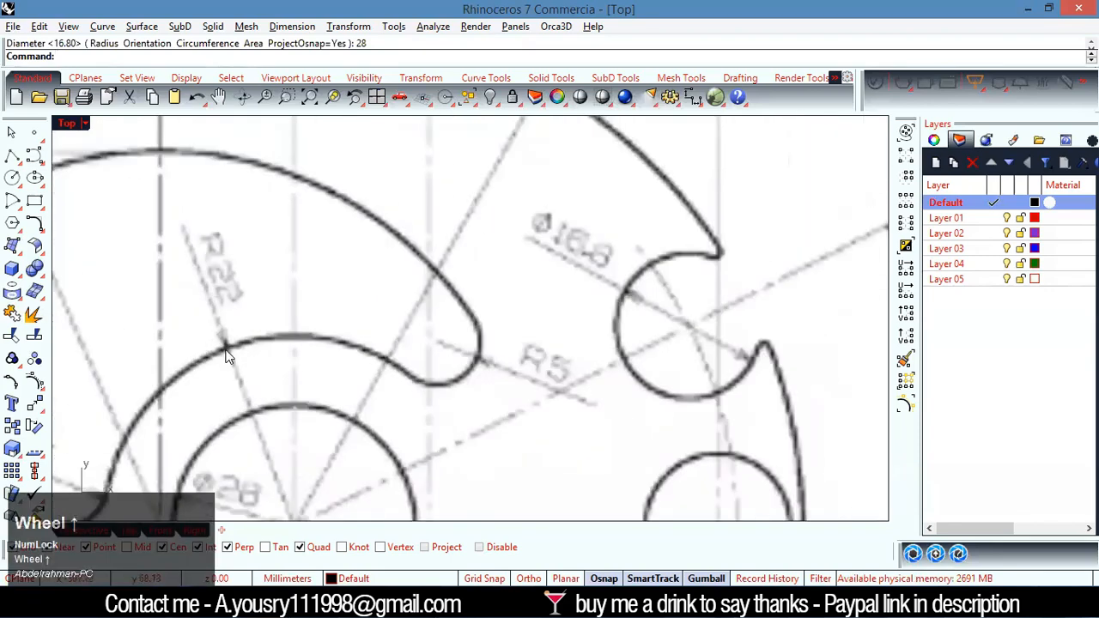
scroll(229, 319, "down", 5)
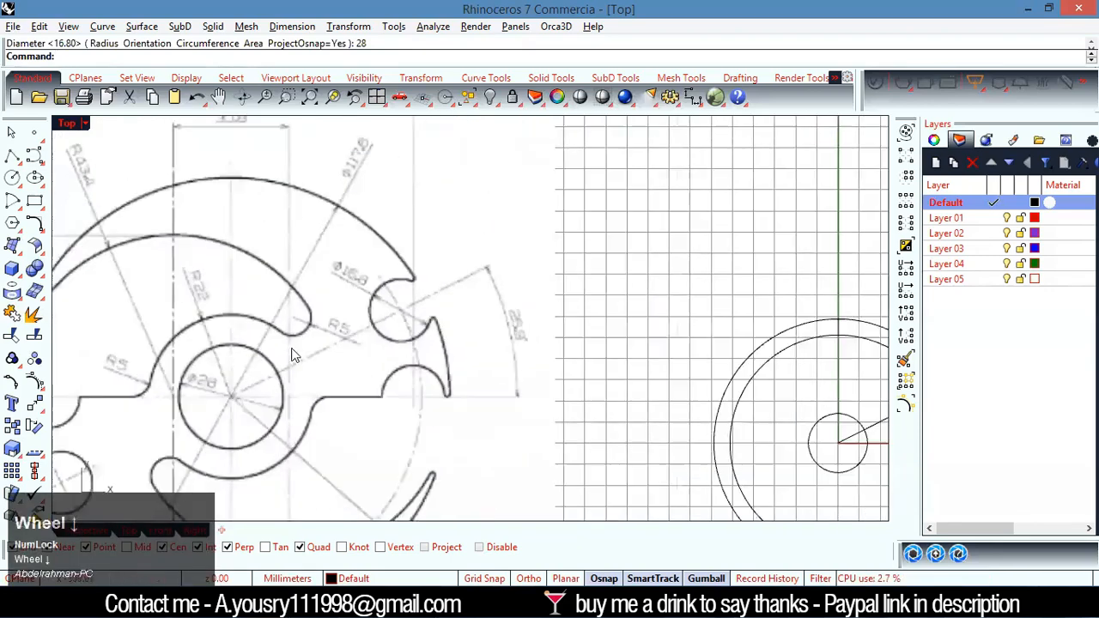
scroll(593, 442, "up", 4)
right_click(567, 412)
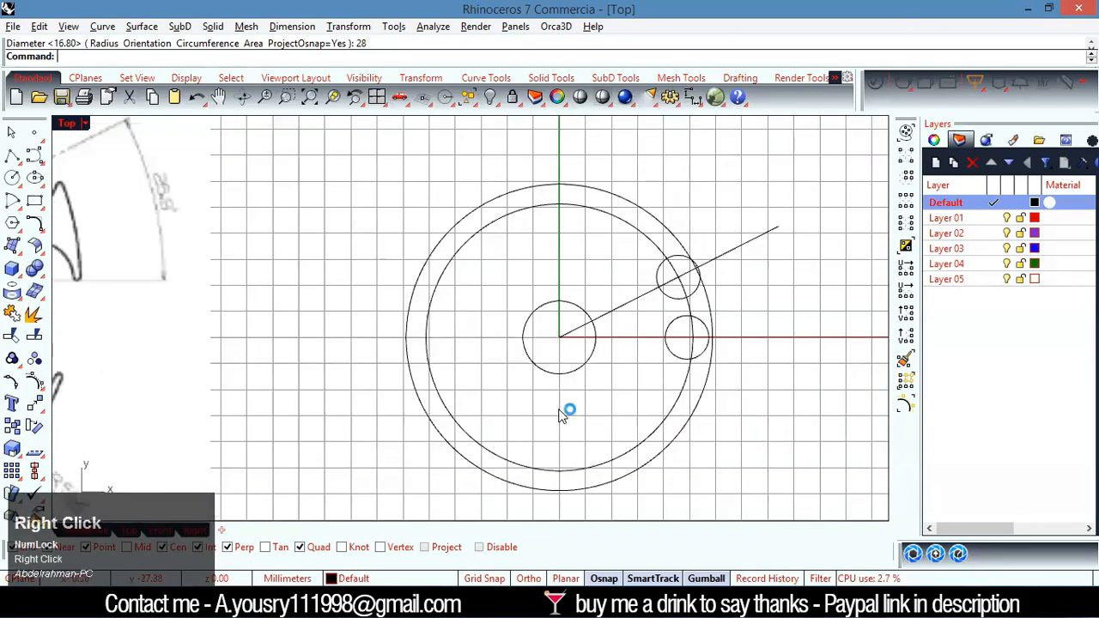
left_click(559, 337)
left_click(117, 55)
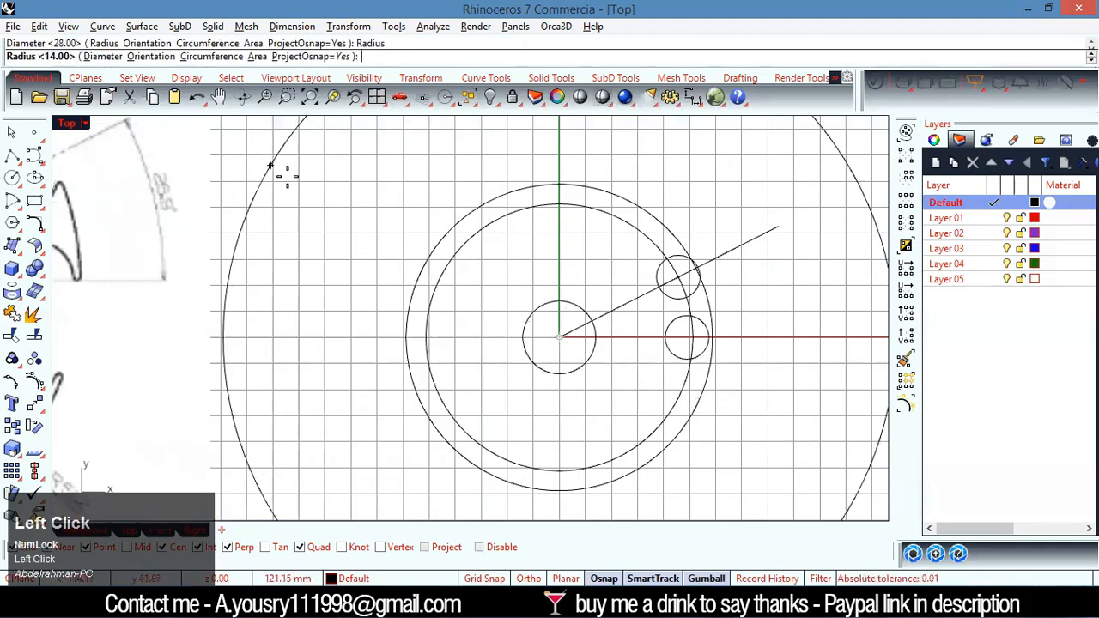
type("22")
key("Return")
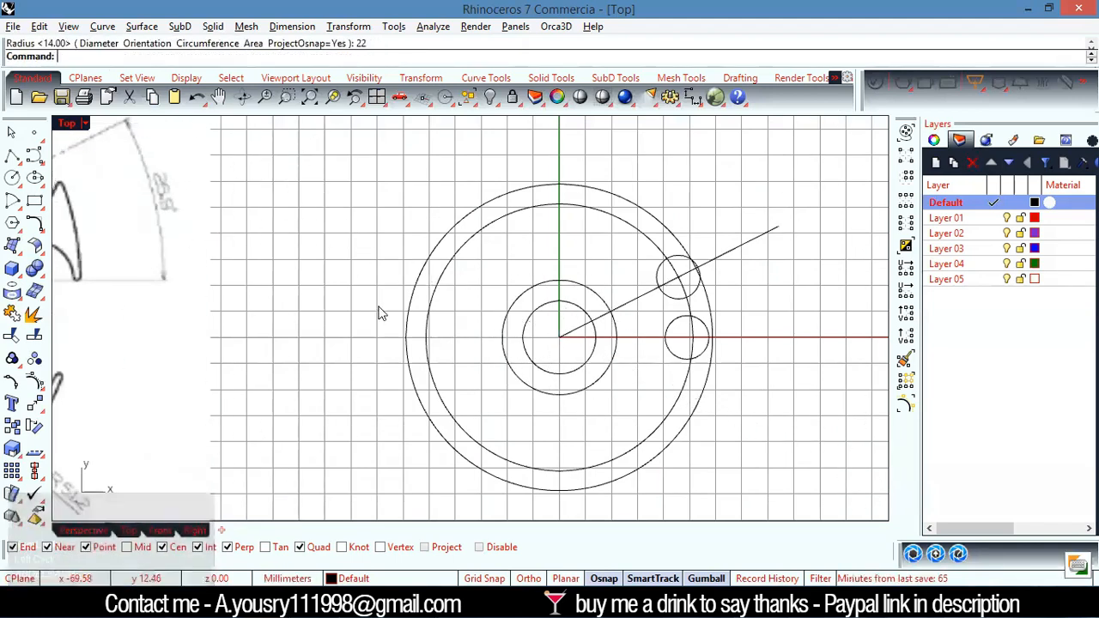
Examine the large upper slot arc on the reference drawing, including its radius, height and centre-offset dimensions
scroll(421, 318, "down", 3)
scroll(198, 273, "up", 3)
scroll(198, 274, "up", 2)
scroll(254, 307, "down", 3)
scroll(243, 244, "up", 3)
scroll(234, 327, "down", 2)
scroll(206, 325, "up", 3)
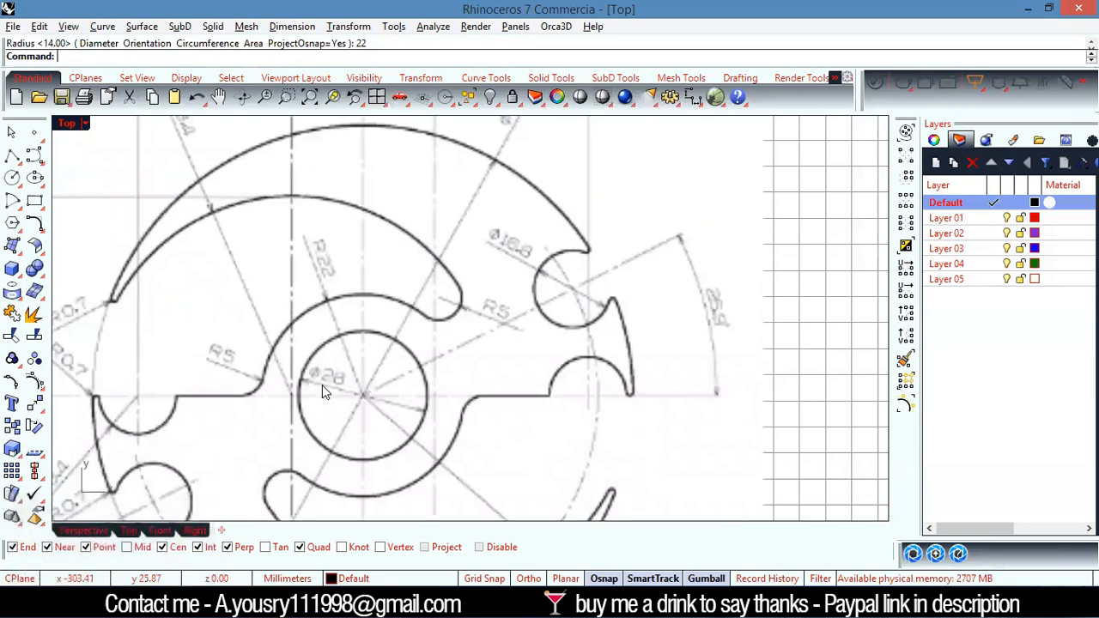
scroll(319, 250, "down", 3)
scroll(228, 278, "up", 2)
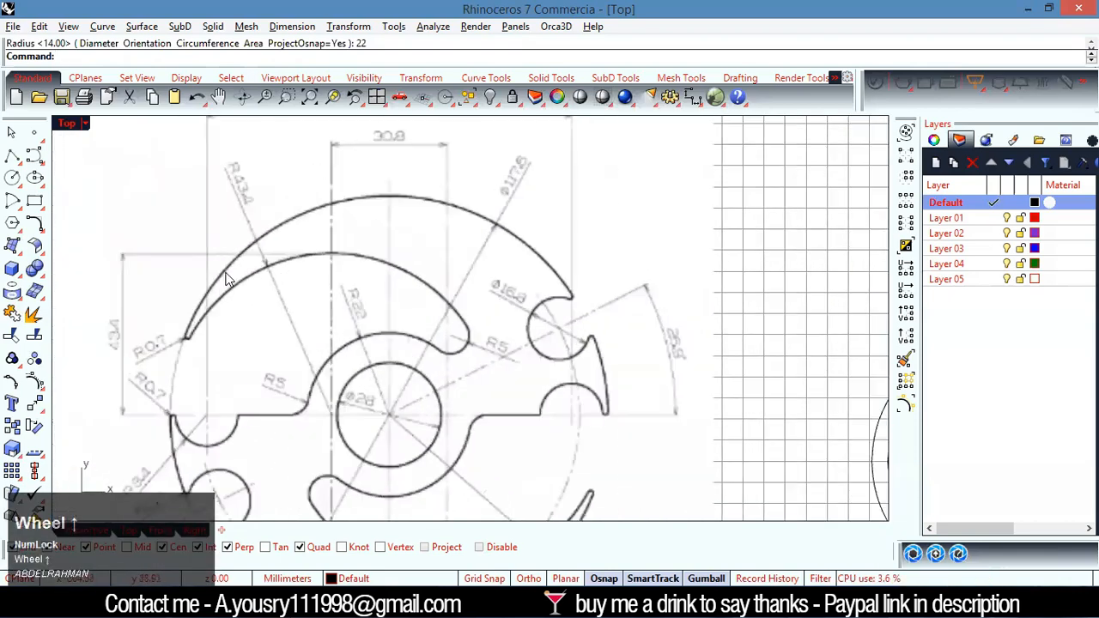
scroll(258, 210, "up", 2)
scroll(326, 326, "down", 2)
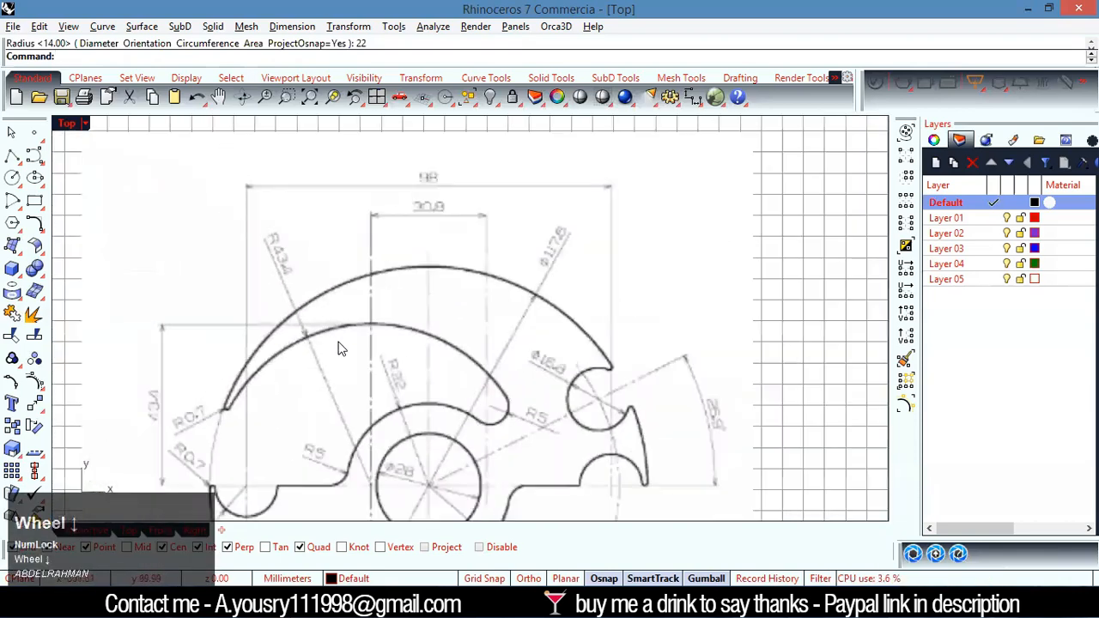
scroll(295, 274, "up", 3)
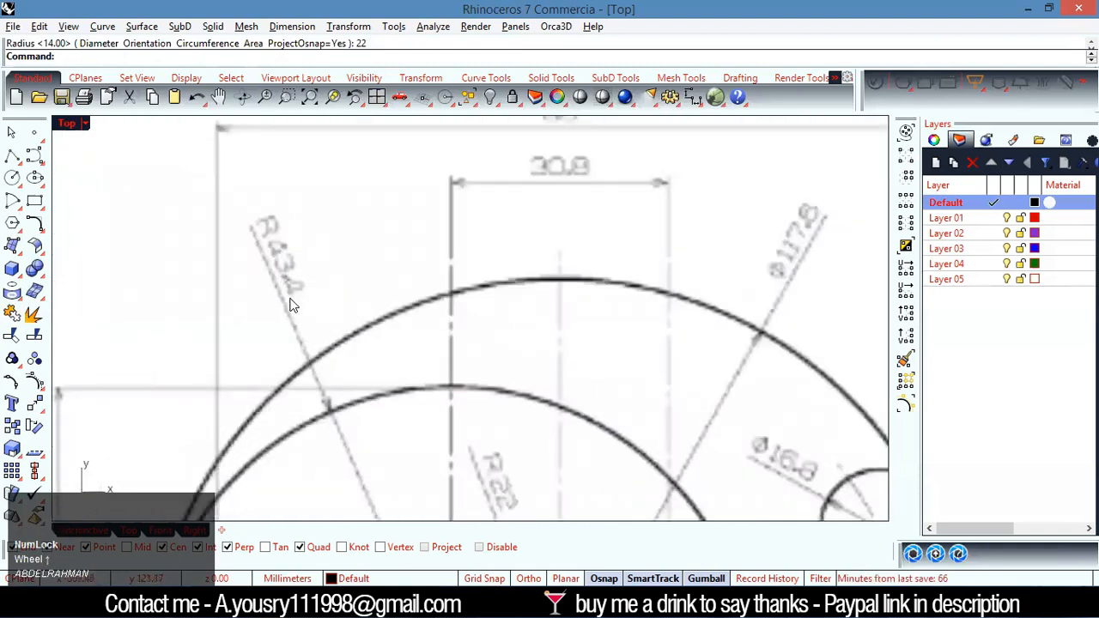
scroll(290, 294, "down", 1)
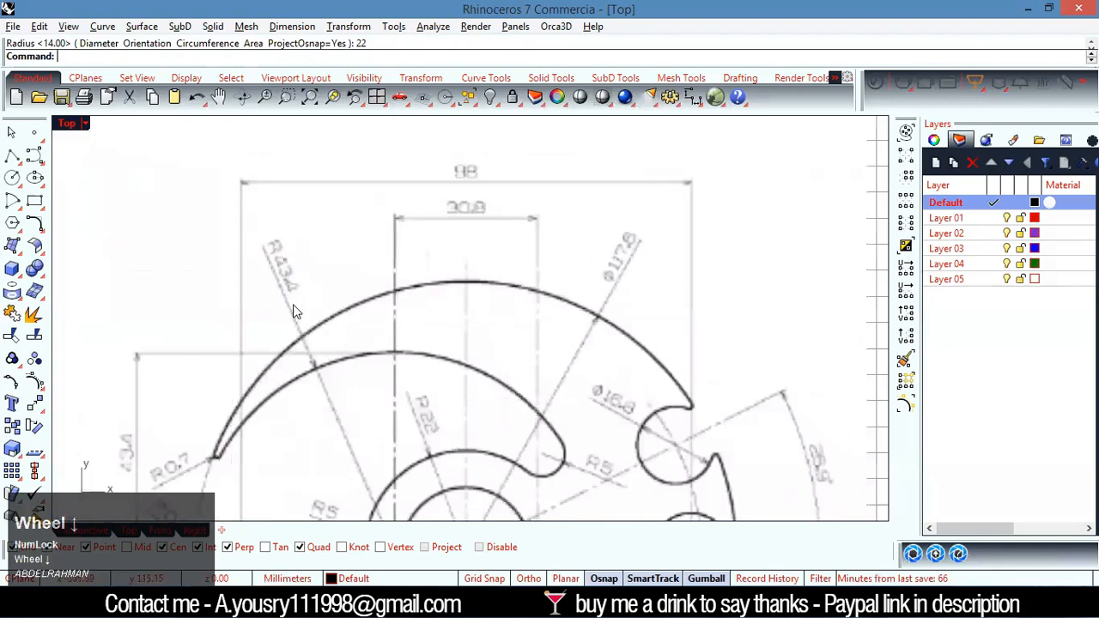
scroll(292, 283, "down", 1)
scroll(392, 237, "up", 1)
scroll(284, 263, "down", 1)
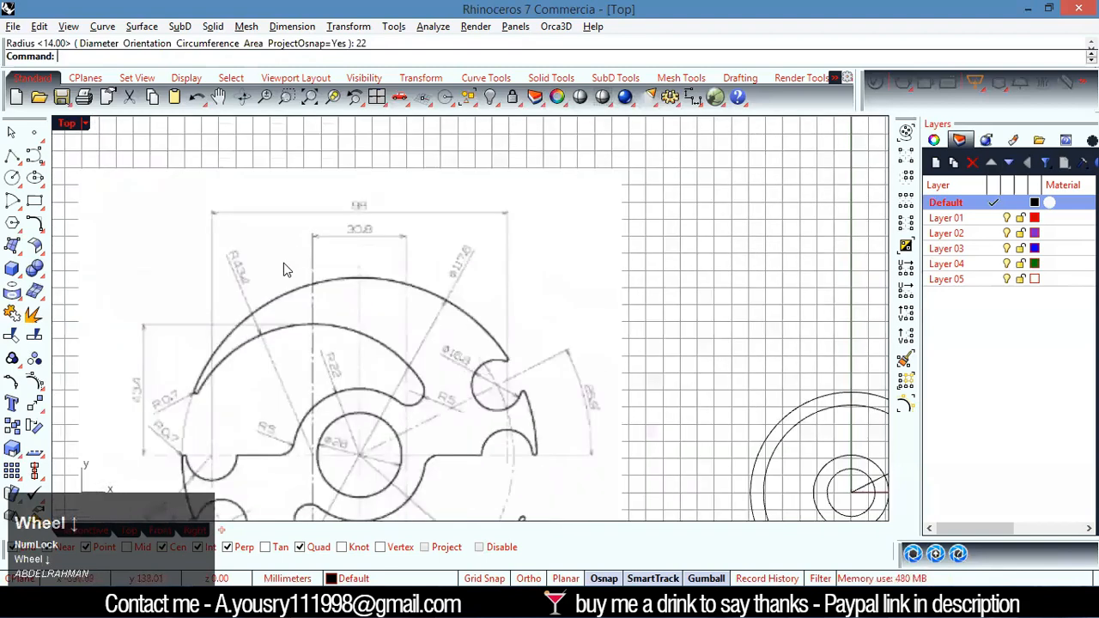
scroll(610, 451, "down", 1)
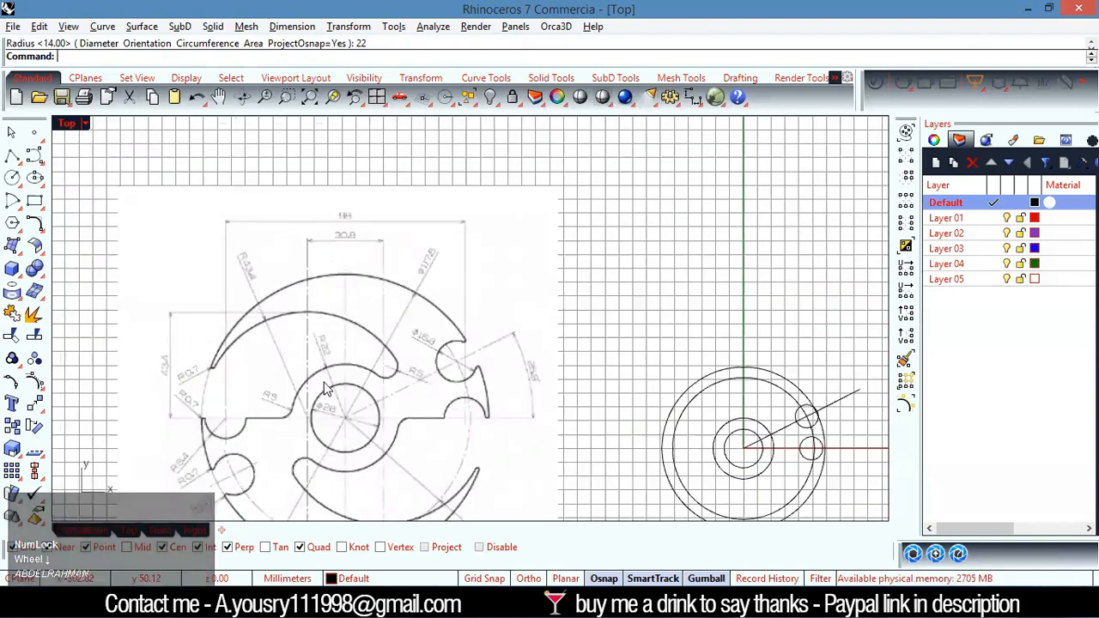
scroll(350, 402, "down", 1)
scroll(348, 367, "down", 1)
scroll(307, 258, "up", 4)
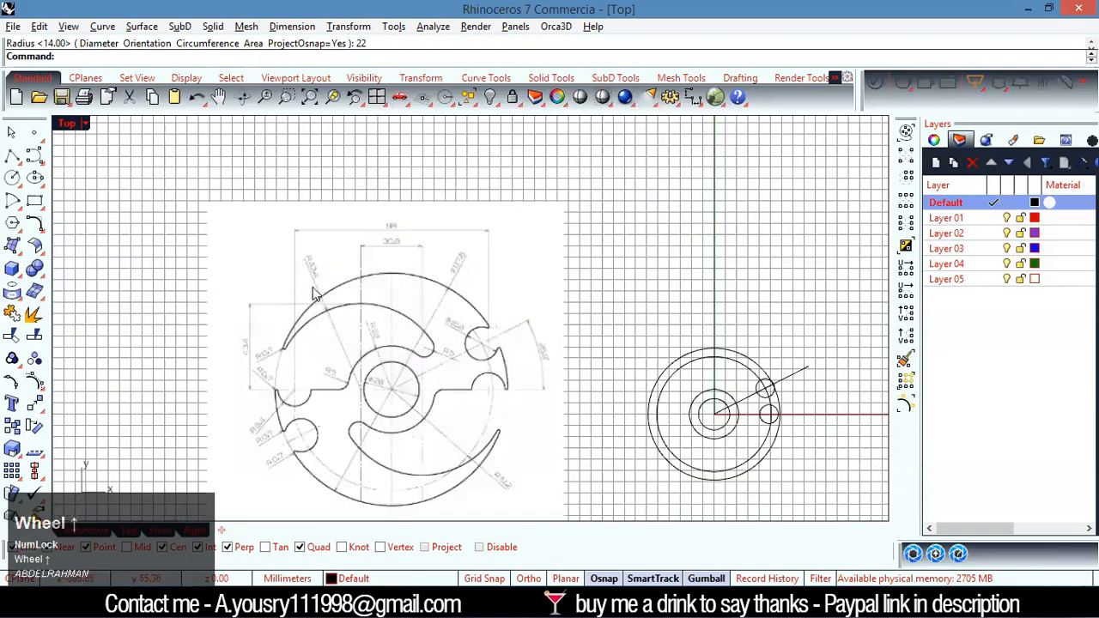
scroll(270, 249, "down", 4)
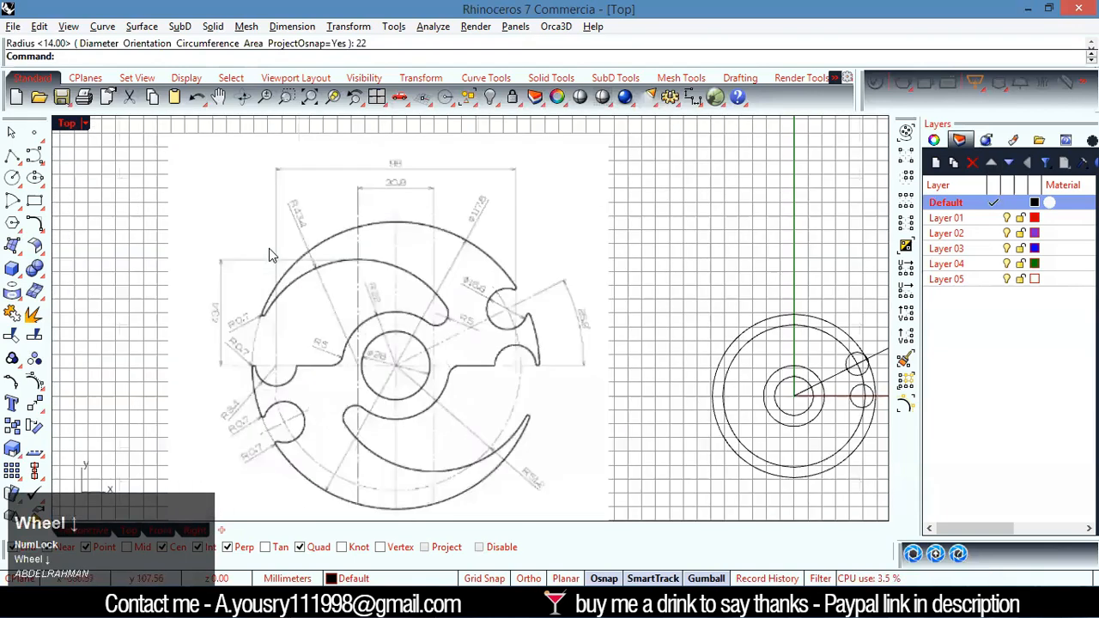
scroll(314, 270, "down", 3)
Draw the upper slot arc's circle with a radius of 43.4 mm centred on the origin
scroll(775, 423, "up", 2)
scroll(362, 299, "up", 3)
right_click(490, 327)
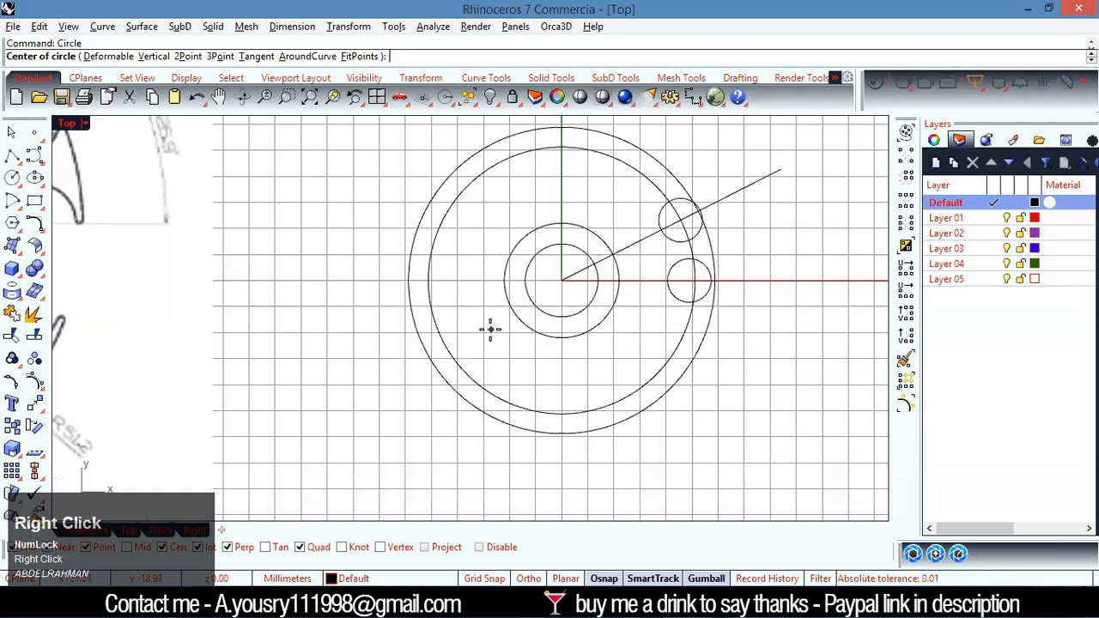
left_click(560, 277)
scroll(373, 290, "down", 3)
scroll(119, 243, "up", 5)
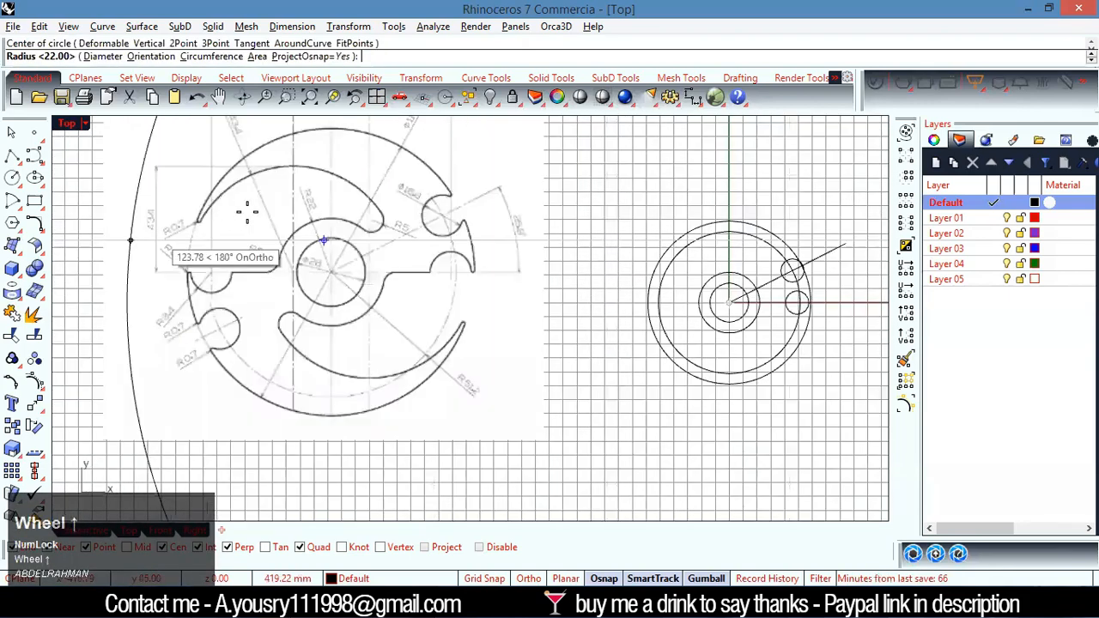
scroll(327, 172, "up", 3)
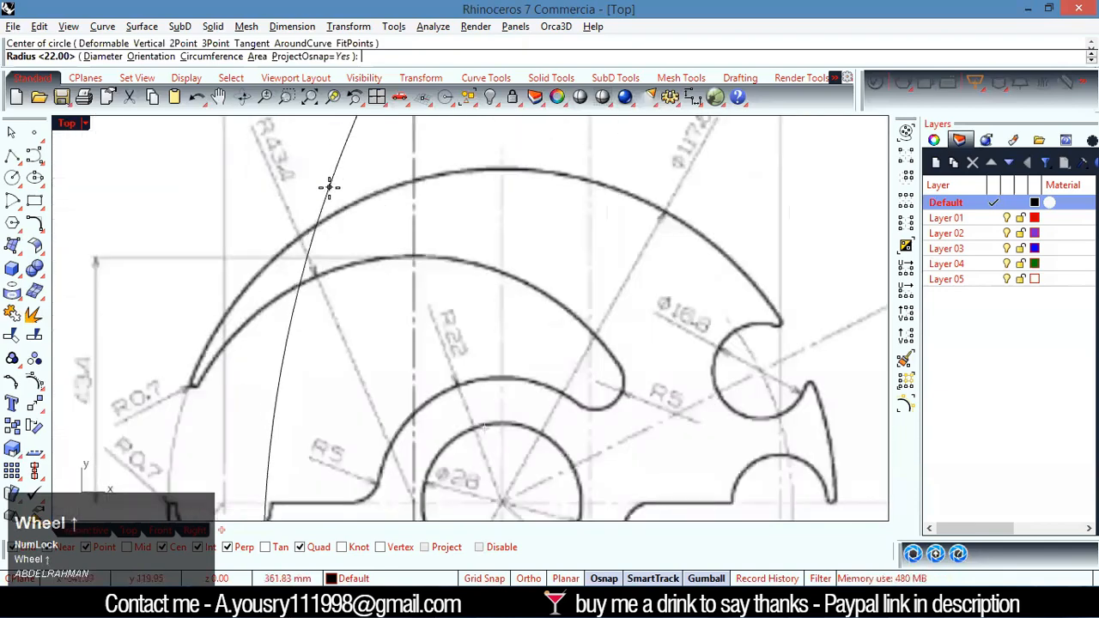
type("43.4")
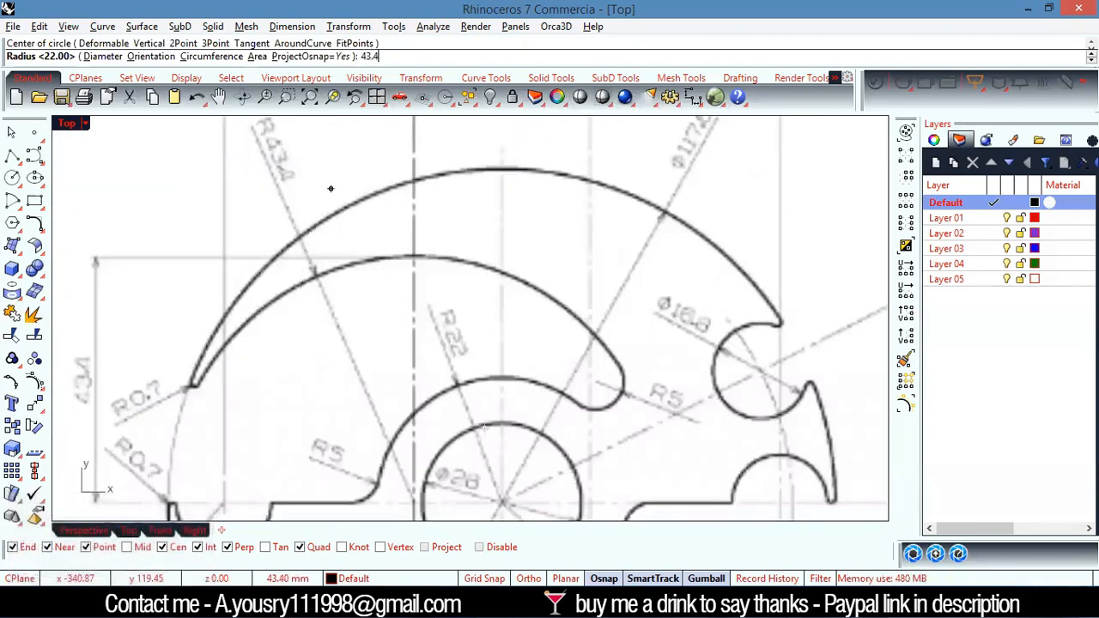
key("Return")
scroll(627, 365, "down", 4)
scroll(687, 378, "up", 4)
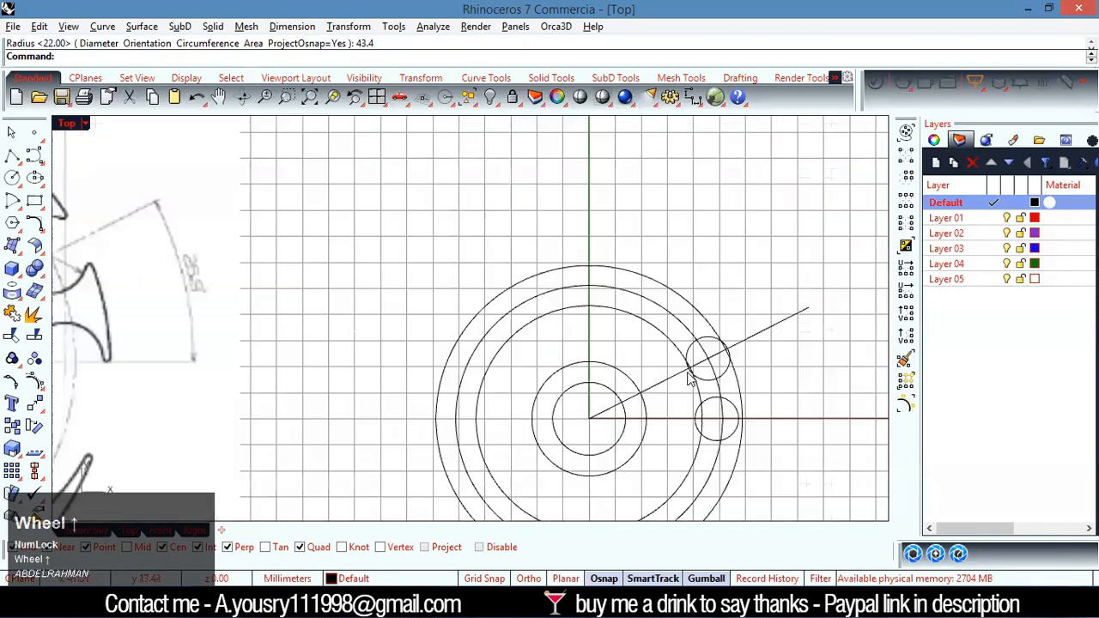
Move the 43.4 mm radius circle by -30.8/2 mm along the X axis to its offset centre
left_click(636, 324)
scroll(614, 369, "down", 3)
scroll(609, 394, "up", 3)
scroll(618, 392, "down", 3)
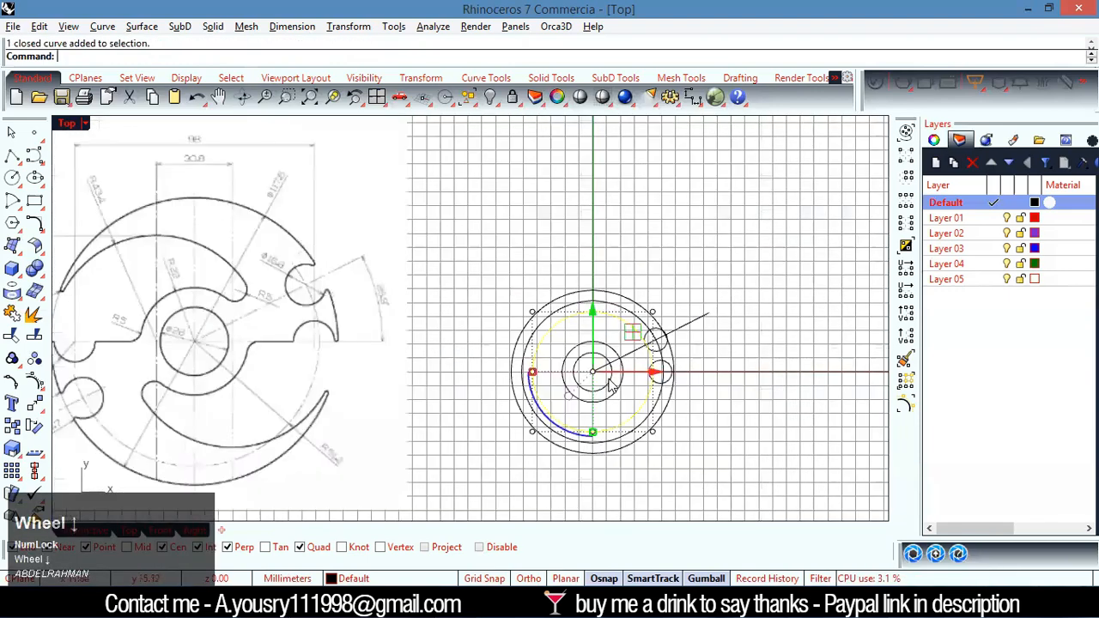
scroll(631, 391, "up", 1)
left_click(656, 372)
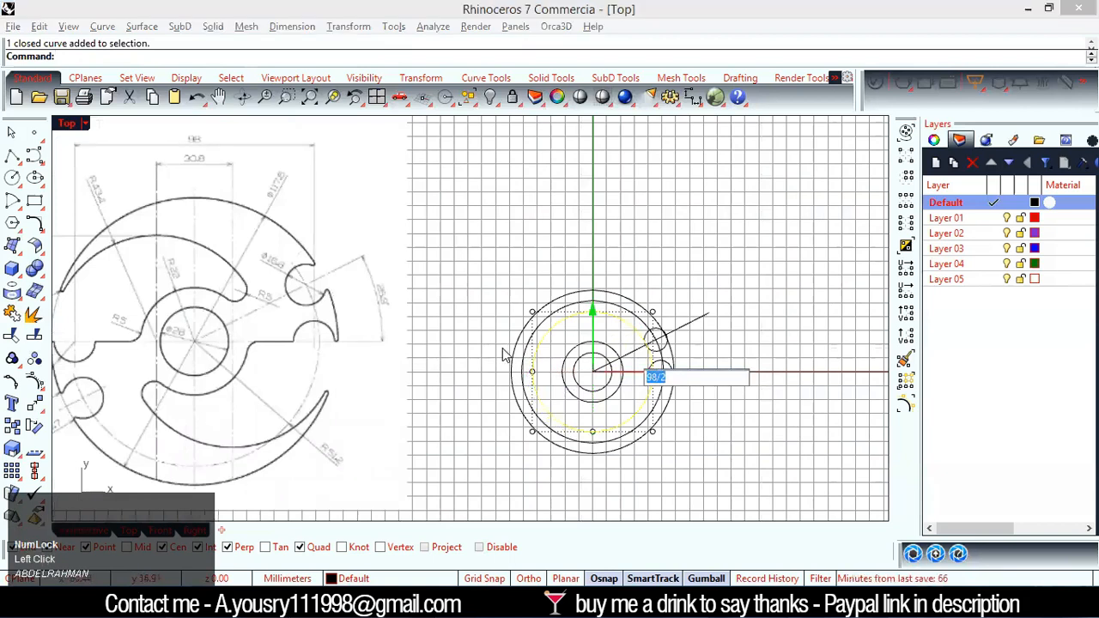
type("-30.8")
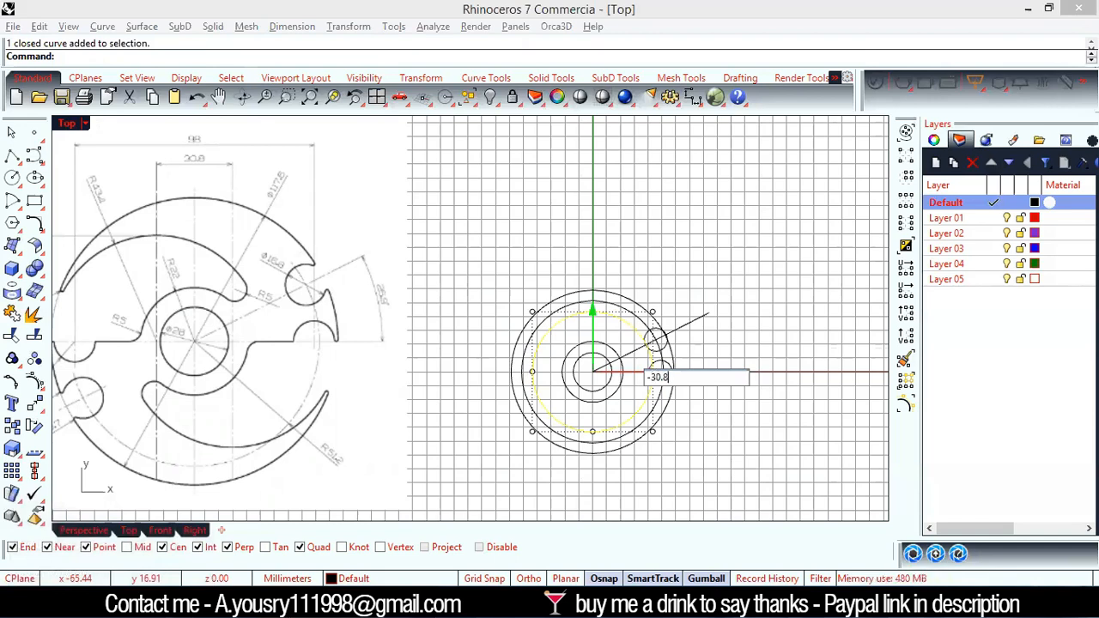
type("/2")
key("Return")
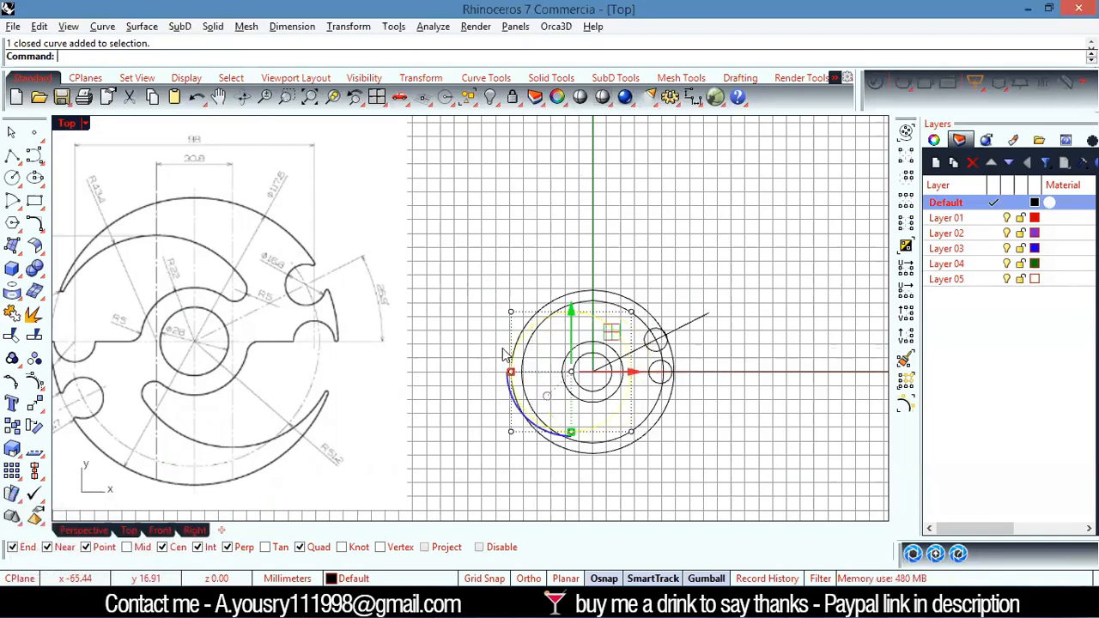
left_click(751, 257)
Examine the upper slot's arcs, fillet radii and straight edges on the reference drawing and compare them with the drawn circles
scroll(511, 361, "up", 2)
scroll(515, 352, "up", 2)
scroll(582, 319, "down", 5)
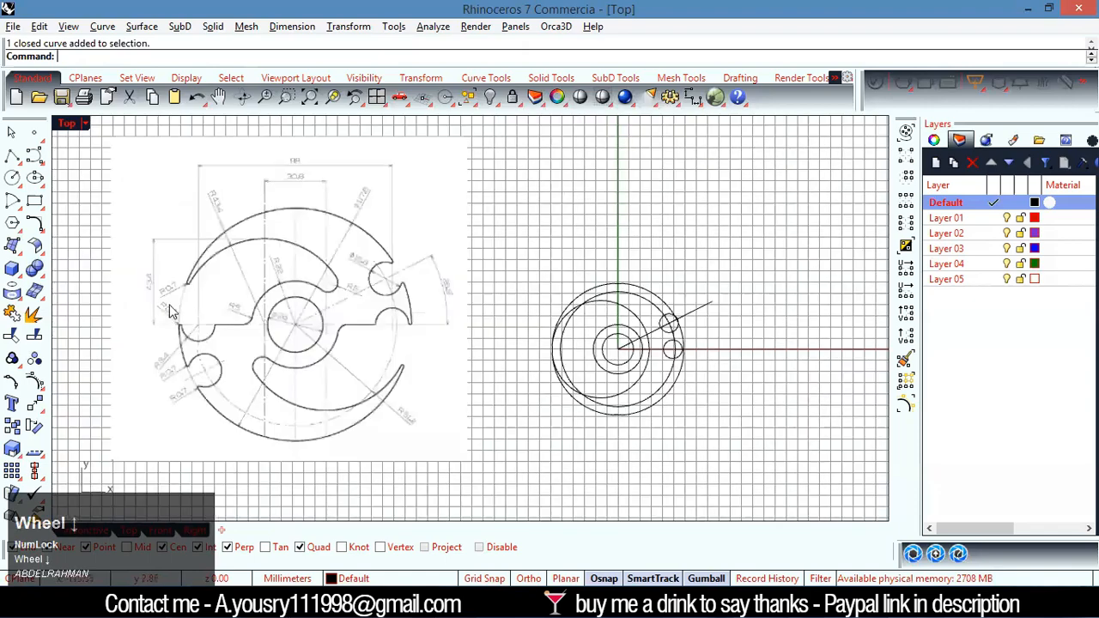
scroll(182, 287, "up", 5)
scroll(166, 271, "up", 2)
scroll(166, 270, "down", 5)
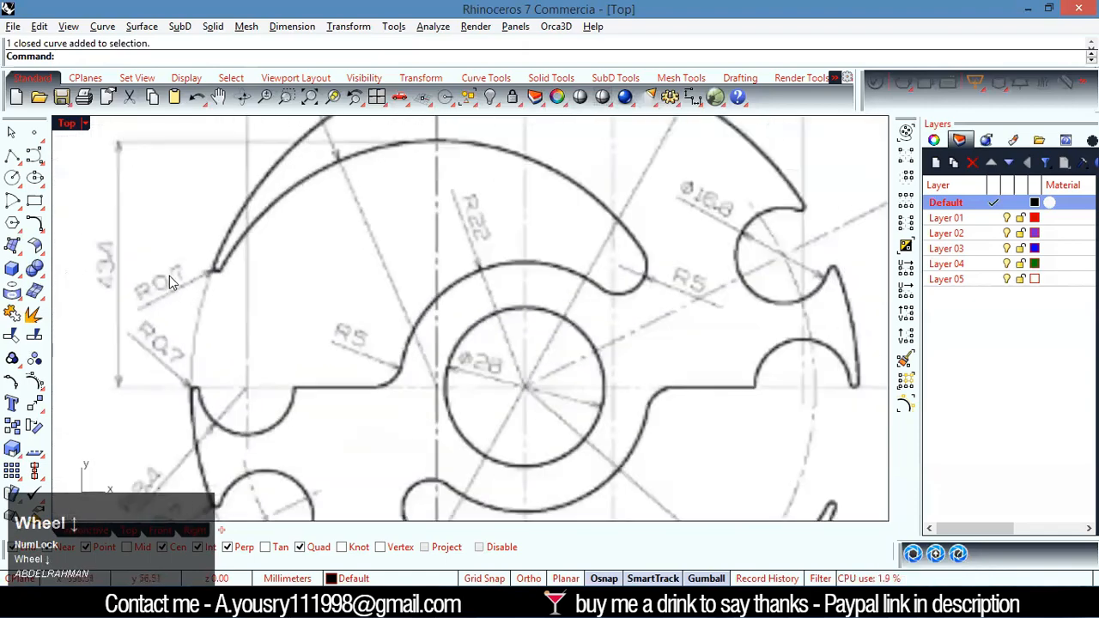
scroll(166, 271, "up", 4)
scroll(197, 297, "down", 5)
scroll(575, 320, "up", 3)
scroll(597, 311, "down", 3)
scroll(635, 319, "up", 3)
scroll(515, 350, "down", 5)
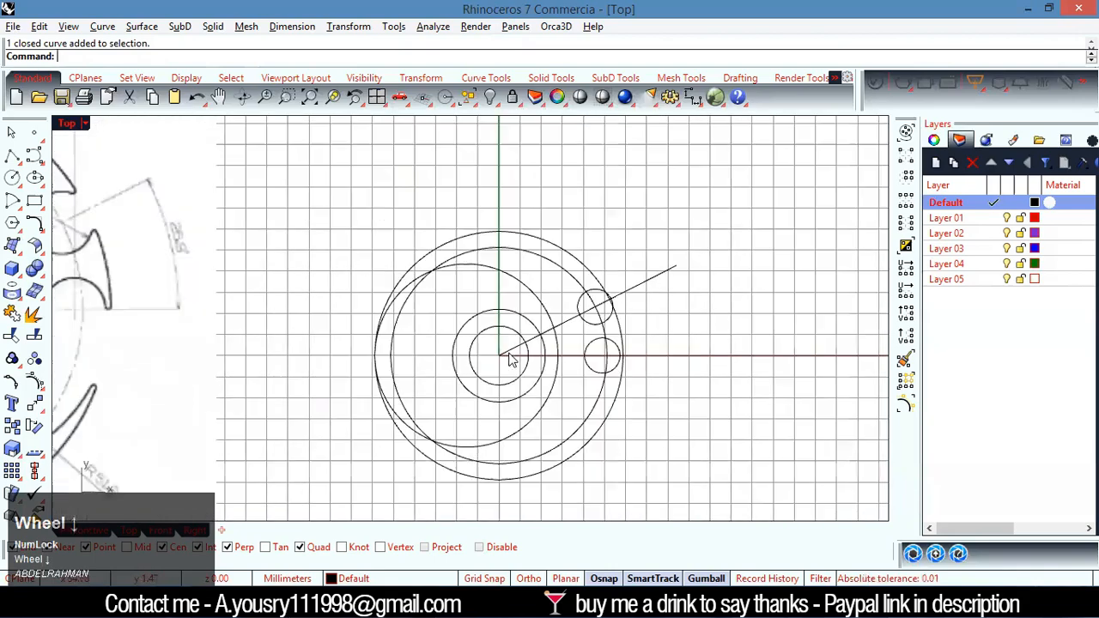
scroll(420, 343, "up", 4)
scroll(565, 380, "down", 5)
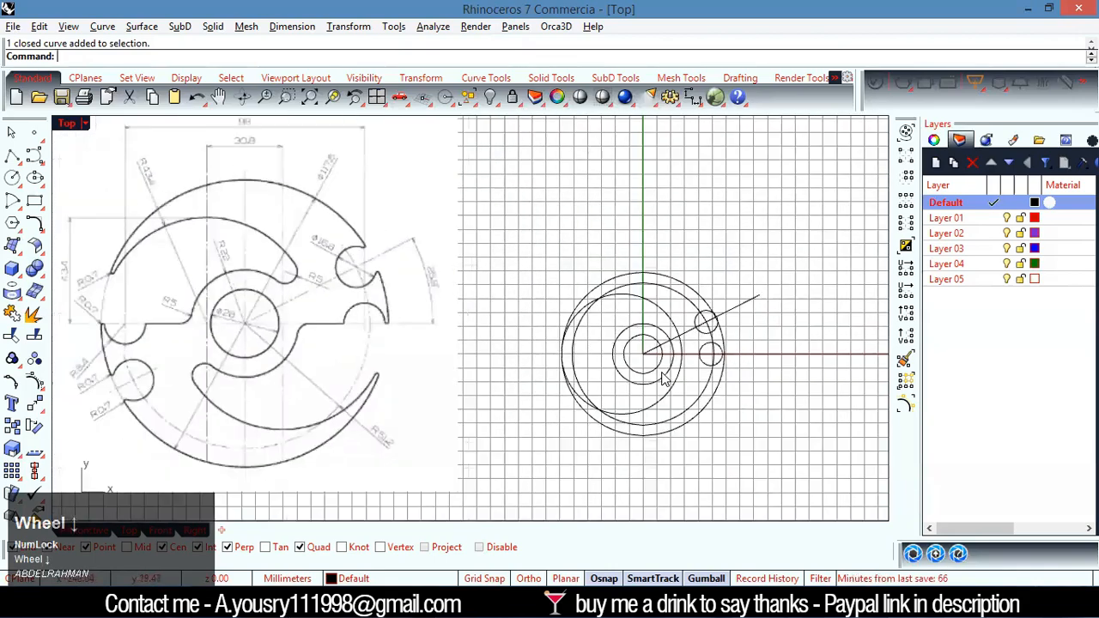
scroll(662, 380, "up", 3)
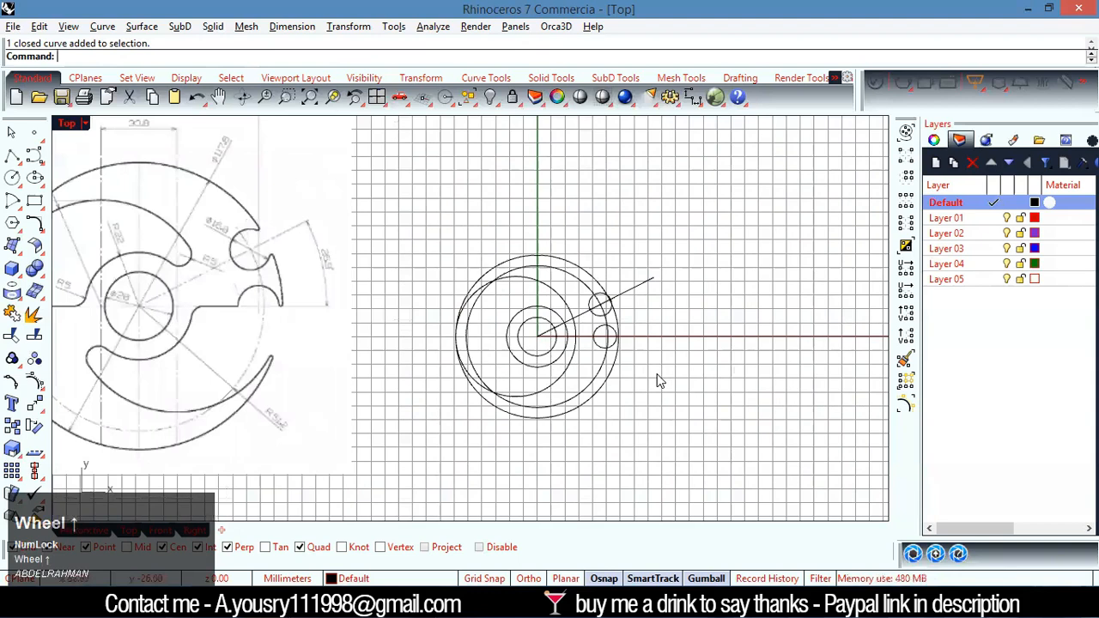
Draw a horizontal line from the origin (0) along the positive X axis, ending beyond the outer circle
type("Li")
key("Return")
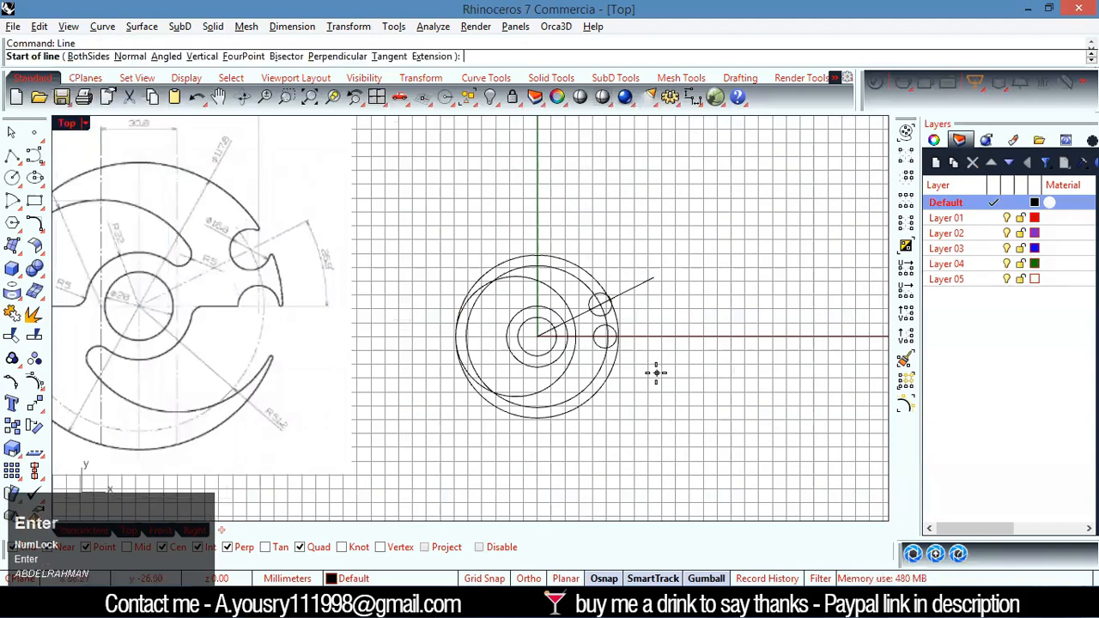
type("0")
key("Return")
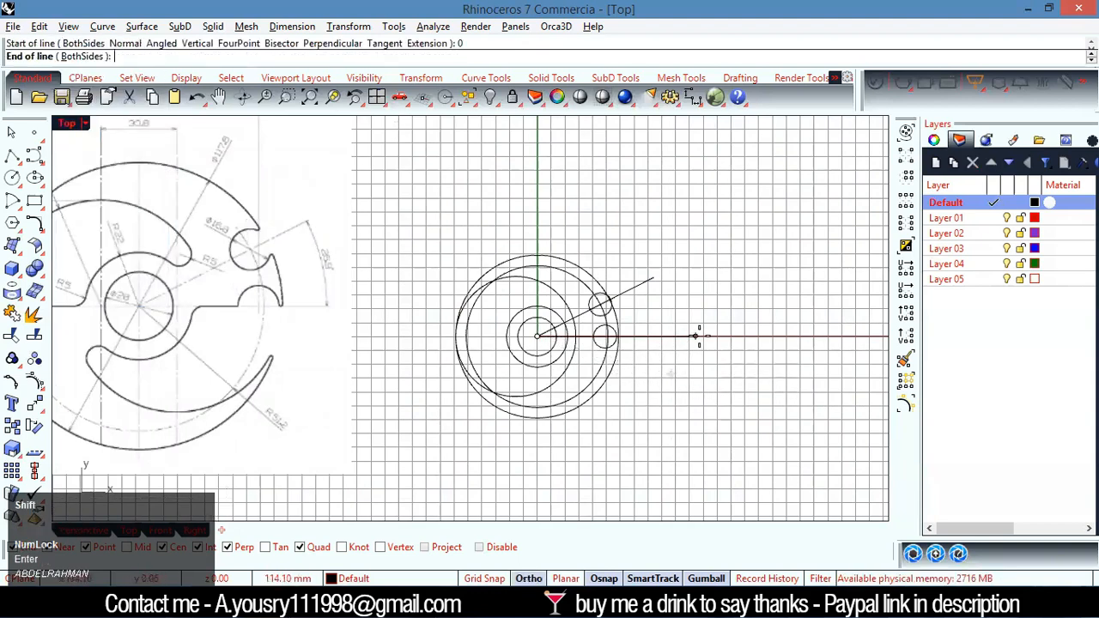
key("shift")
left_click(726, 336, "shift")
Compare the notches near the plate's horizontal centreline on the reference drawing with the drawn curves
scroll(711, 340, "down", 6)
scroll(406, 321, "up", 6)
scroll(375, 315, "up", 2)
scroll(284, 314, "down", 2)
scroll(282, 311, "up", 3)
scroll(282, 313, "down", 3)
scroll(412, 316, "down", 3)
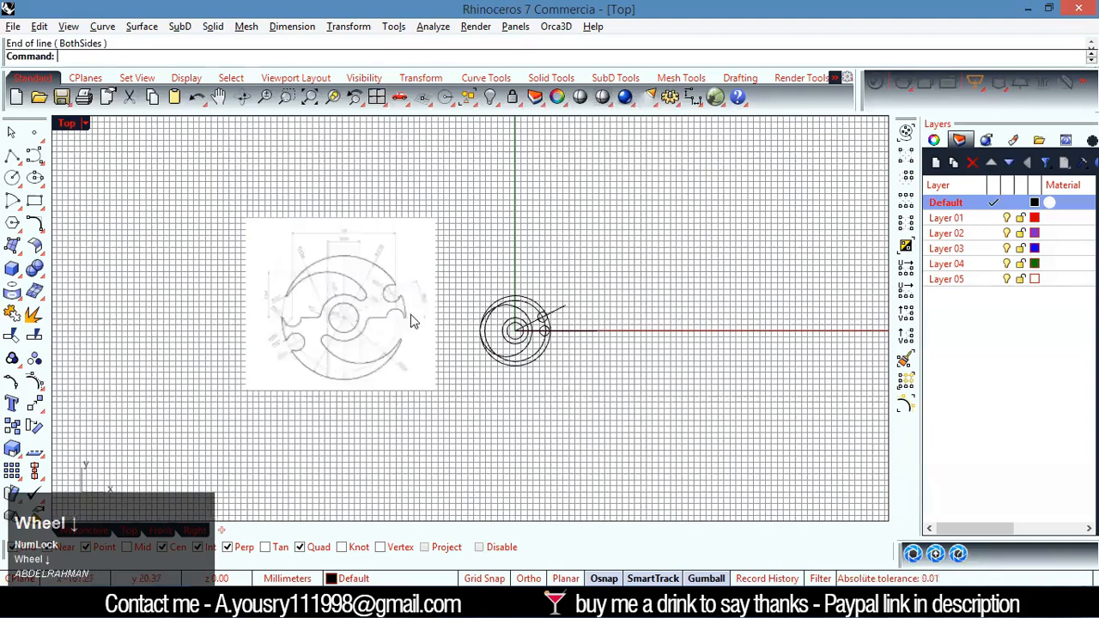
scroll(417, 318, "up", 2)
scroll(590, 343, "up", 3)
scroll(761, 311, "up", 5)
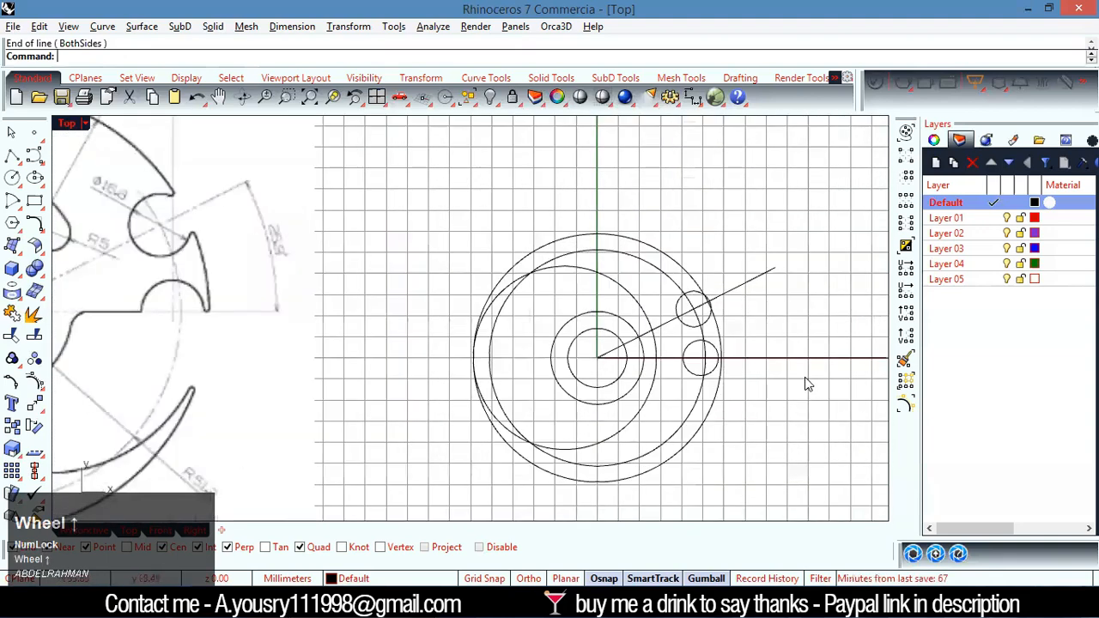
Trim the outer circle and the angled-line notch circle against each other to leave an open notch in the plate's edge
scroll(669, 327, "down", 5)
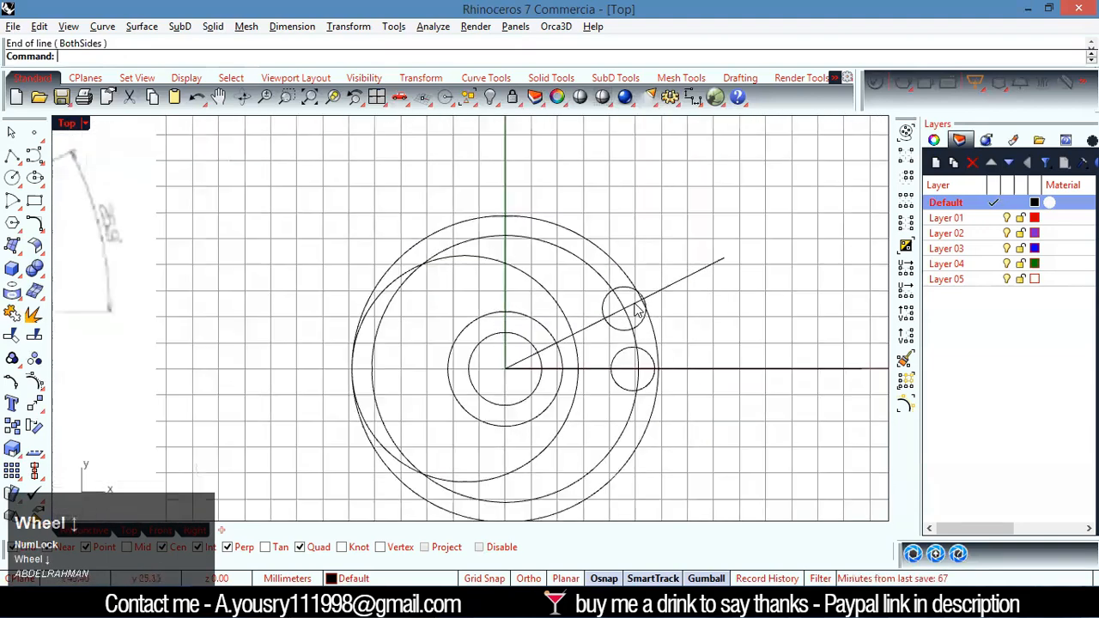
scroll(635, 296, "up", 4)
left_click_drag(648, 290, 606, 320)
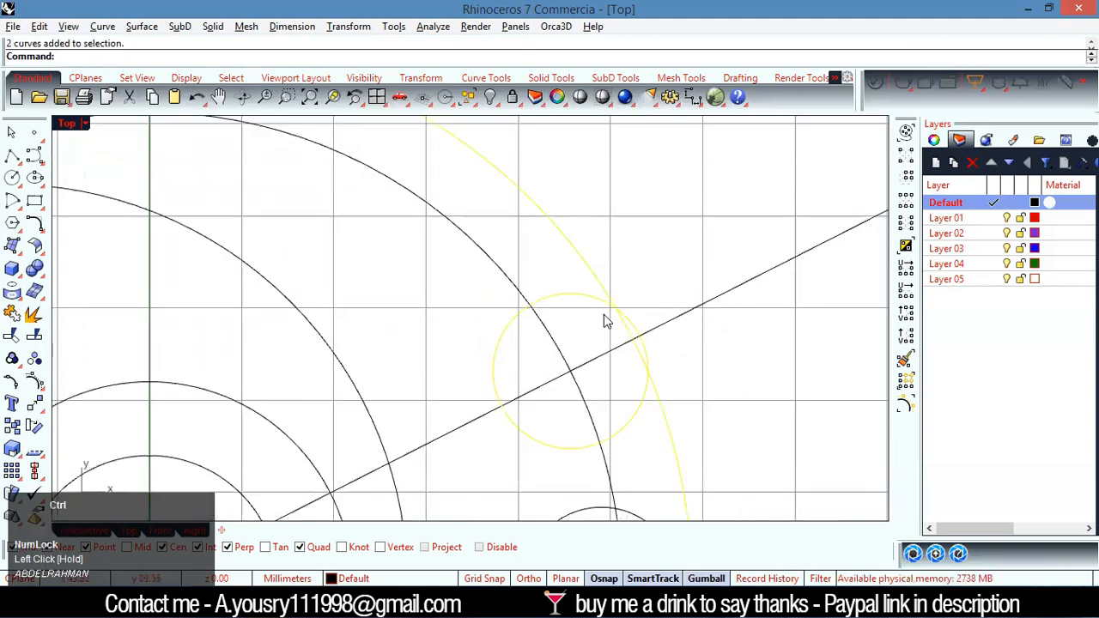
key("ctrl+t")
left_click(636, 329)
left_click(630, 328)
right_click(628, 331)
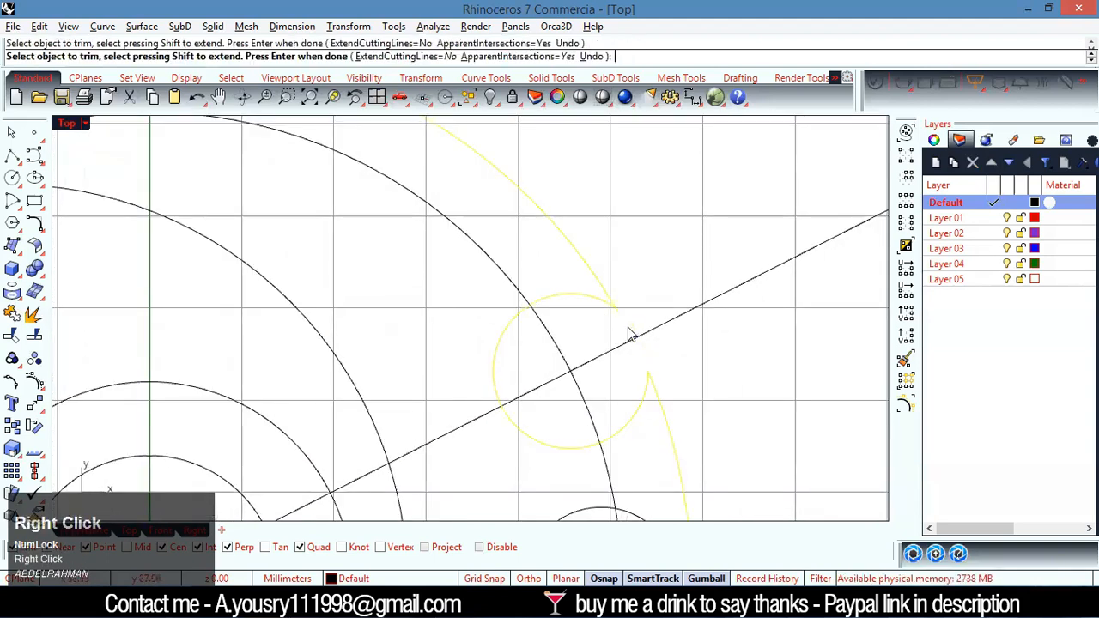
left_click(636, 317)
Trim the notch circle on the horizontal line to its upper half and remove the line segment inside it
scroll(635, 317, "down", 3)
scroll(651, 421, "down", 7)
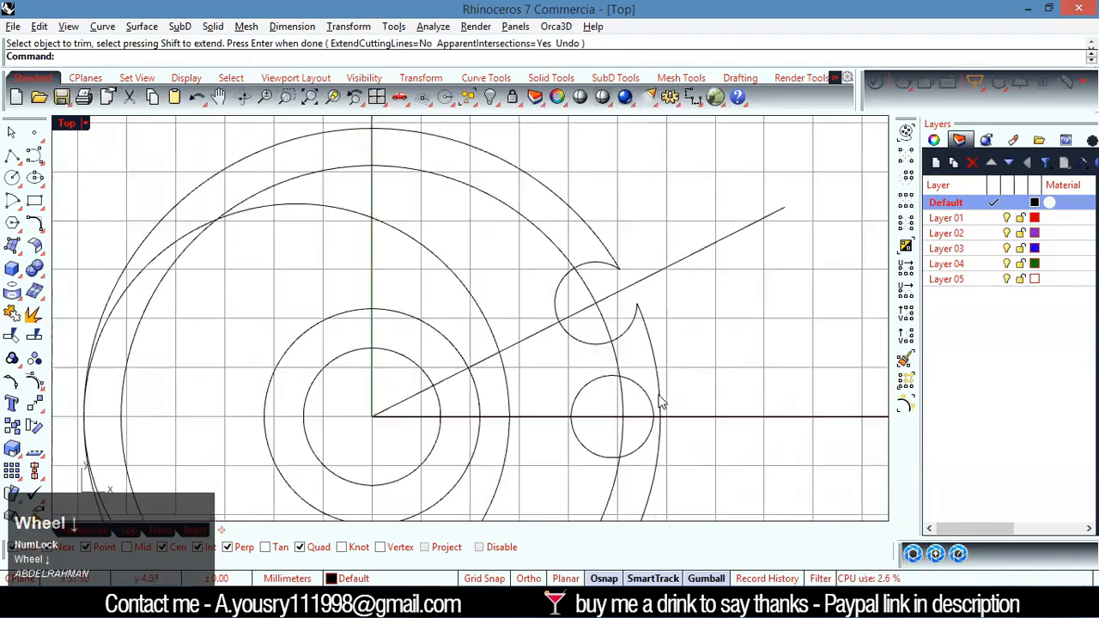
scroll(214, 350, "up", 8)
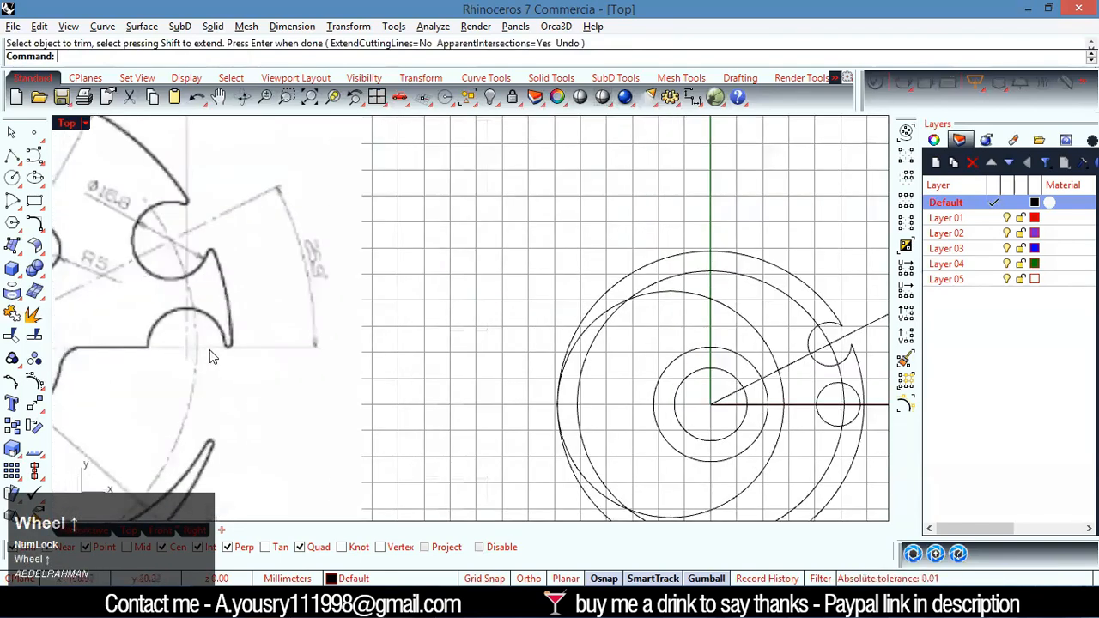
scroll(230, 349, "down", 6)
scroll(665, 408, "up", 5)
left_click(648, 368)
left_click(779, 322, "shift")
key("ctrl+t")
left_click(655, 364)
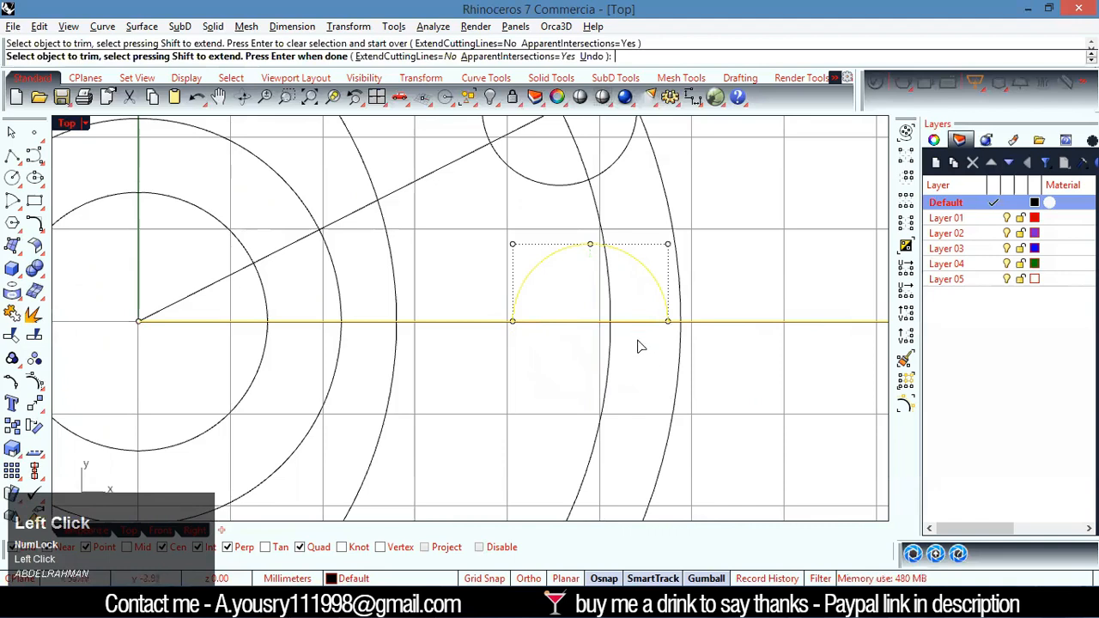
right_click(557, 362)
left_click(558, 362)
Trim off the part of the horizontal line that extends beyond the outer circle
left_click_drag(717, 301, 652, 332)
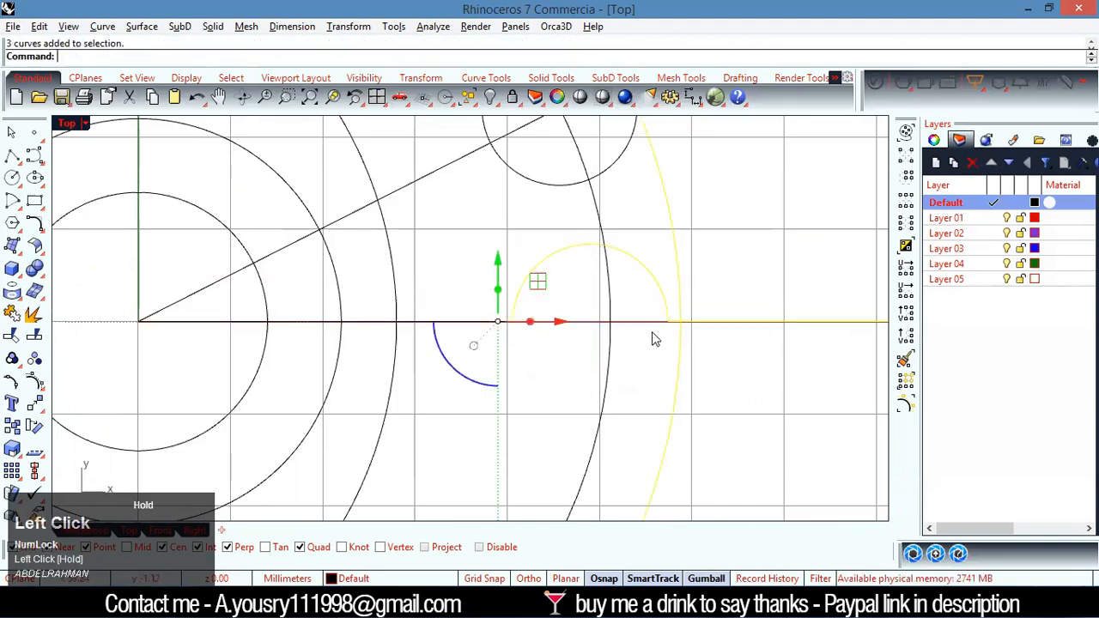
right_click(715, 353)
left_click(719, 323)
right_click(724, 346)
left_click(720, 348)
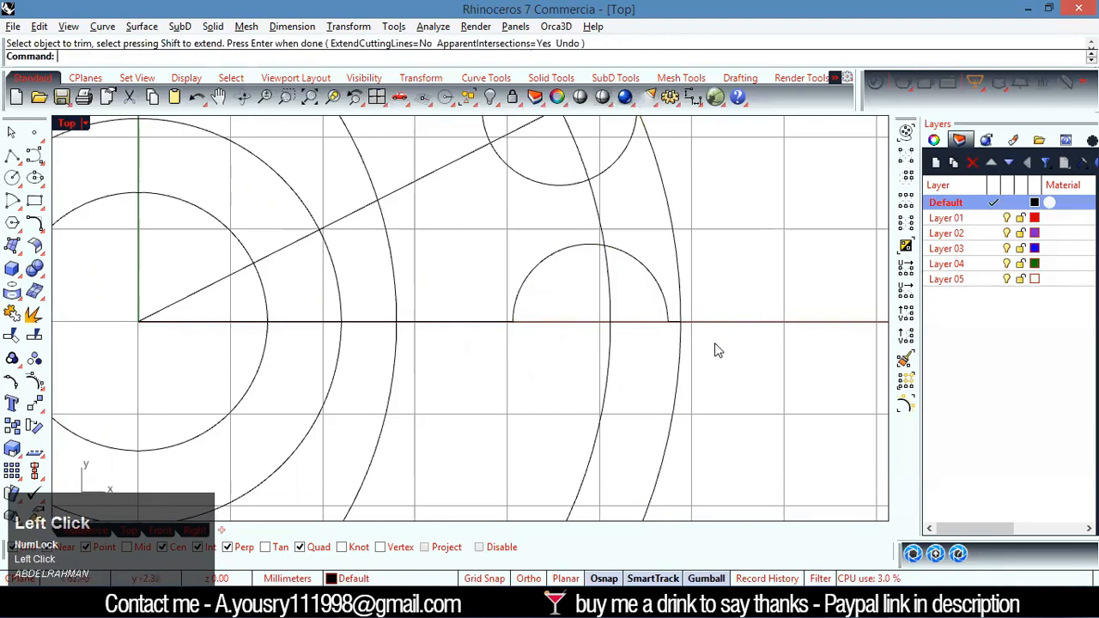
Start a trim with the outer circle and the offset 43.4 mm radius slot circle as mutual cutting objects
scroll(705, 344, "down", 2)
scroll(703, 345, "down", 2)
scroll(368, 335, "down", 3)
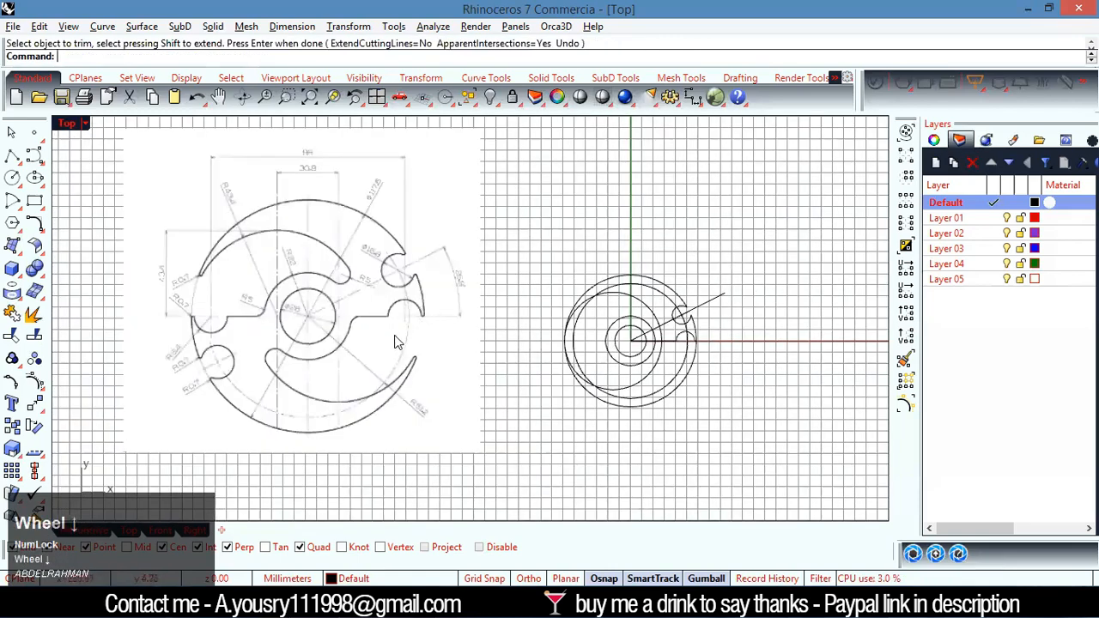
scroll(665, 374, "up", 5)
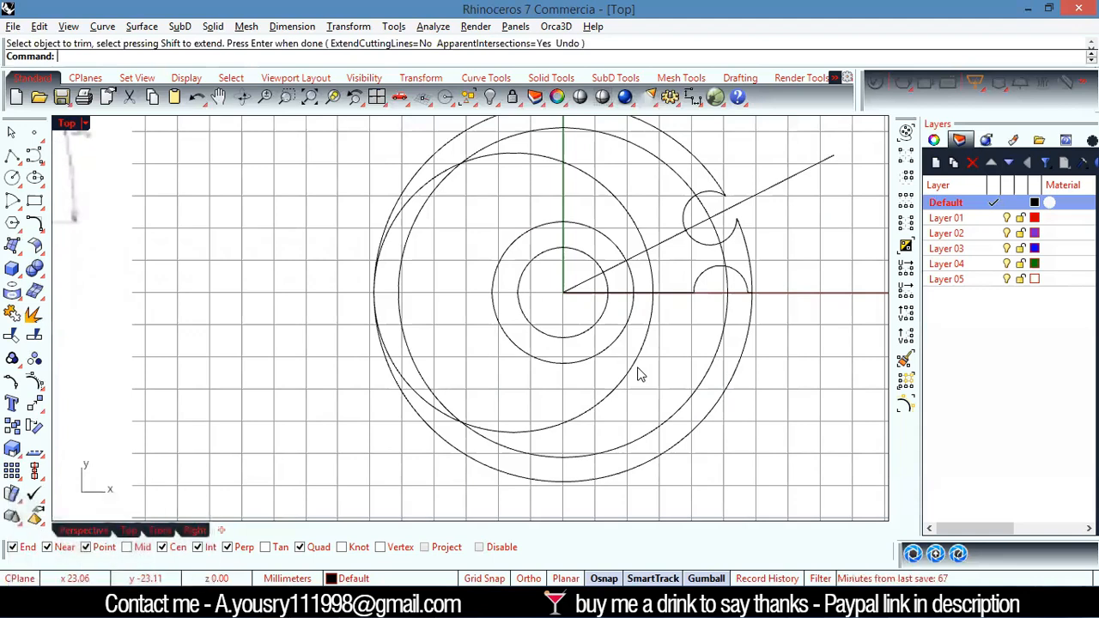
scroll(441, 257, "down", 2)
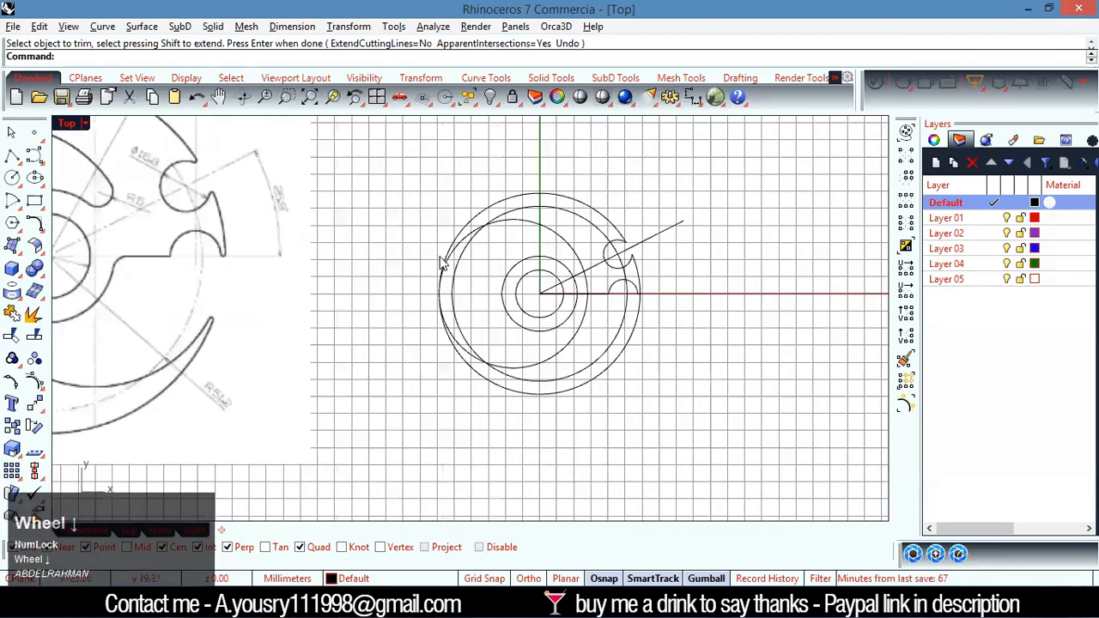
scroll(441, 258, "up", 5)
left_click_drag(471, 308, 420, 337)
right_click(418, 328)
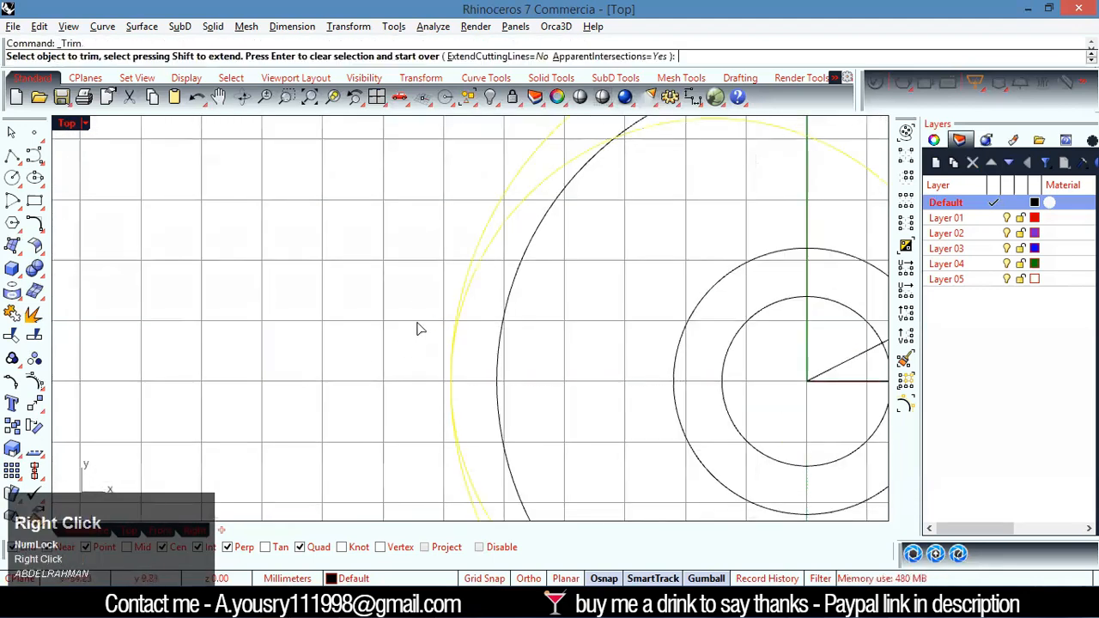
left_click(460, 447)
left_click(465, 493)
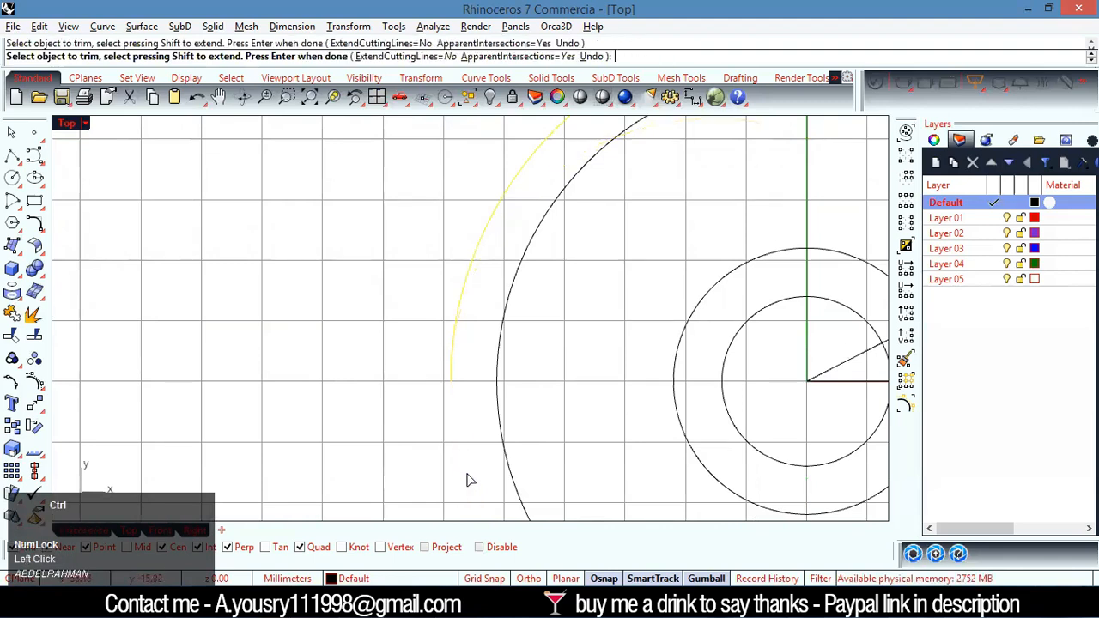
key("ctrl+z")
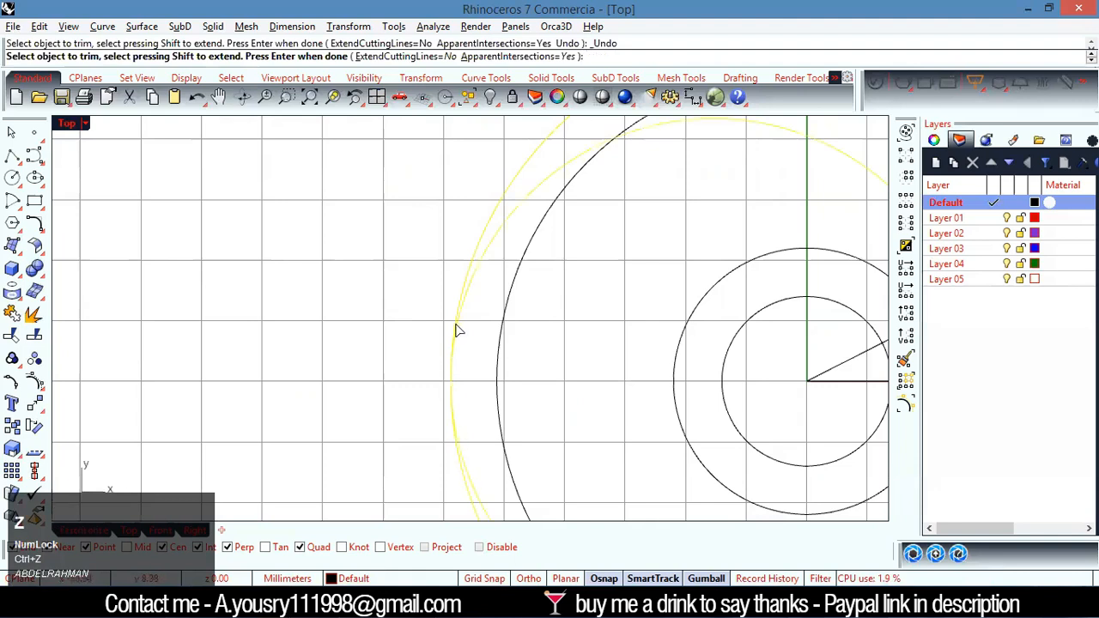
Trim away the slot circle's lower half below its tangent point with the outer circle, keeping the outer circle
scroll(456, 331, "down", 5)
scroll(428, 393, "down", 6)
scroll(443, 490, "up", 4)
left_click(461, 478)
left_click(467, 477)
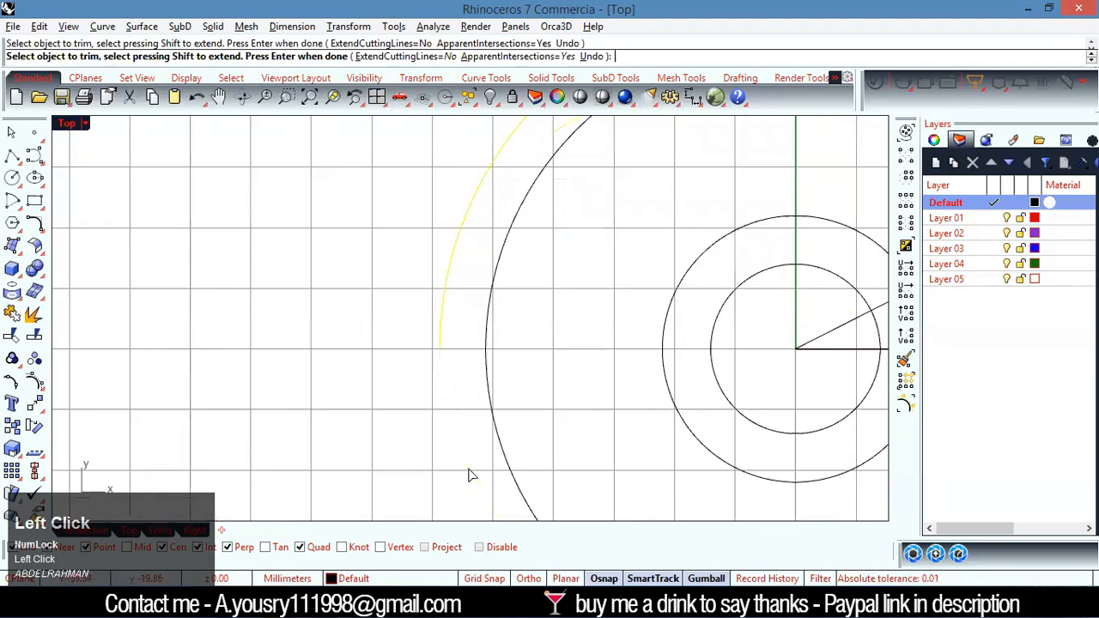
right_click(402, 450)
left_click(440, 346)
scroll(440, 346, "up", 6)
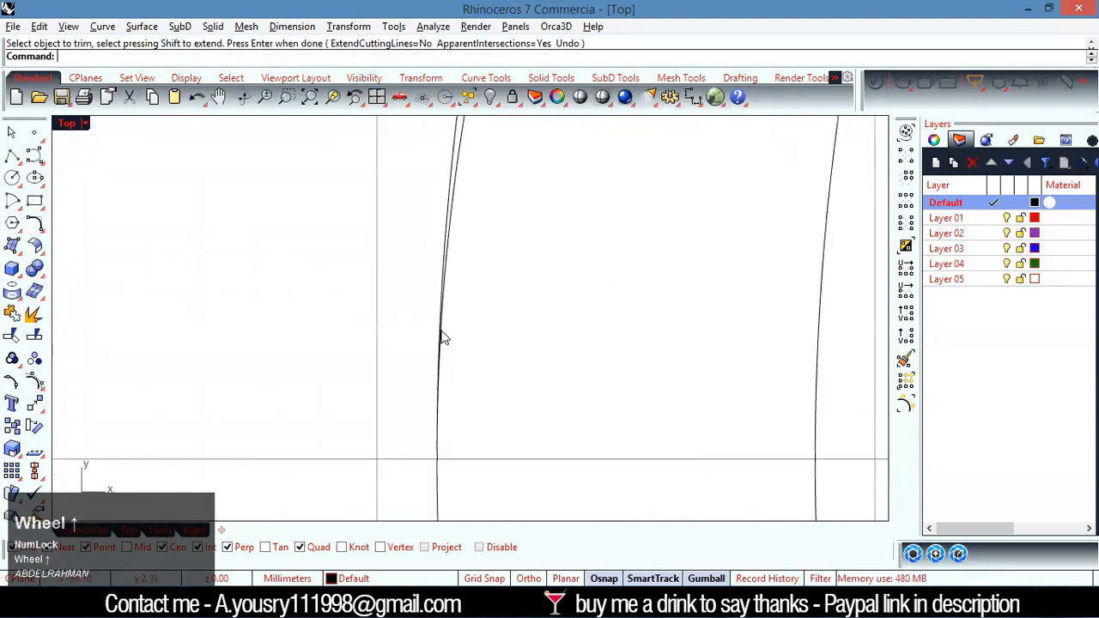
scroll(443, 339, "down", 10)
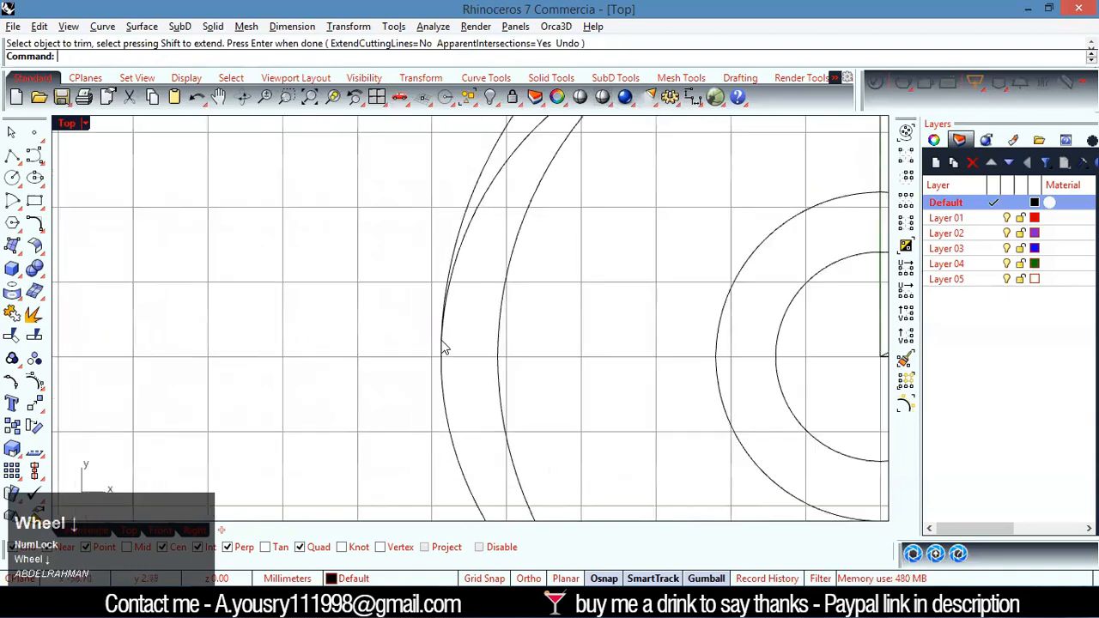
Draw a 0.7 mm radius circle tangent to both the outer circle and the slot arc inside their narrow left tip
scroll(266, 275, "down", 3)
scroll(244, 283, "up", 10)
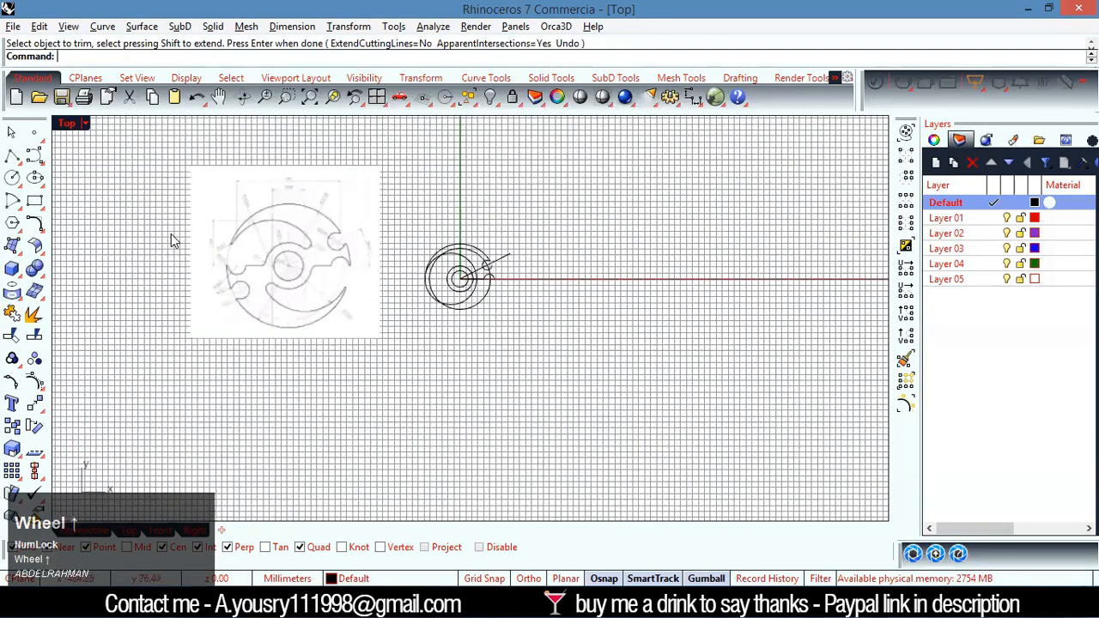
scroll(245, 286, "down", 10)
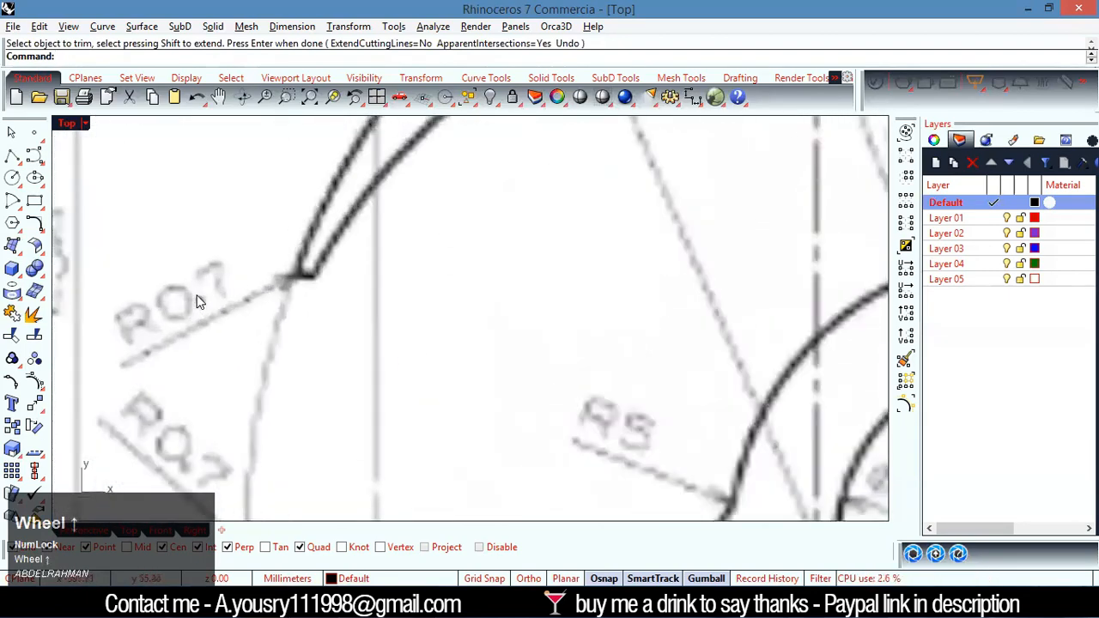
scroll(445, 319, "up", 10)
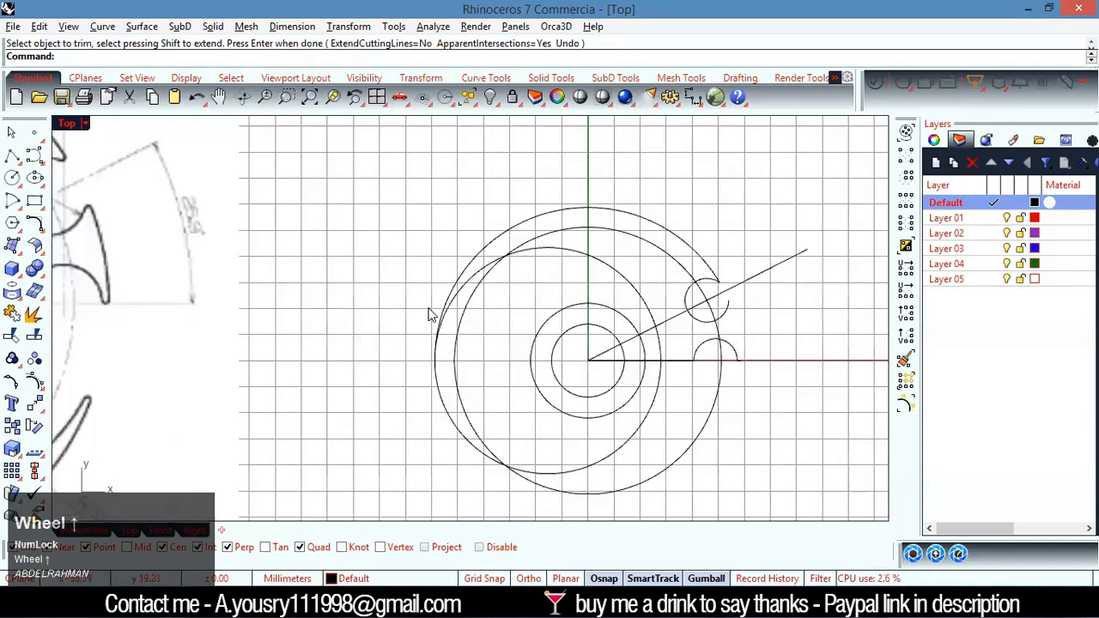
left_click(21, 184)
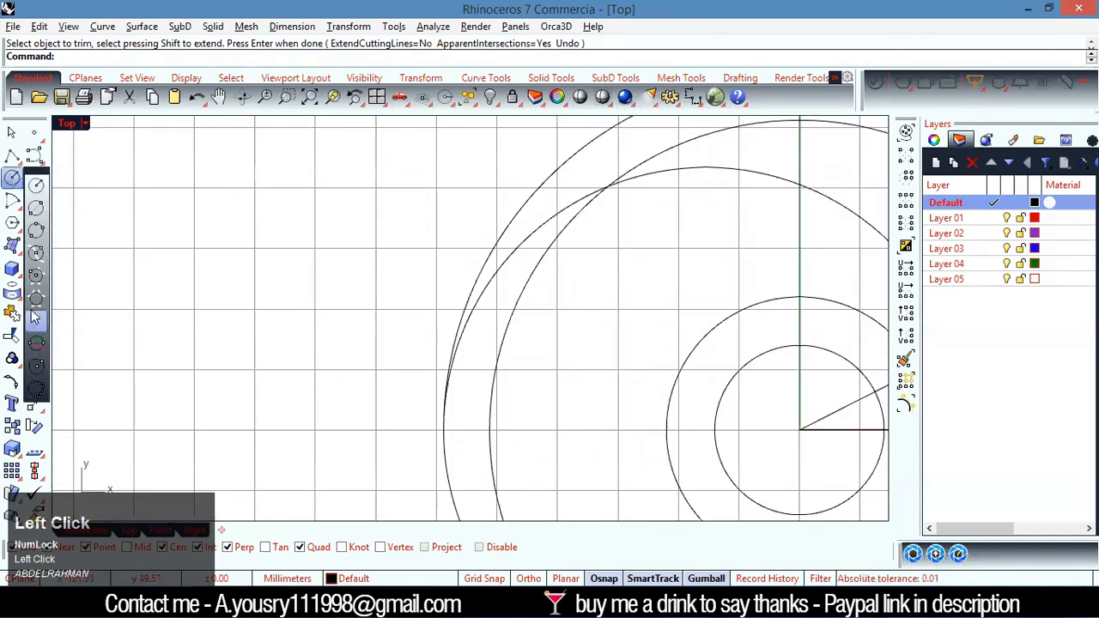
left_click(36, 279)
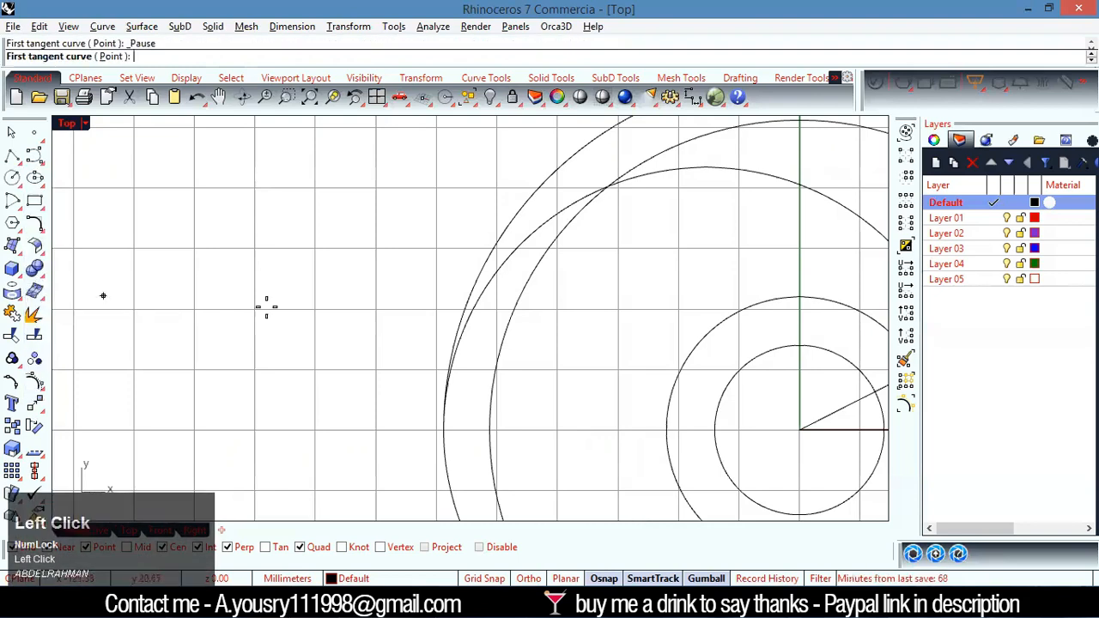
scroll(447, 309, "up", 2)
left_click(495, 304)
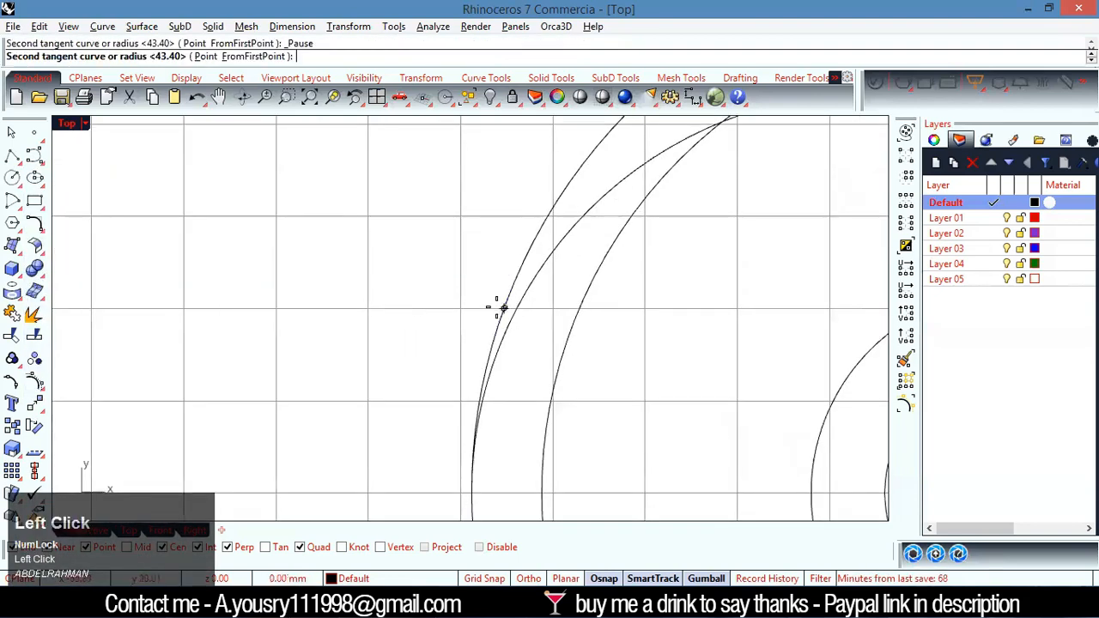
left_click(556, 243)
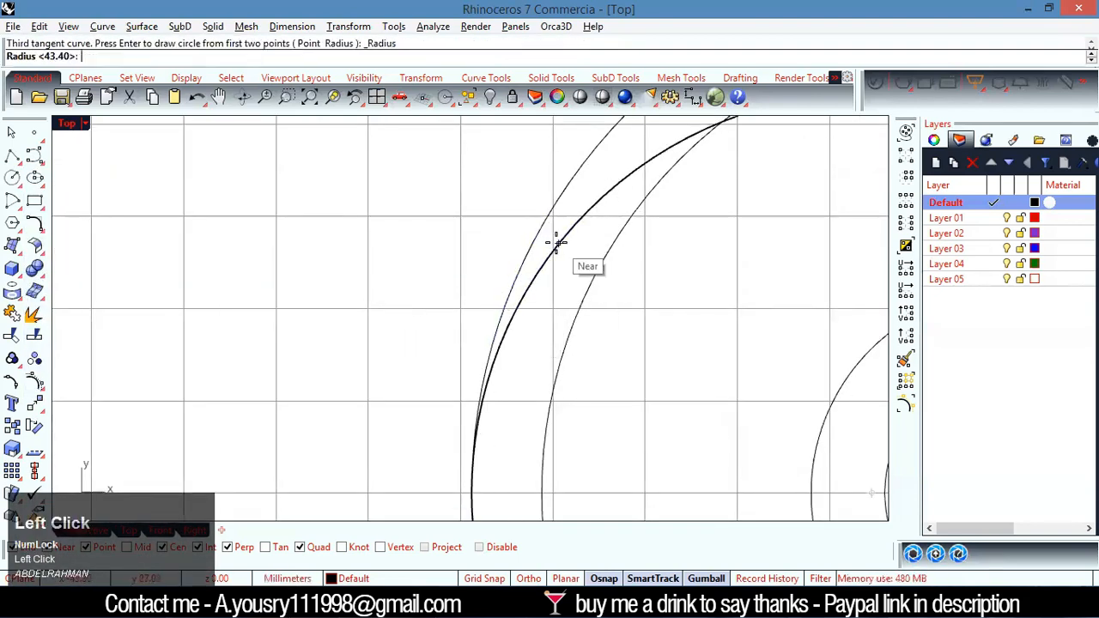
type("0.7")
key("Return")
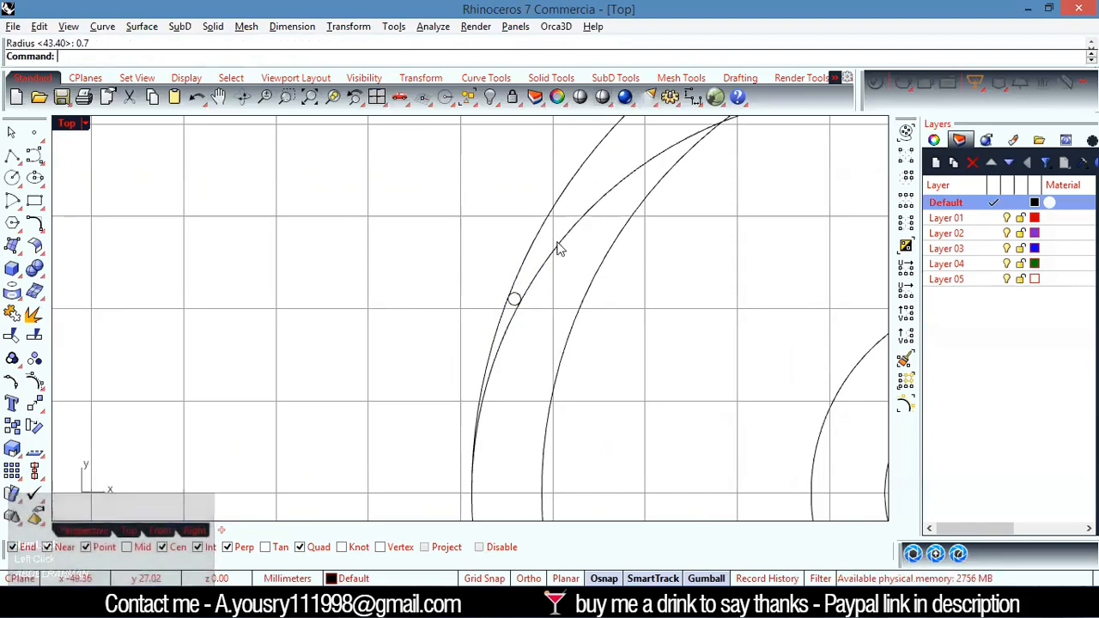
Trim the outer circle and slot arc below the 0.7 mm circle, plus the circle's upper side, leaving a rounded tip
scroll(550, 292, "up", 2)
left_click_drag(480, 329, 481, 329)
scroll(523, 300, "up", 3)
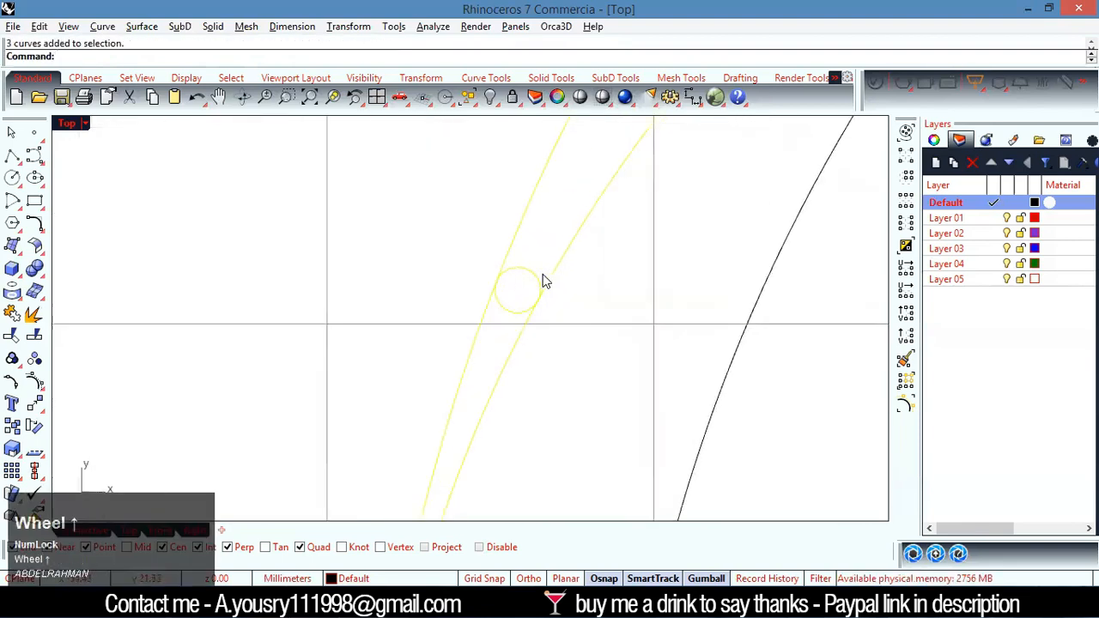
key("ctrl+t")
left_click_drag(539, 368, 352, 411)
left_click(515, 267)
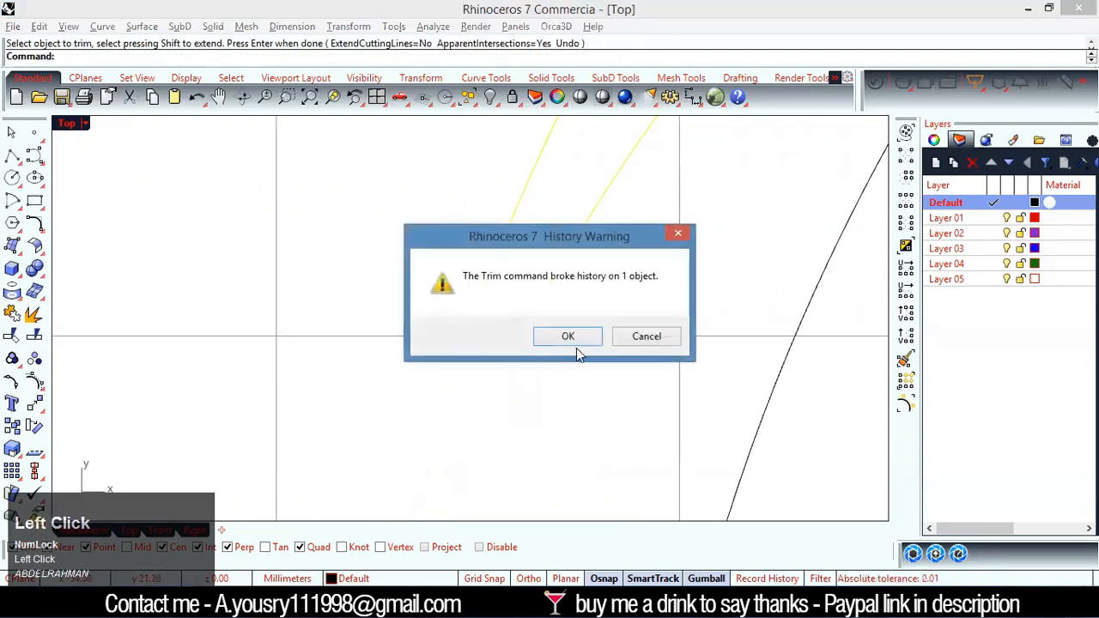
left_click(571, 334)
scroll(382, 361, "down", 3)
scroll(381, 359, "down", 3)
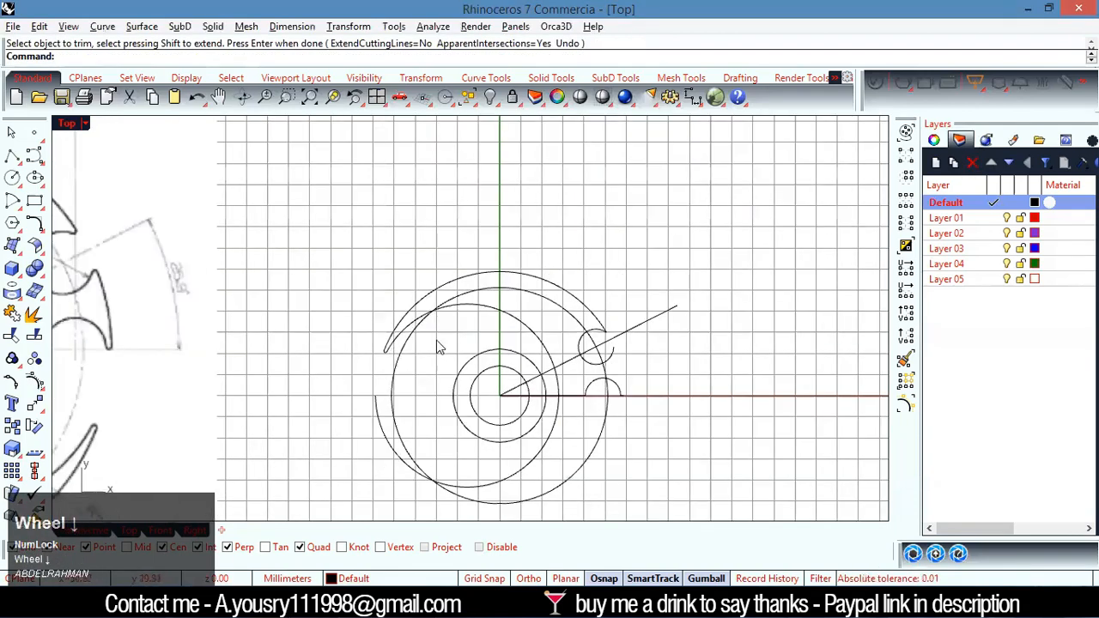
Examine the corners of the 16.8 mm notch and the adjacent outer edge in the reference drawing and compare them with the drawn curves
scroll(423, 352, "down", 2)
scroll(172, 284, "up", 3)
scroll(361, 322, "up", 2)
scroll(421, 326, "down", 4)
scroll(429, 361, "up", 6)
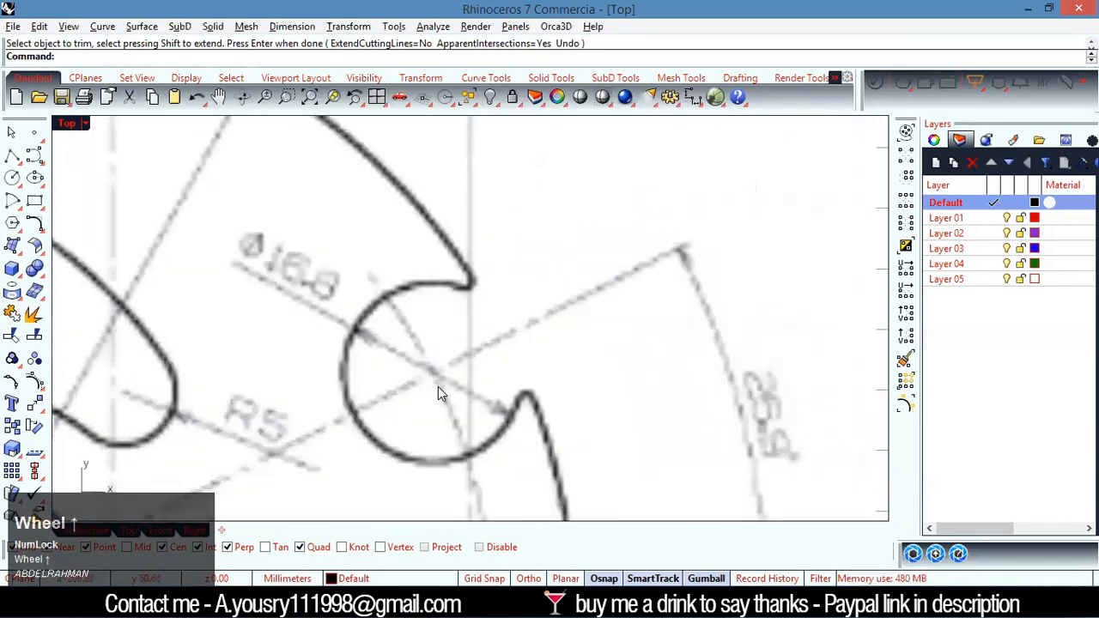
scroll(524, 428, "up", 1)
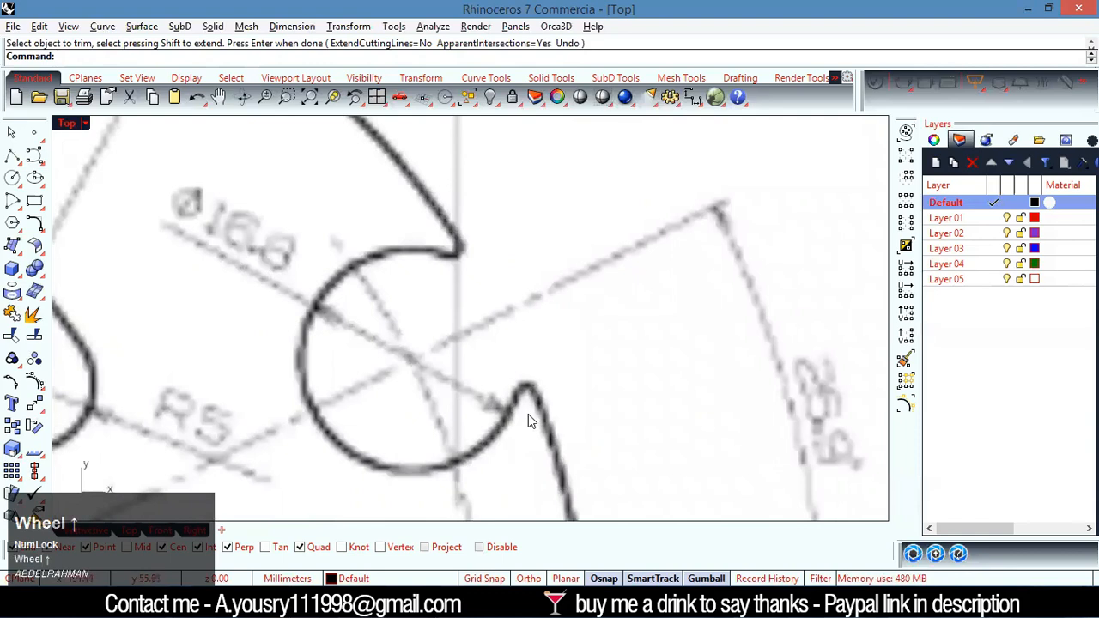
scroll(449, 306, "down", 3)
scroll(359, 326, "down", 2)
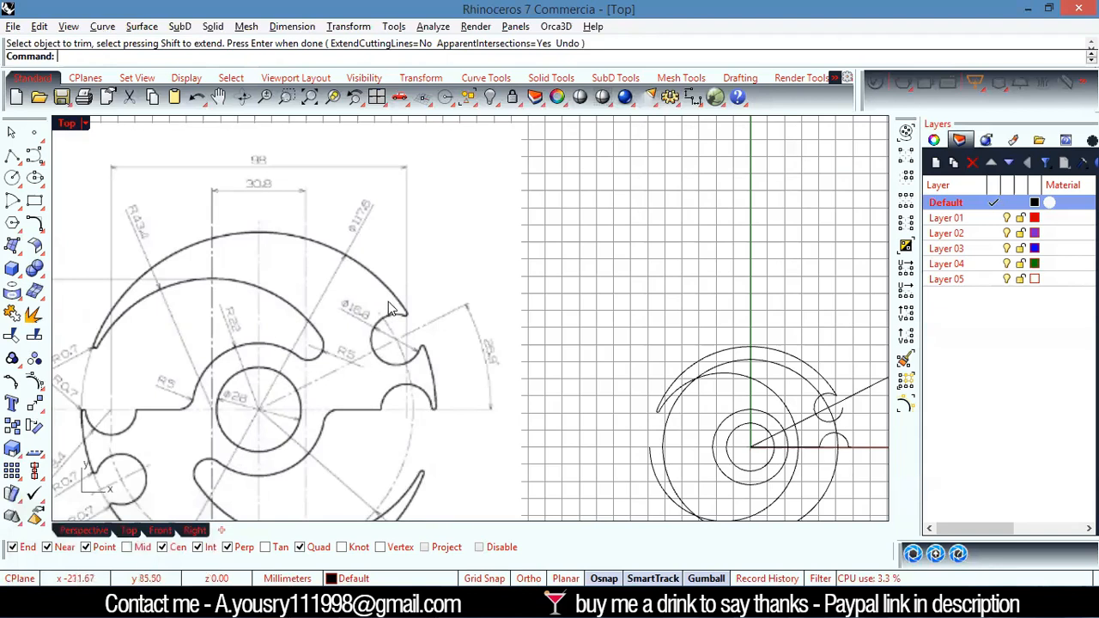
scroll(388, 308, "up", 1)
scroll(388, 307, "down", 1)
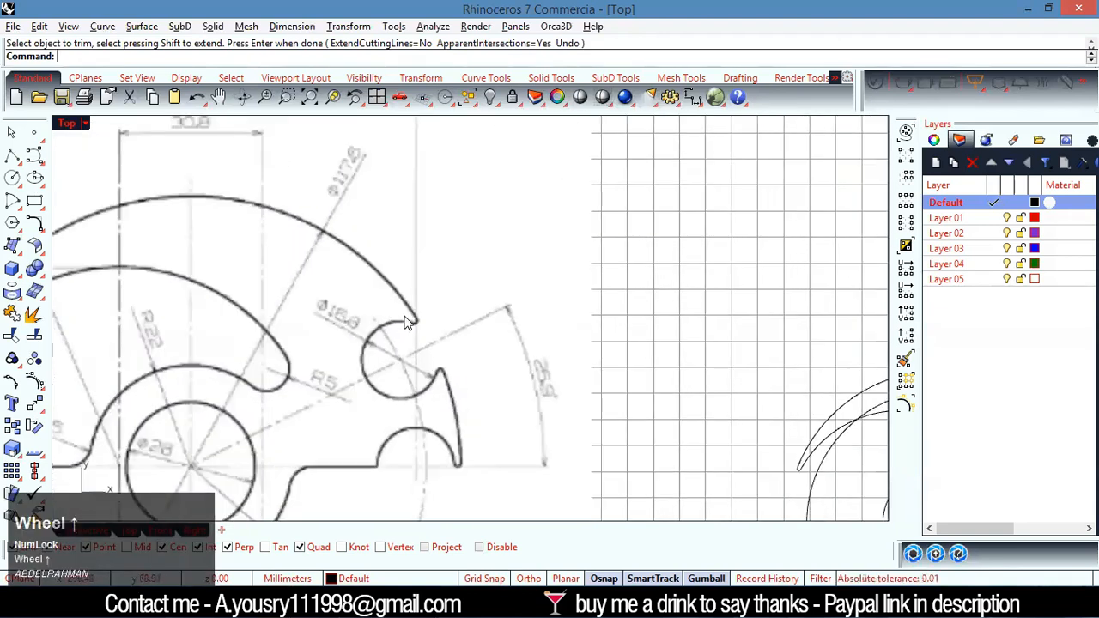
scroll(422, 323, "down", 1)
scroll(541, 356, "up", 2)
scroll(733, 378, "up", 3)
left_click(706, 306)
scroll(713, 386, "down", 3)
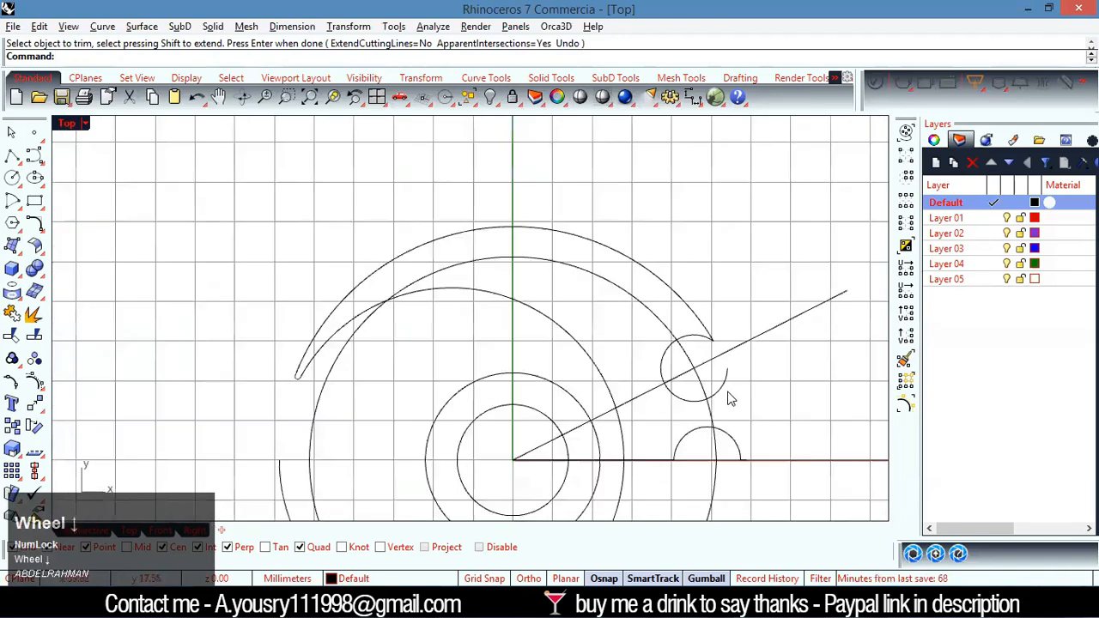
scroll(729, 403, "up", 3)
scroll(732, 400, "down", 3)
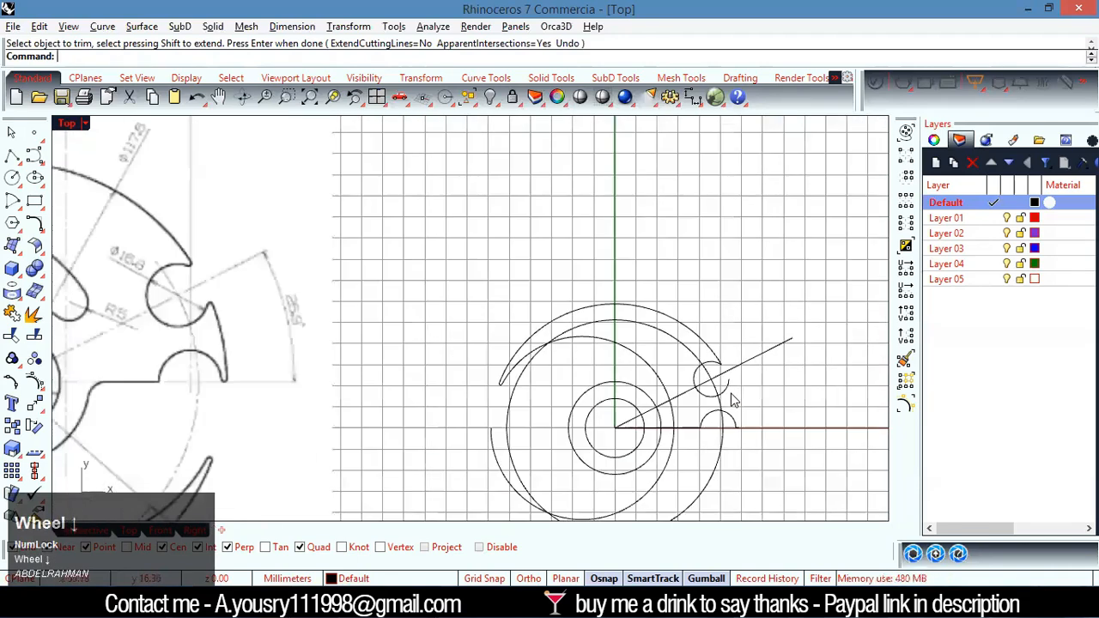
scroll(743, 399, "up", 3)
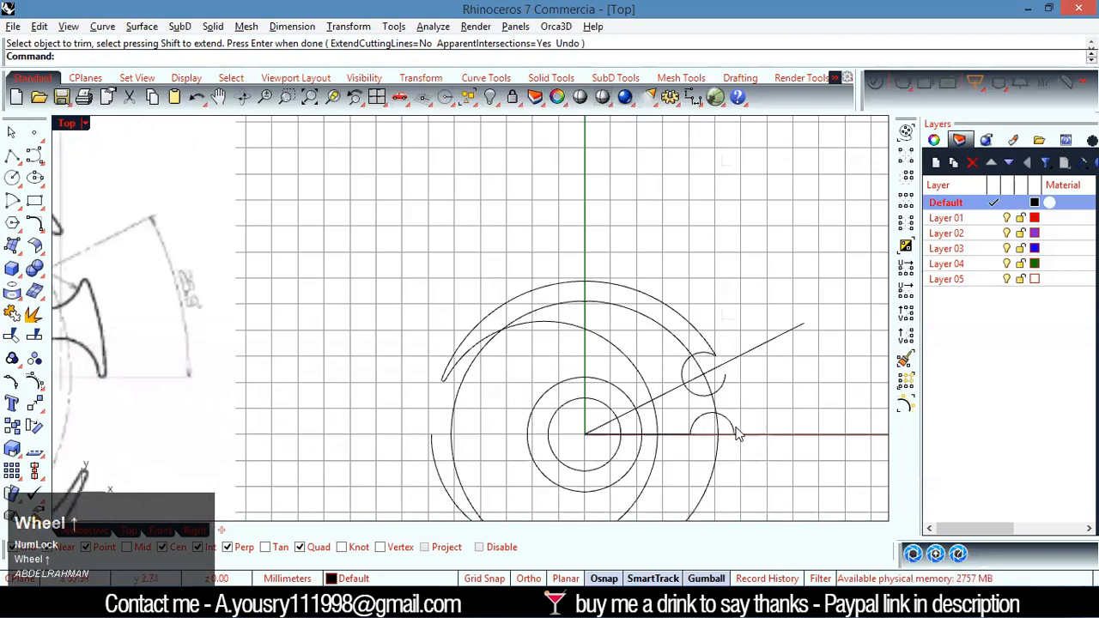
scroll(741, 425, "up", 3)
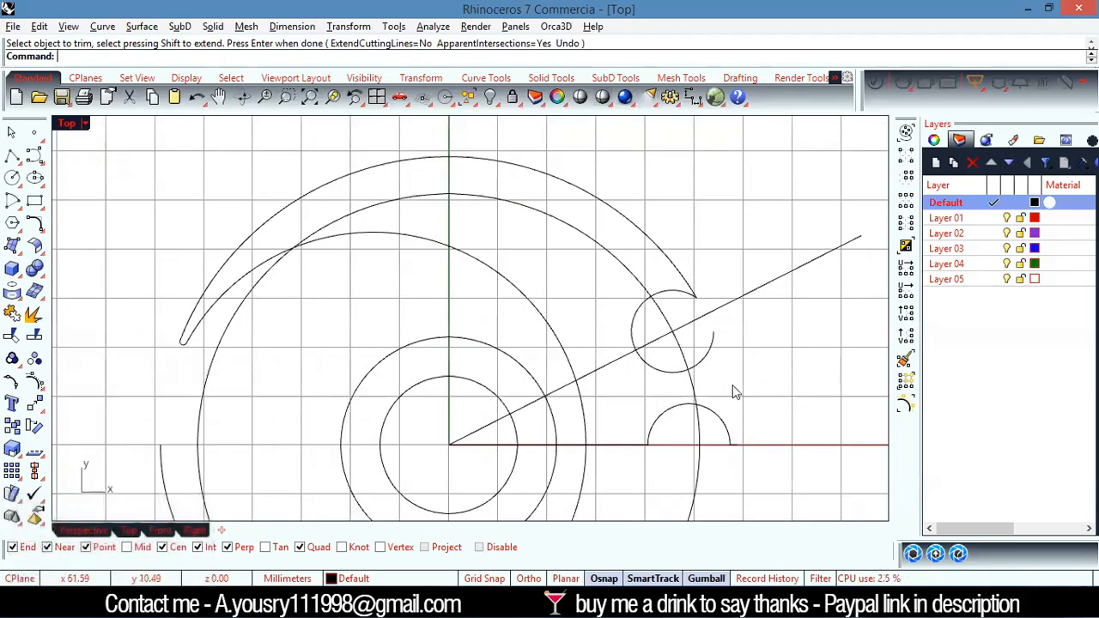
Extend the outer arc from the angled notch down to the short horizontal segment beside the lower notch
scroll(734, 392, "down", 2)
scroll(718, 362, "up", 5)
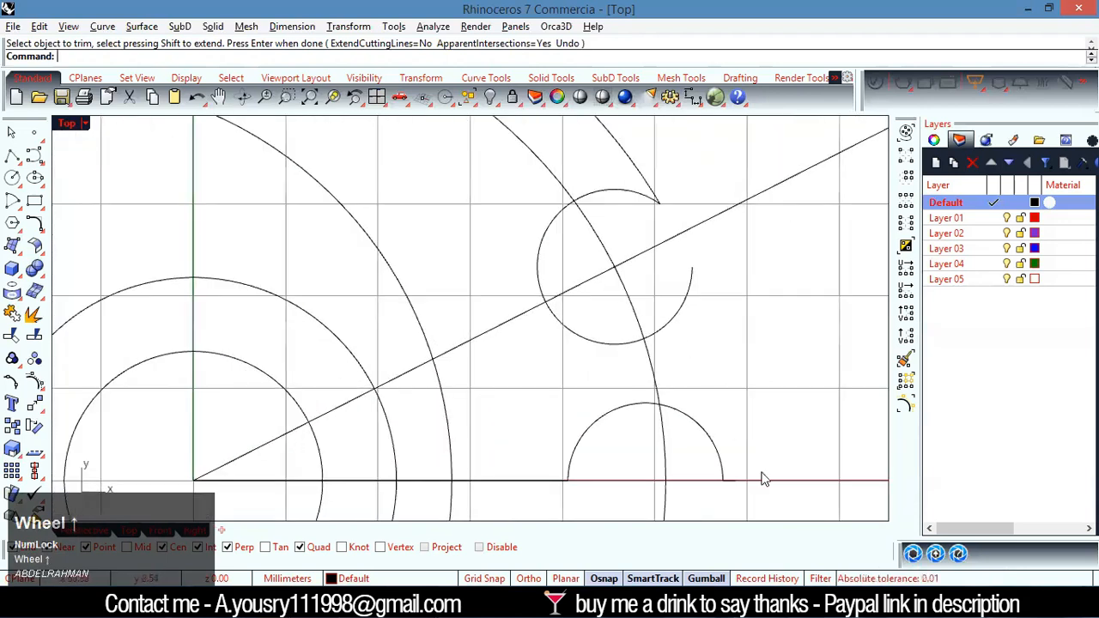
left_click(763, 480)
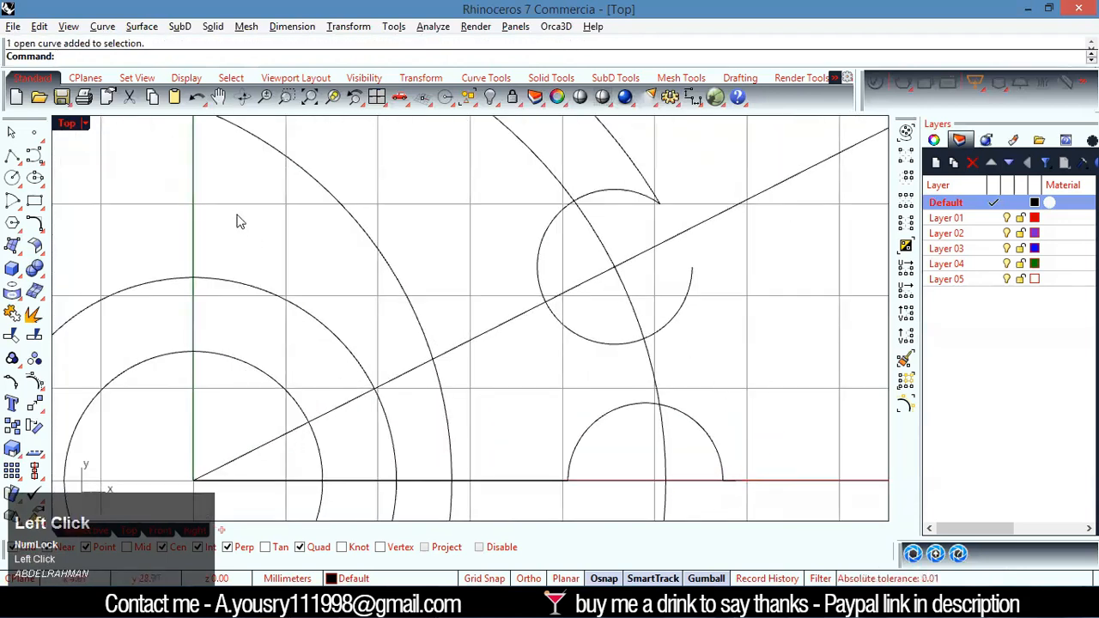
left_click(735, 482)
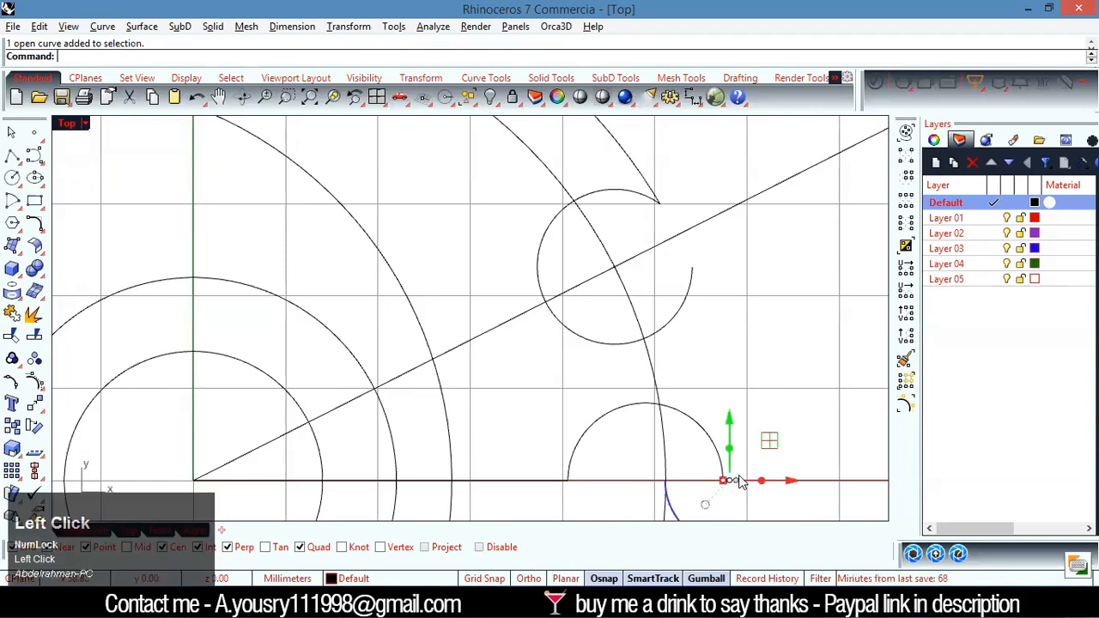
type("Ex")
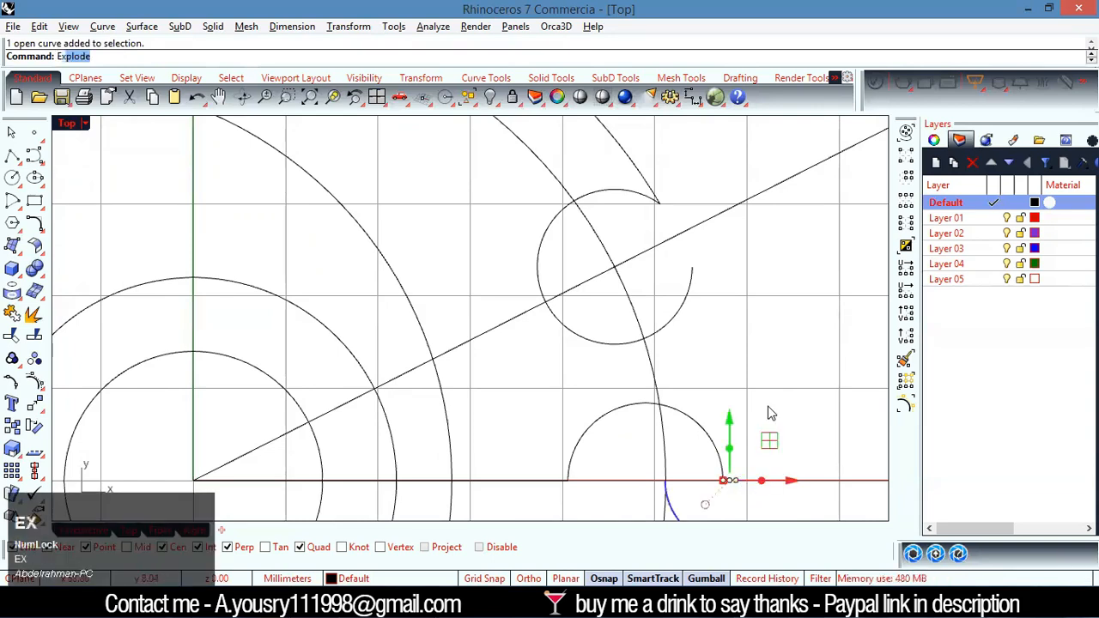
type("tend")
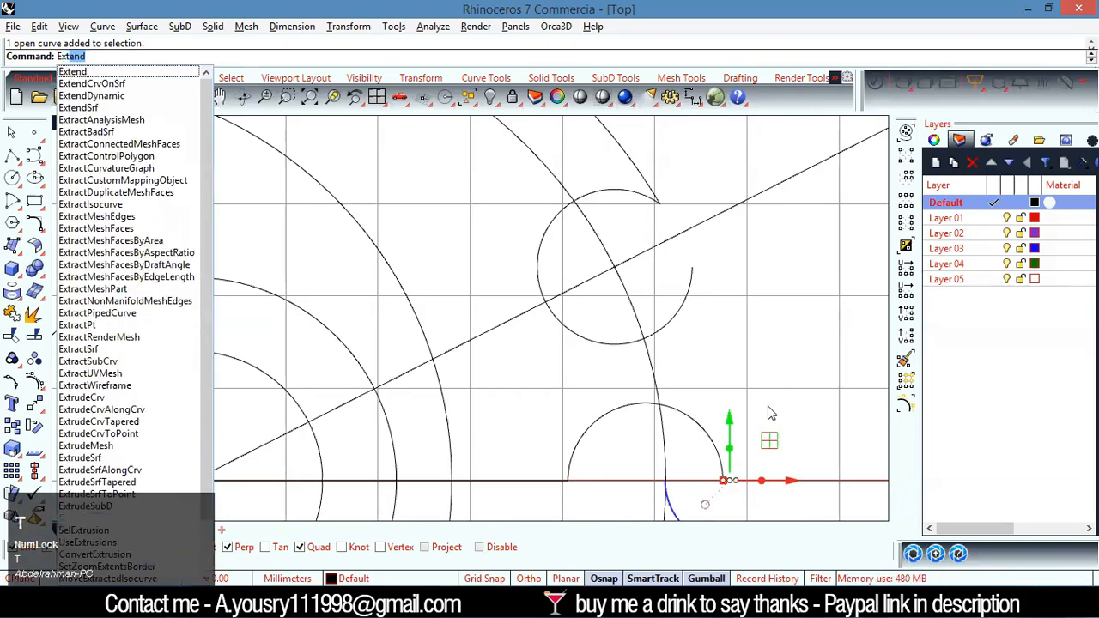
key("Return")
left_click(635, 171)
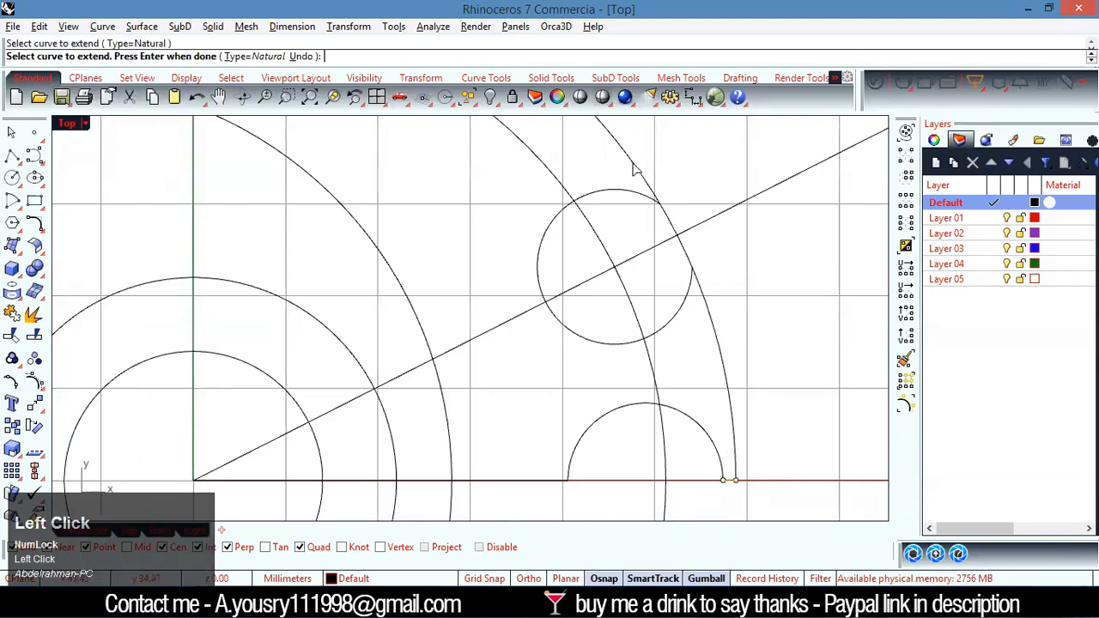
right_click(784, 431)
left_click(775, 434)
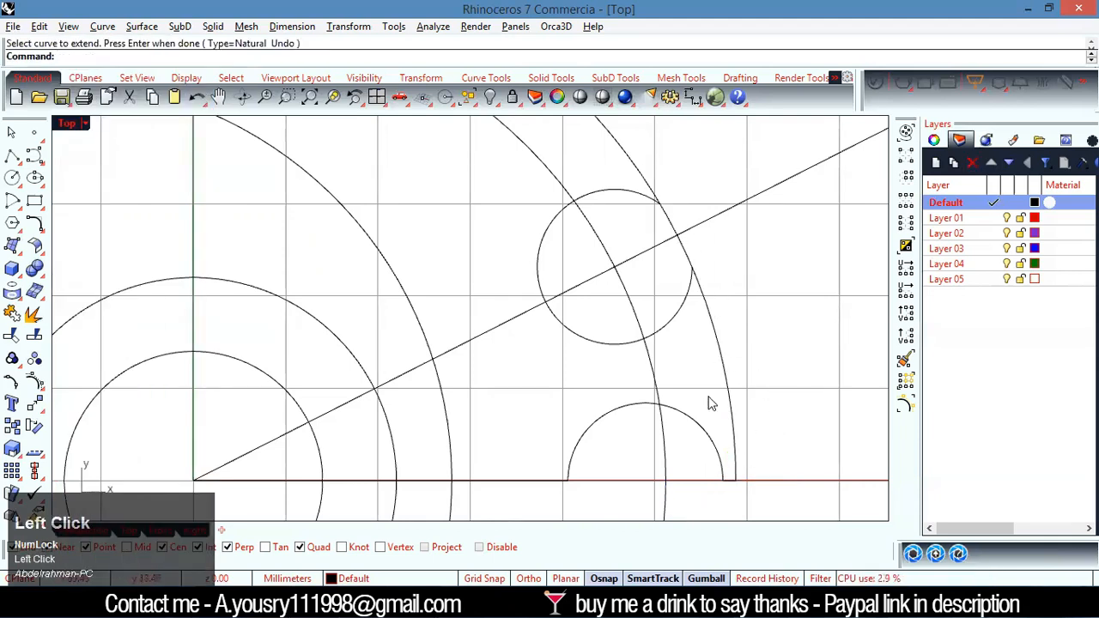
Trim away the outer arc across the angled notch's opening, using the outer arc and the notch circle as cutting objects
scroll(735, 404, "down", 5)
scroll(771, 359, "up", 7)
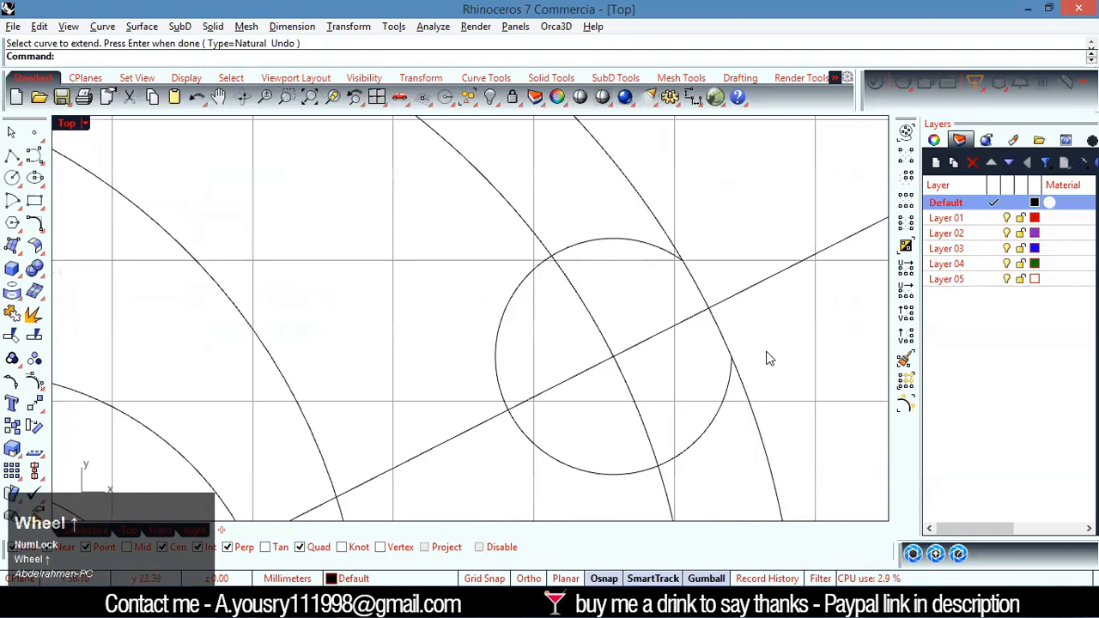
left_click_drag(769, 359, 723, 375)
key("ctrl+t")
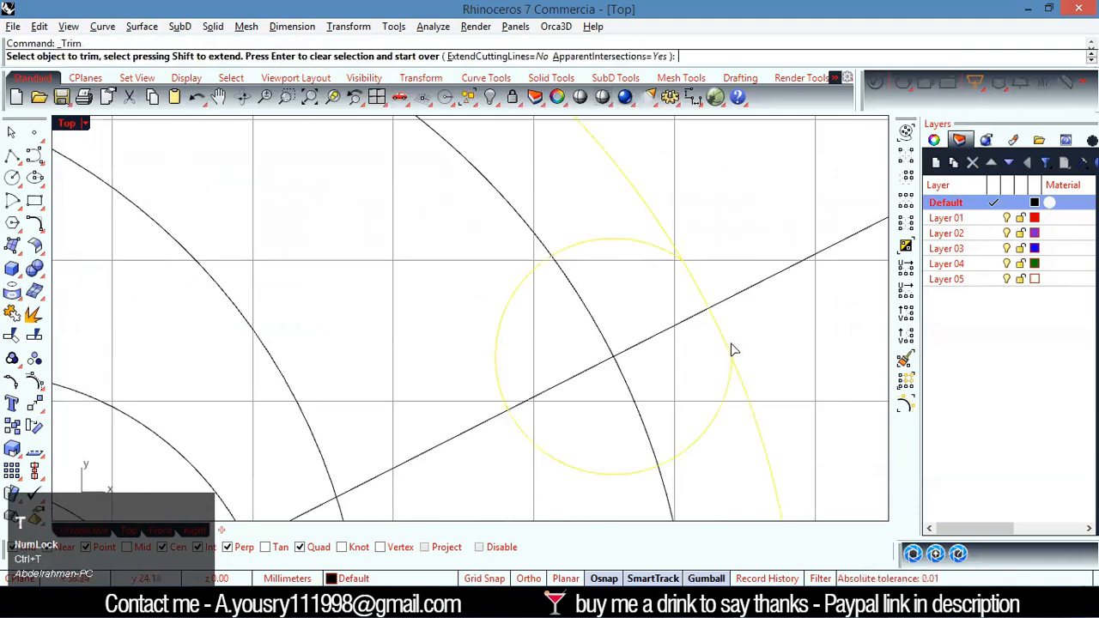
left_click(732, 350)
right_click(729, 344)
left_click(768, 335)
scroll(768, 335, "down", 3)
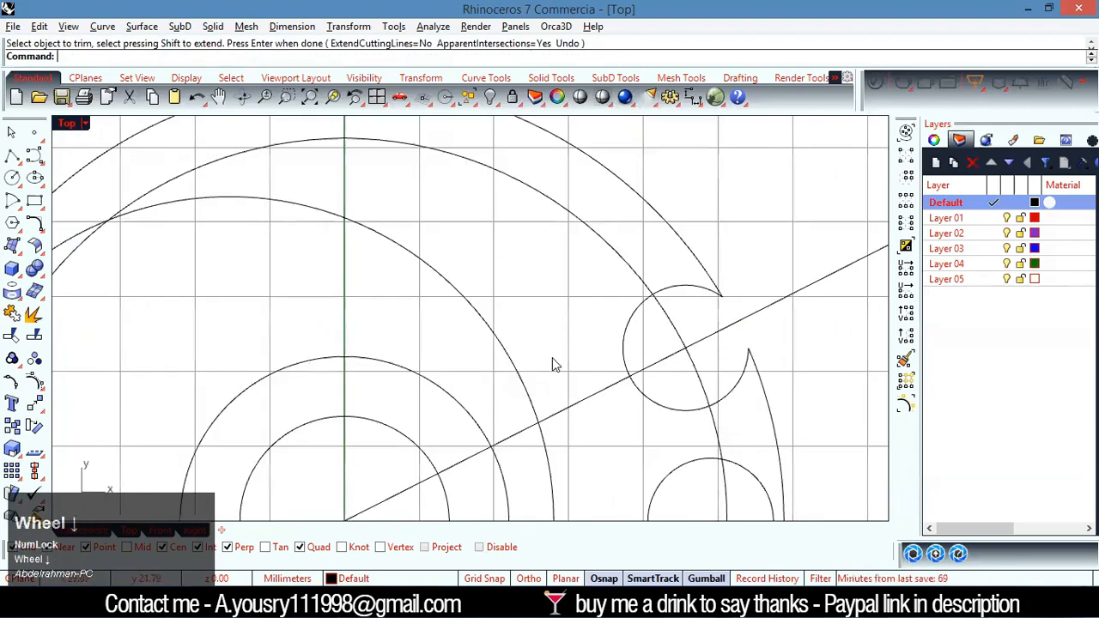
Turn off Center snapping and draw a 0.7 mm radius circle tangent to the outer arc and notch circle at the notch's upper tip
left_click(18, 182)
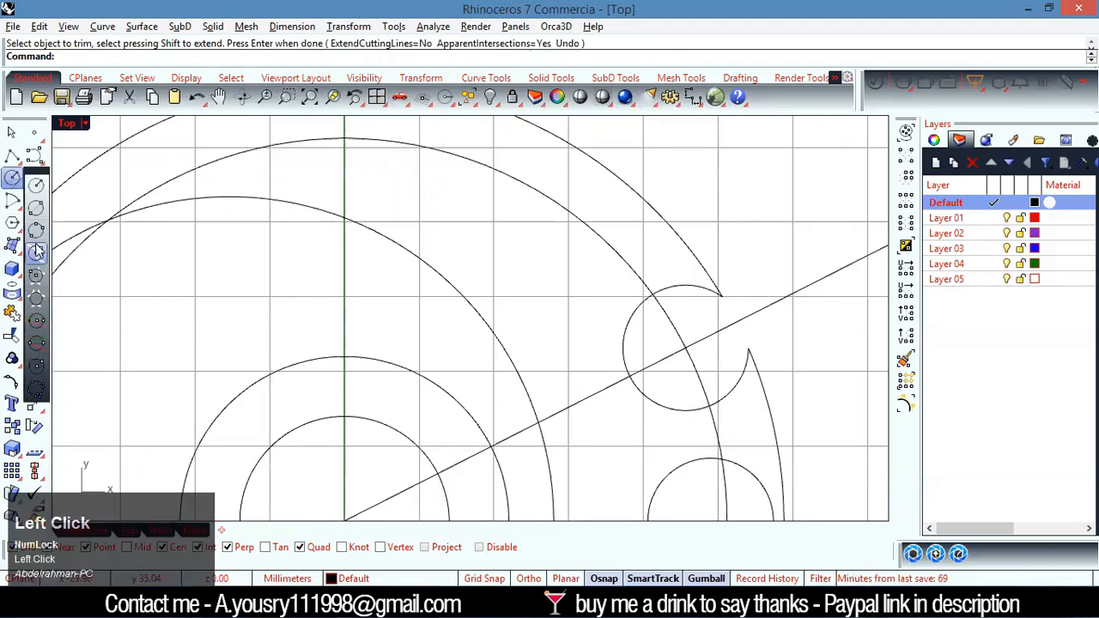
left_click(38, 293)
scroll(609, 260, "up", 6)
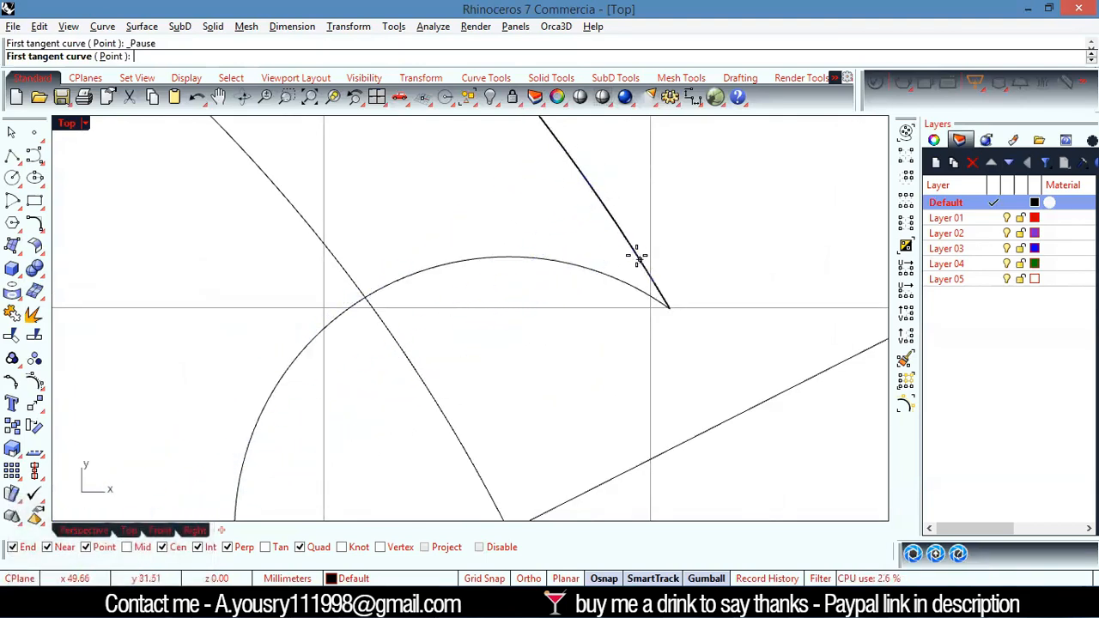
left_click(178, 556)
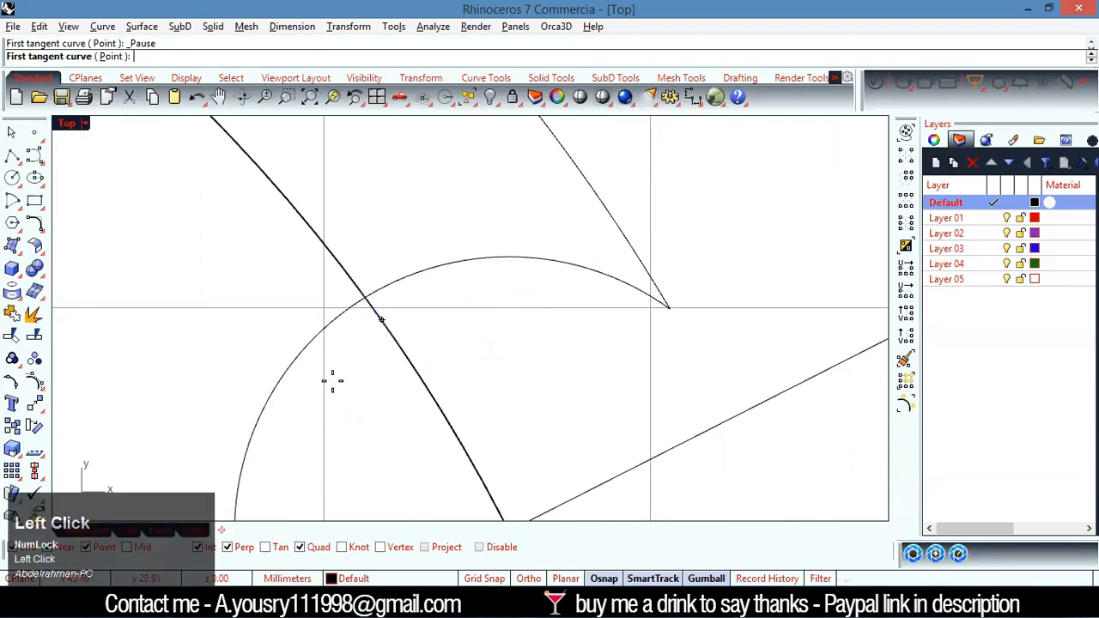
left_click(569, 152)
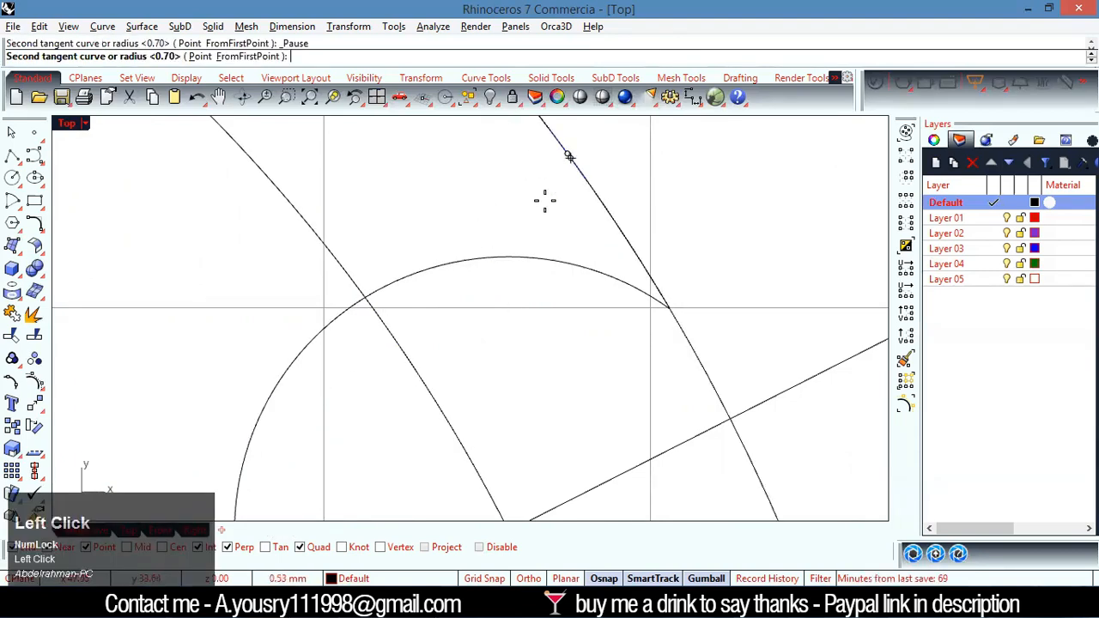
left_click(537, 258)
right_click(536, 262)
Draw a circle of about 1.51 mm radius tangent to the angled notch circle and outer arc at the notch's lower tip
scroll(617, 420, "down", 10)
scroll(618, 417, "up", 5)
right_click(601, 375)
left_click(596, 373)
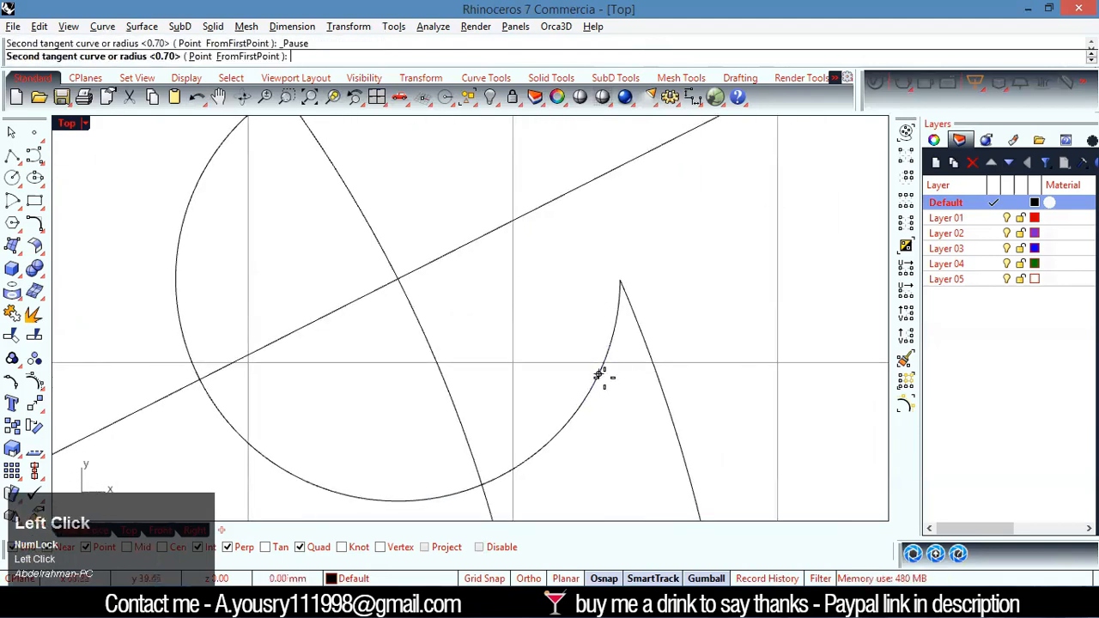
left_click(661, 386)
scroll(635, 345, "down", 3)
scroll(644, 359, "up", 2)
scroll(643, 355, "down", 8)
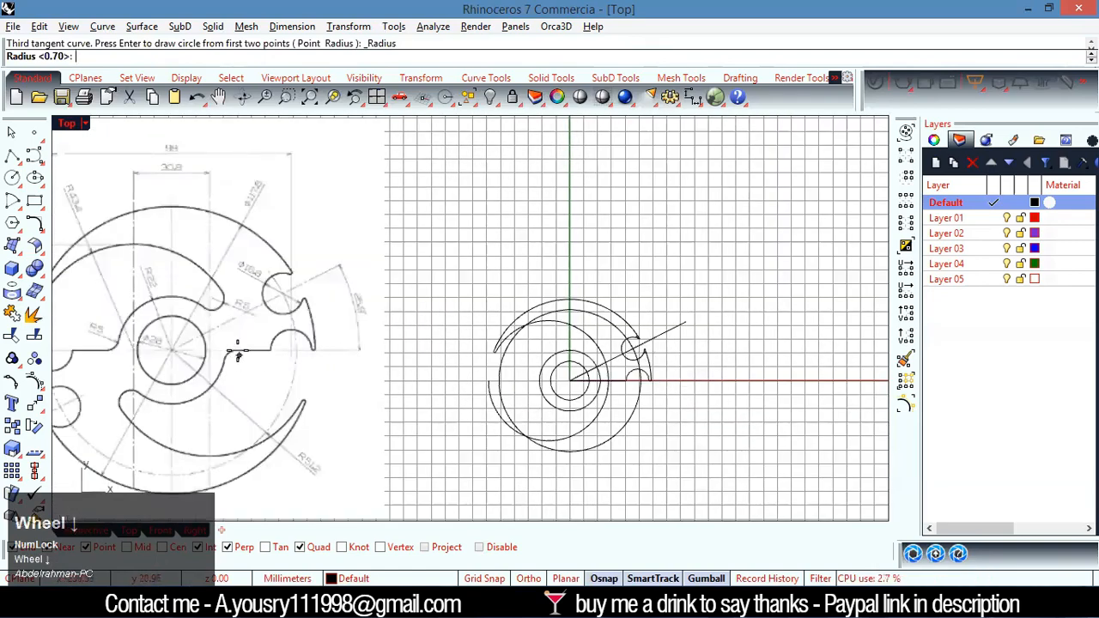
scroll(301, 356, "up", 6)
scroll(658, 441, "down", 6)
scroll(663, 420, "up", 3)
scroll(527, 314, "up", 5)
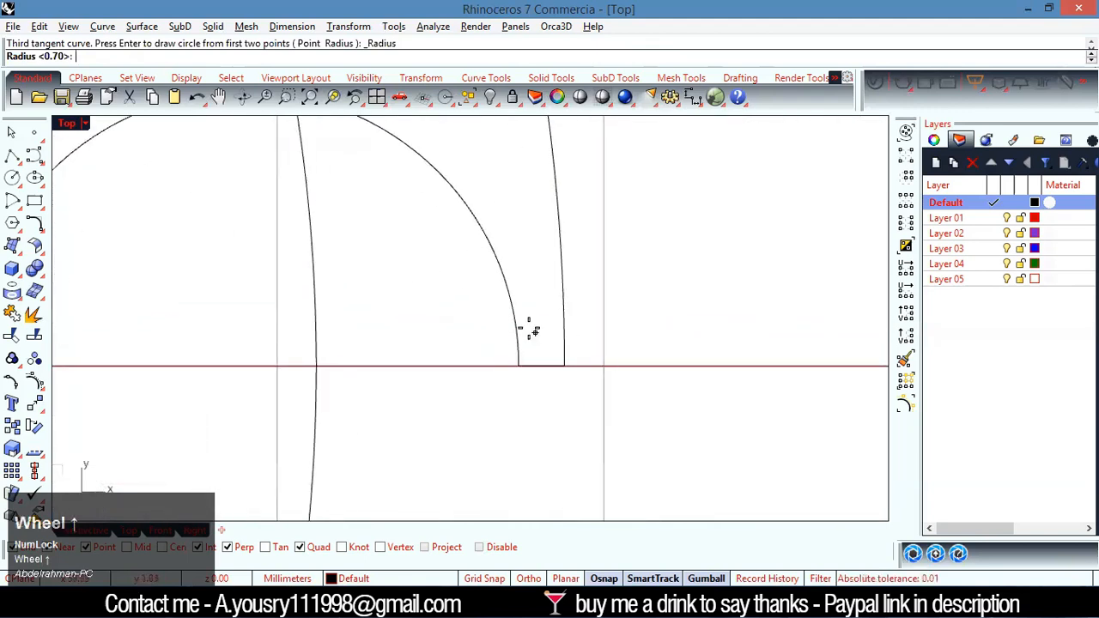
left_click(514, 316)
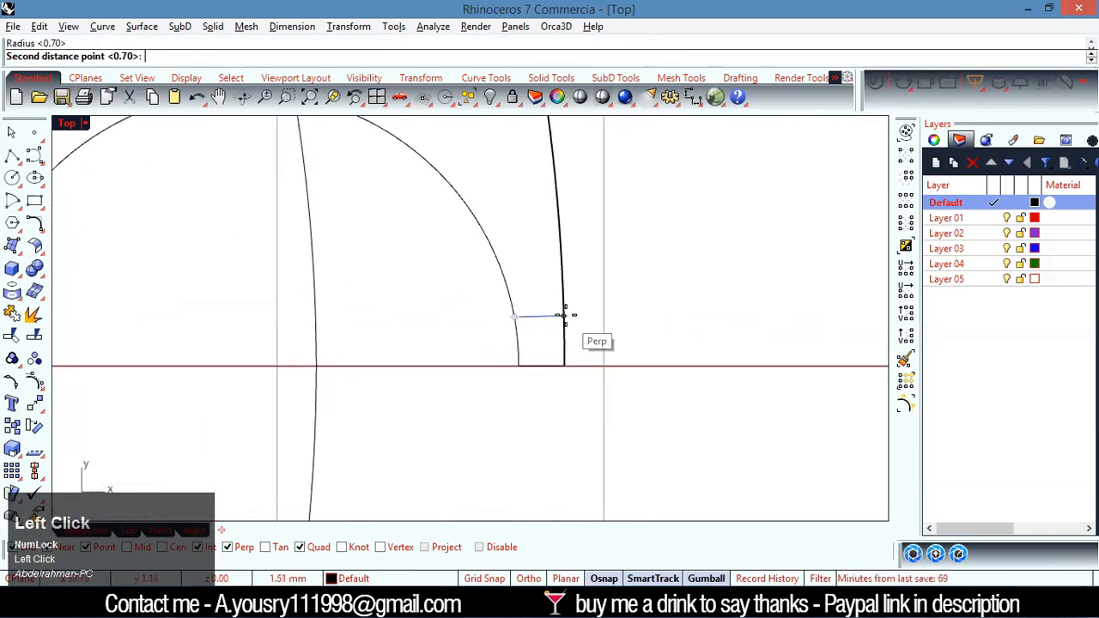
left_click(560, 312)
scroll(558, 311, "down", 10)
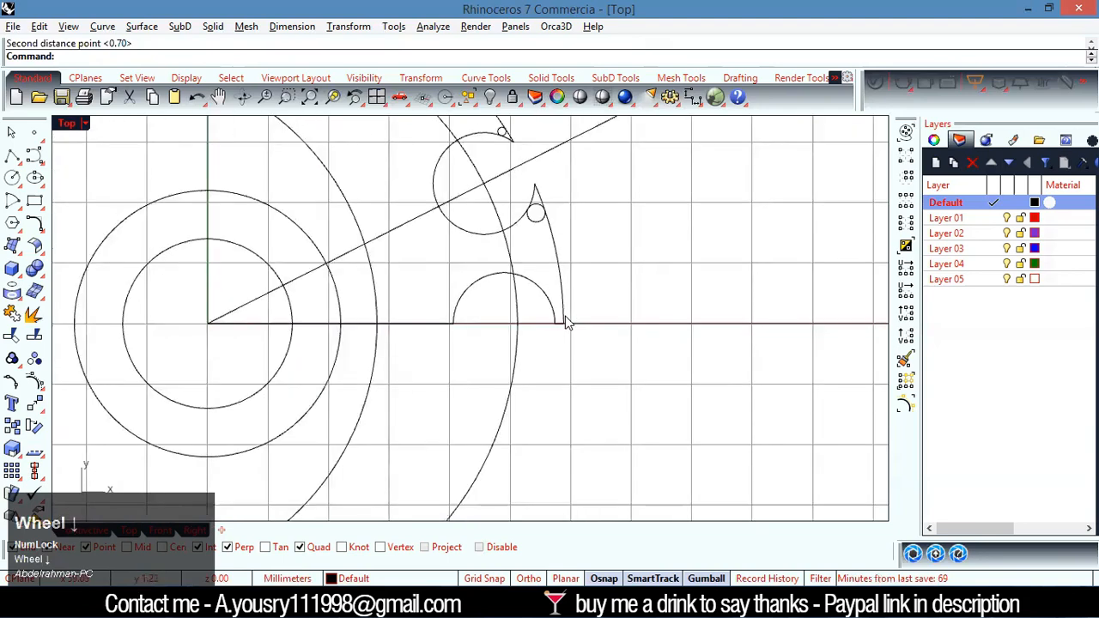
Examine the R0.7 callouts and the tip shape beside the R8.4 semicircular notch in the reference drawing
scroll(384, 350, "down", 2)
scroll(486, 298, "up", 10)
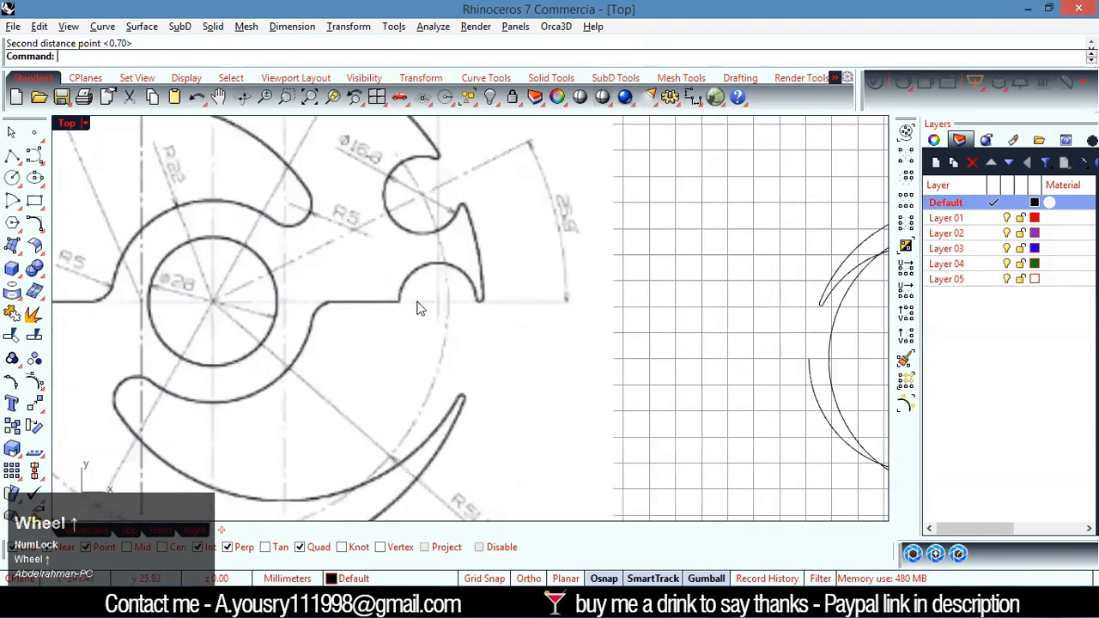
scroll(424, 295, "down", 3)
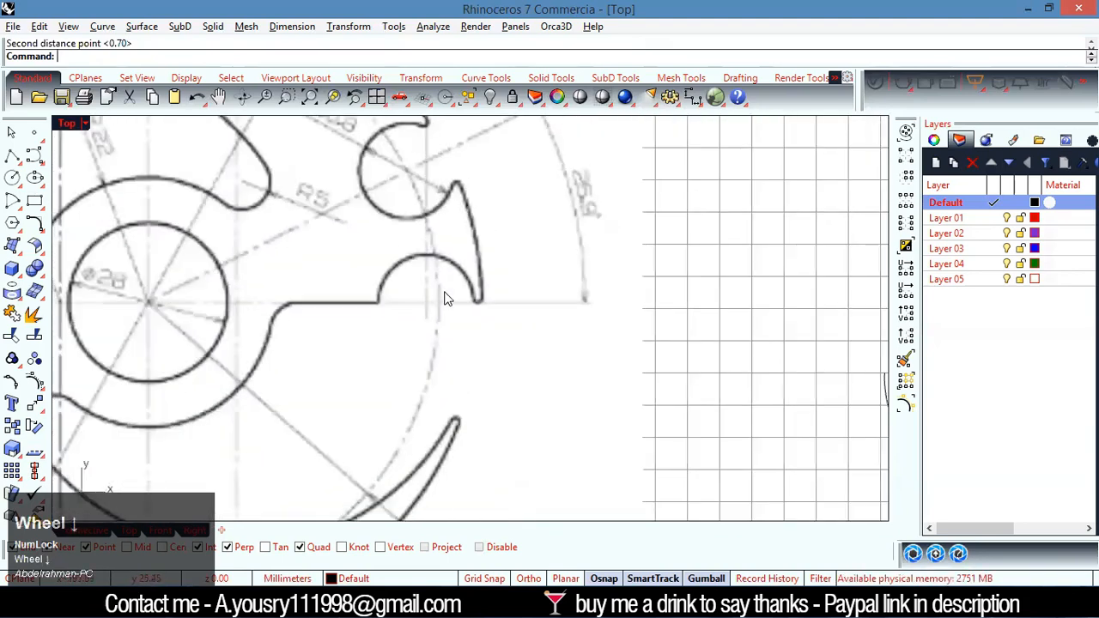
scroll(452, 294, "up", 2)
scroll(455, 297, "down", 5)
scroll(462, 302, "up", 6)
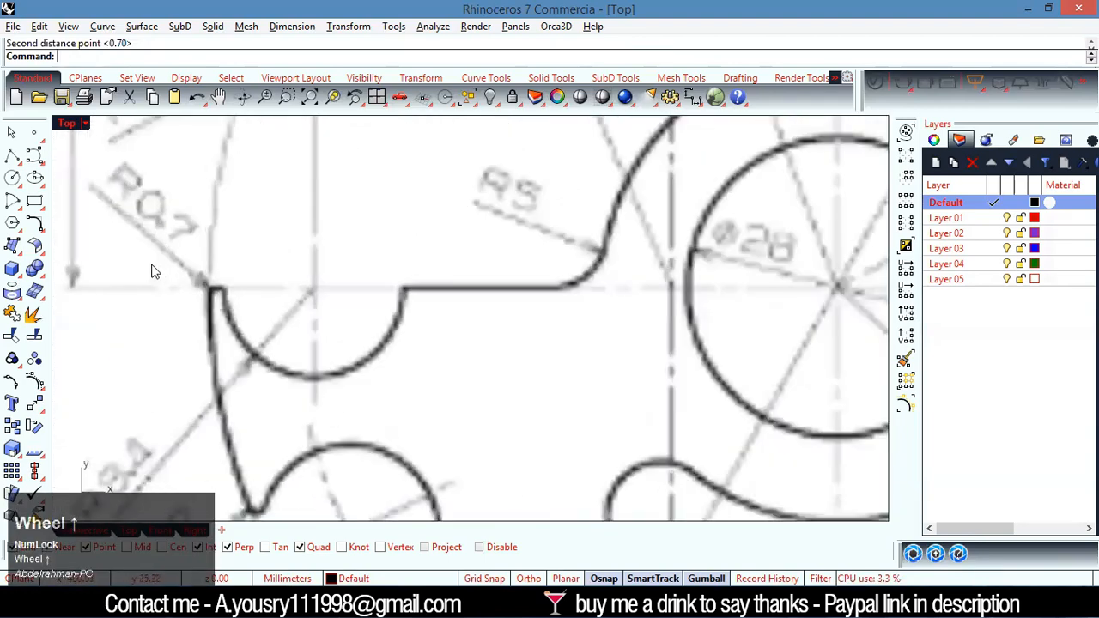
scroll(223, 311, "down", 2)
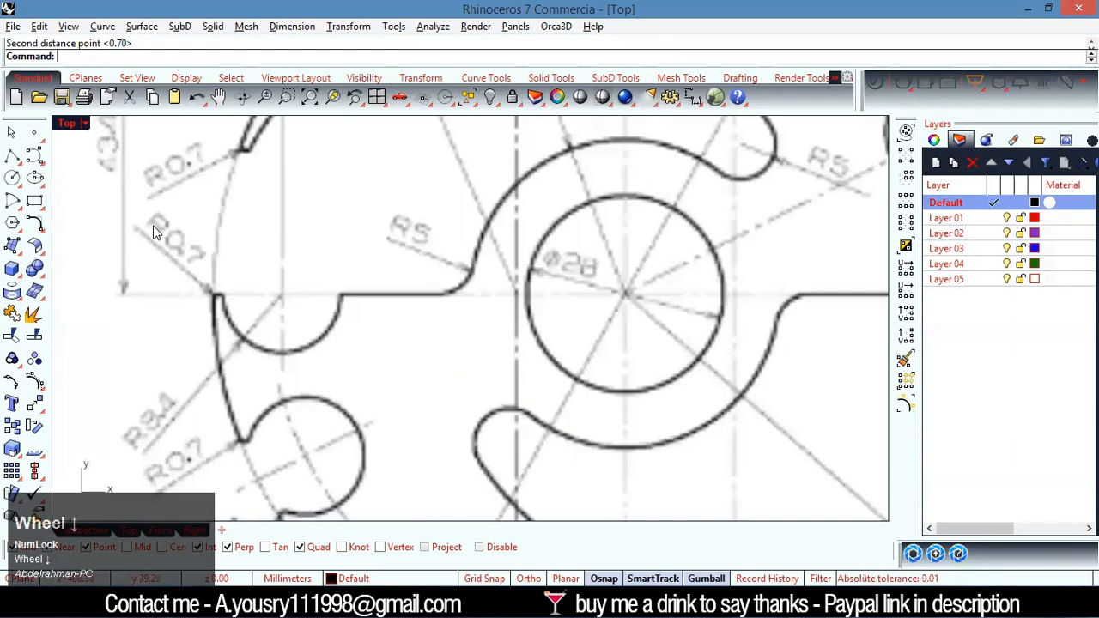
scroll(167, 266, "up", 5)
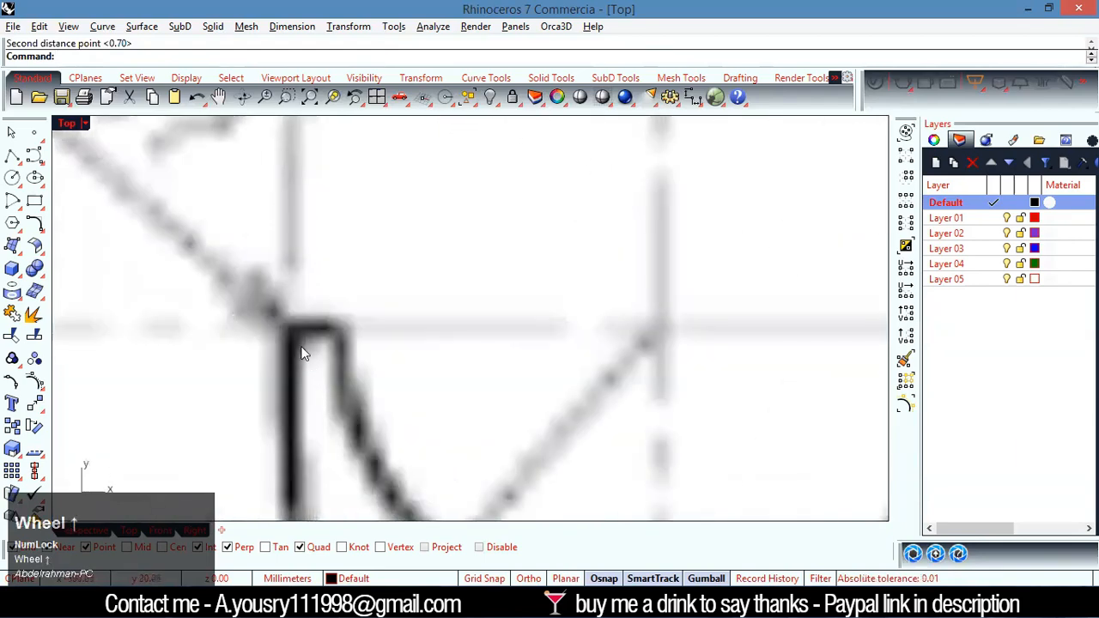
scroll(304, 361, "down", 8)
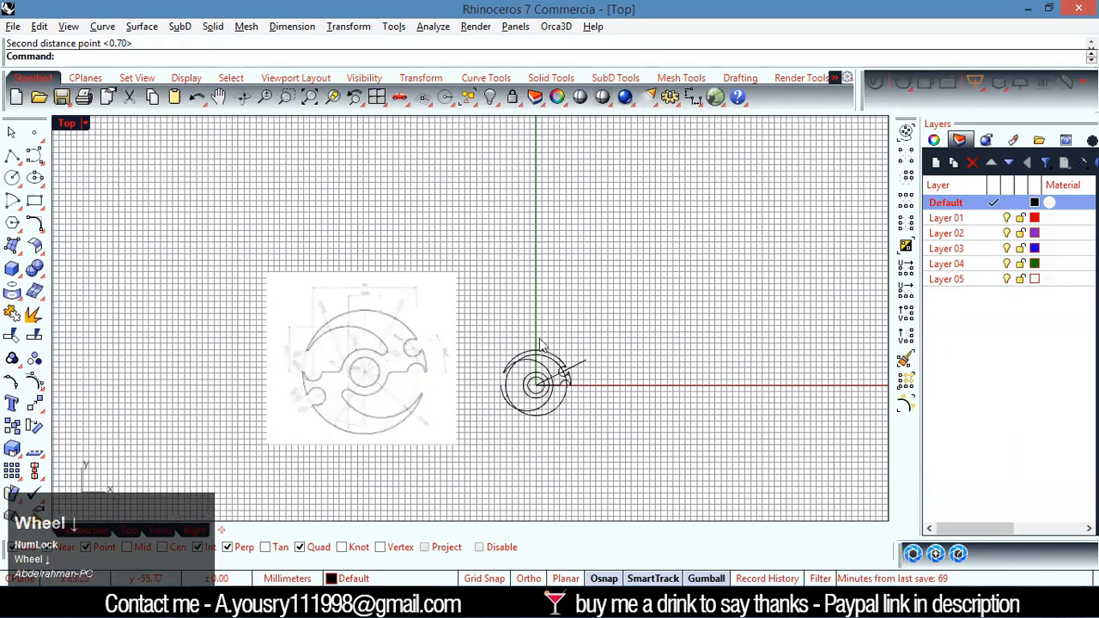
Draw a 0.7 mm radius circle tangent to the semicircular notch arc and the short horizontal segment beside it
scroll(567, 315, "up", 5)
scroll(566, 318, "up", 3)
right_click(546, 299)
left_click(534, 303)
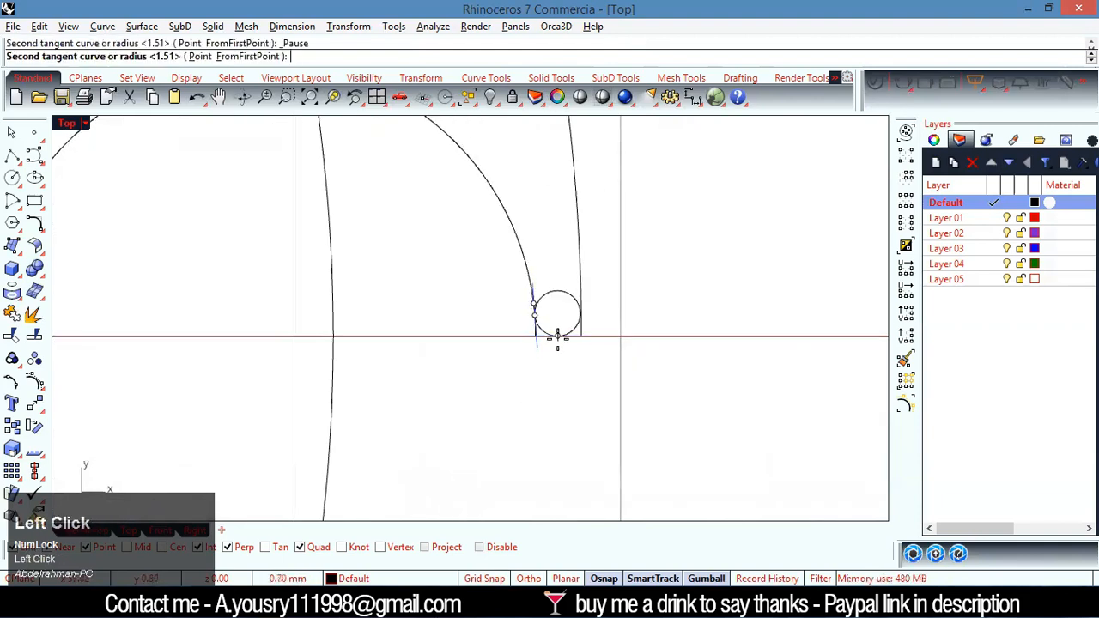
left_click(557, 338)
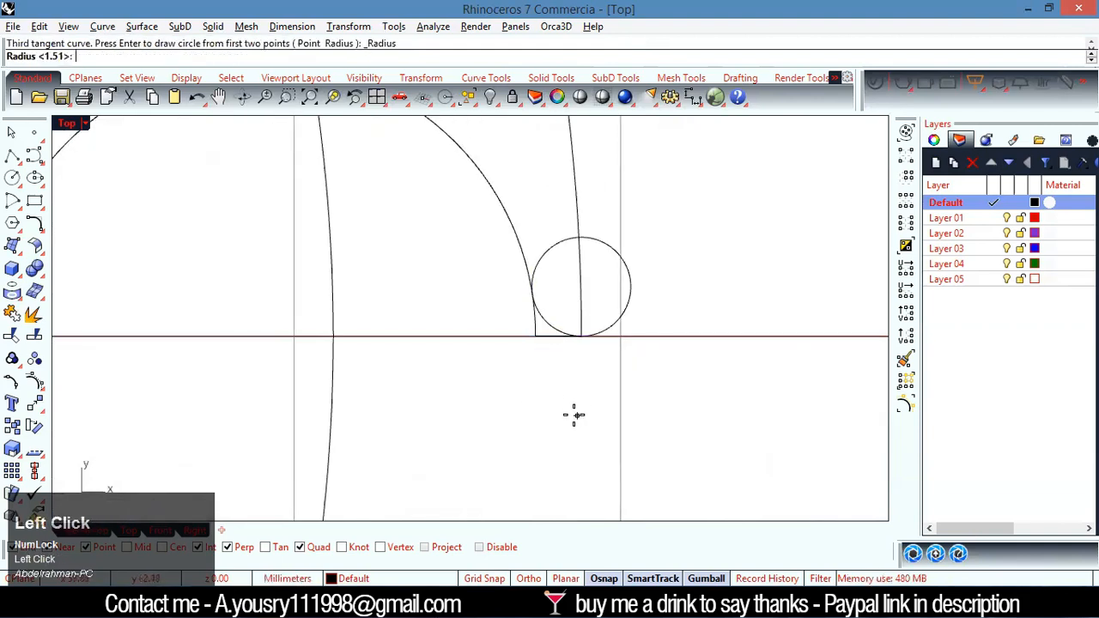
type("0.7")
key("Return")
scroll(571, 344, "up", 4)
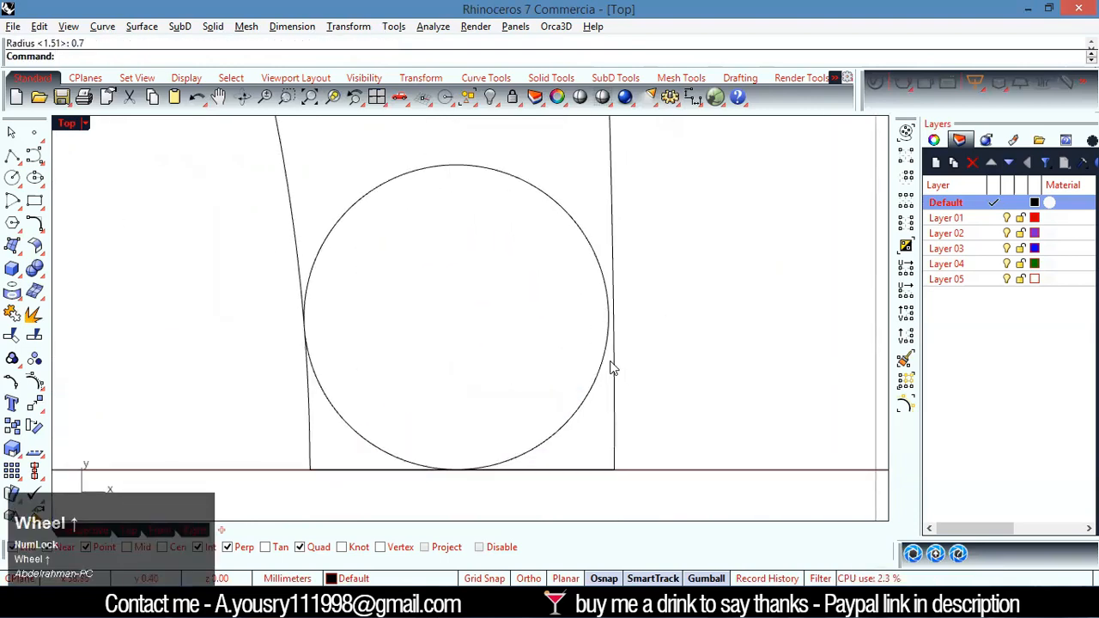
Trim the notch arc, short horizontal segment and 0.7 mm circle against each other to leave a rounded inner corner
scroll(603, 392, "down", 3)
left_click_drag(580, 384, 477, 481)
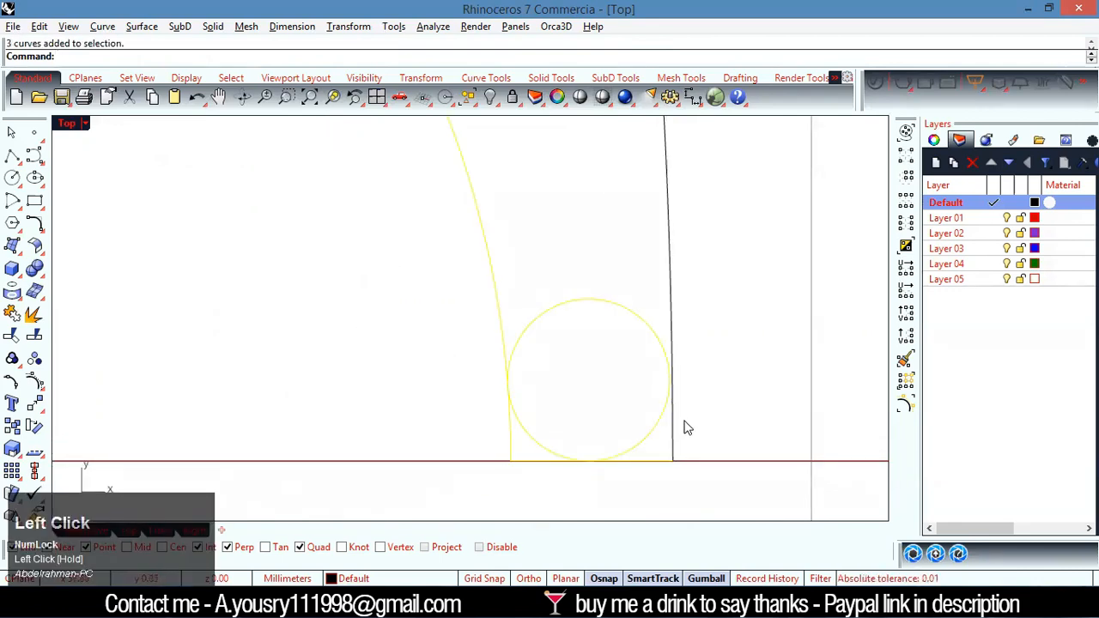
key("ctrl+t")
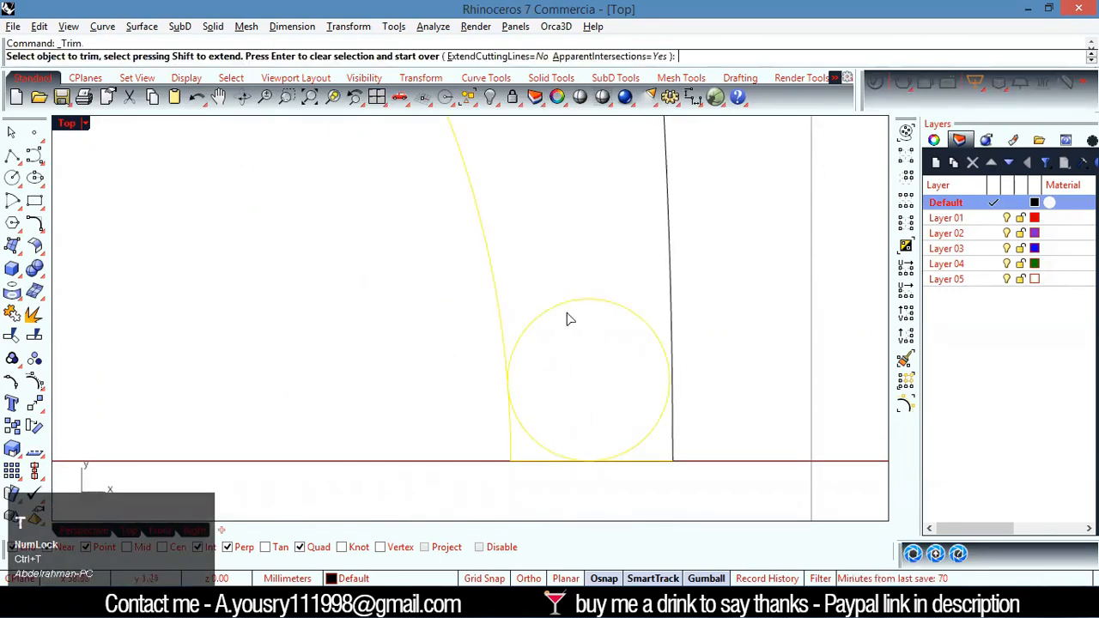
left_click_drag(501, 441, 518, 465)
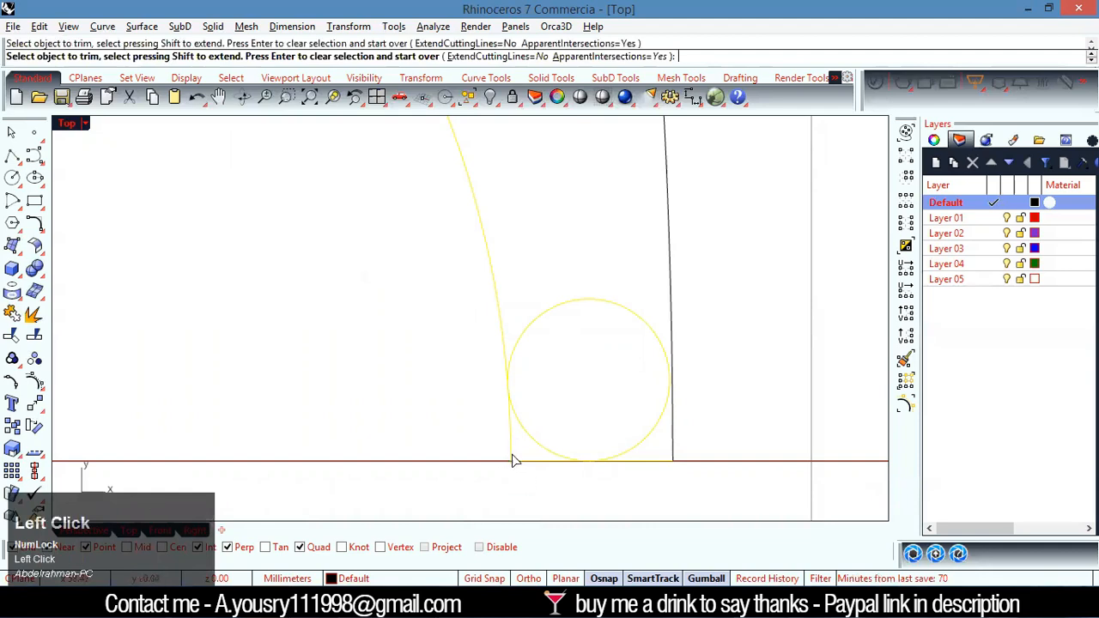
left_click(508, 451)
left_click(618, 316)
key("Return")
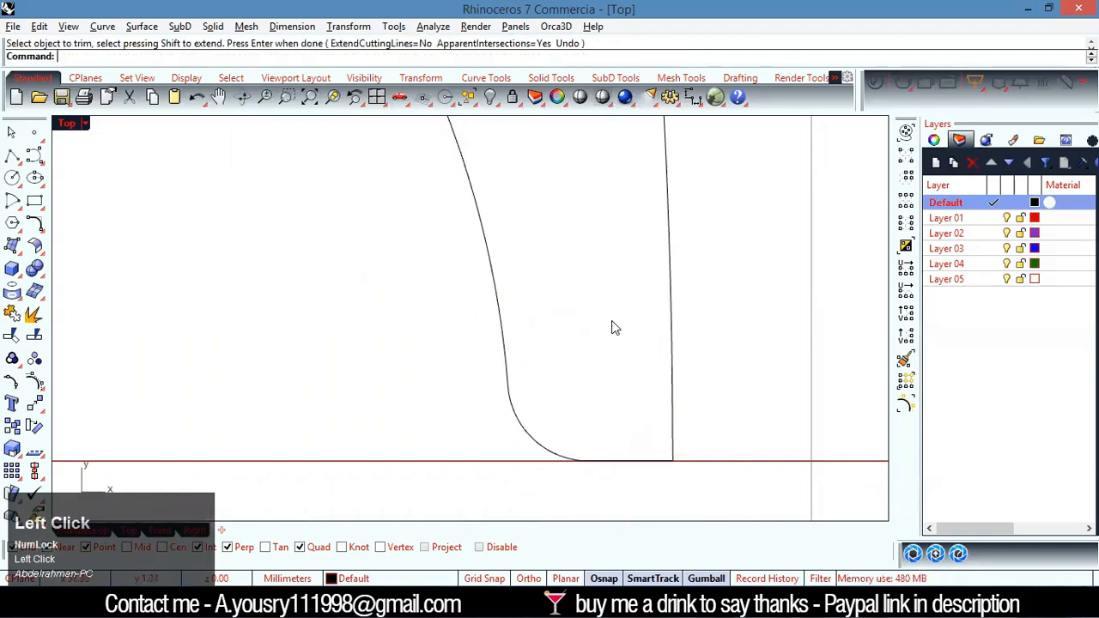
Trim the angled notch's upper tip and its tangent circle, using the notch, outer arc and tip circles as cutting objects
scroll(613, 369, "down", 5)
scroll(301, 352, "down", 5)
scroll(412, 332, "up", 3)
scroll(385, 329, "down", 6)
scroll(198, 309, "up", 4)
scroll(268, 292, "down", 2)
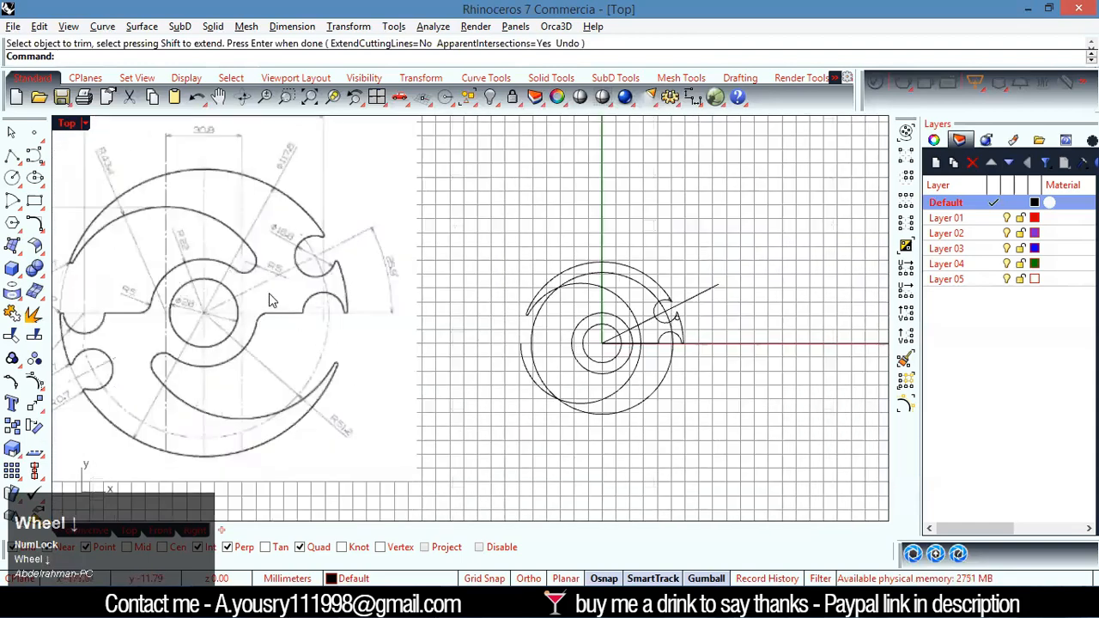
scroll(667, 313, "up", 5)
left_click_drag(698, 268, 615, 338)
scroll(588, 265, "down", 6)
scroll(589, 187, "up", 6)
left_click_drag(586, 169, 525, 203, "shift")
key("ctrl+t")
scroll(570, 186, "up", 8)
left_click_drag(599, 207, 563, 246)
left_click(504, 153)
Trim the pointed ends and inner part of the tangent circle at the angled notch's lower tip to leave it rounded
scroll(523, 359, "down", 2)
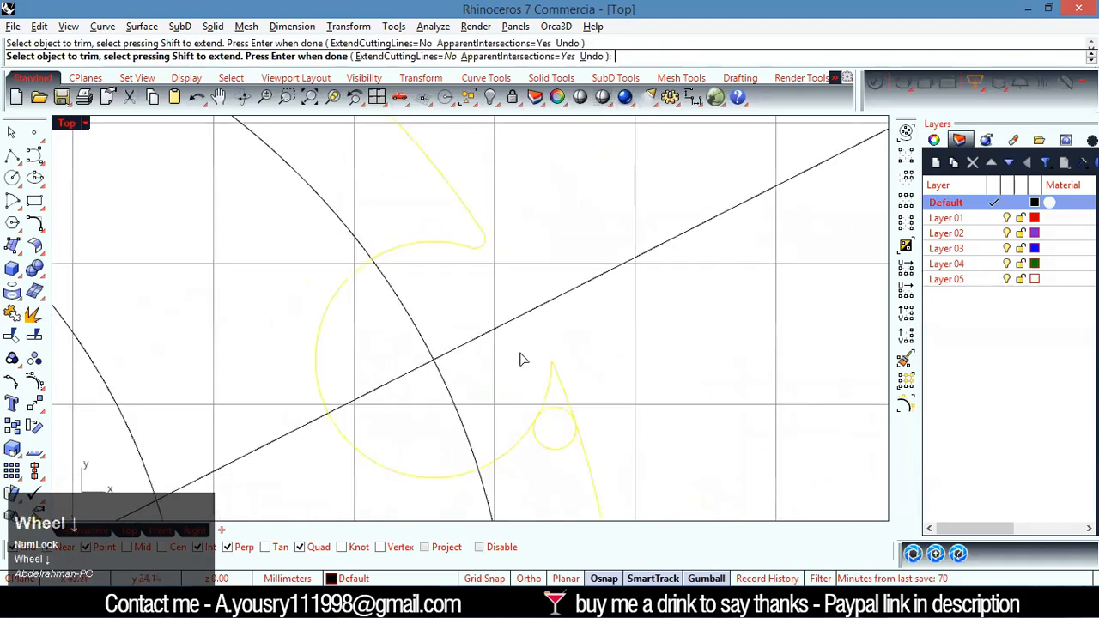
scroll(541, 445, "up", 6)
left_click_drag(596, 317, 486, 339)
scroll(539, 432, "down", 4)
left_click(566, 443)
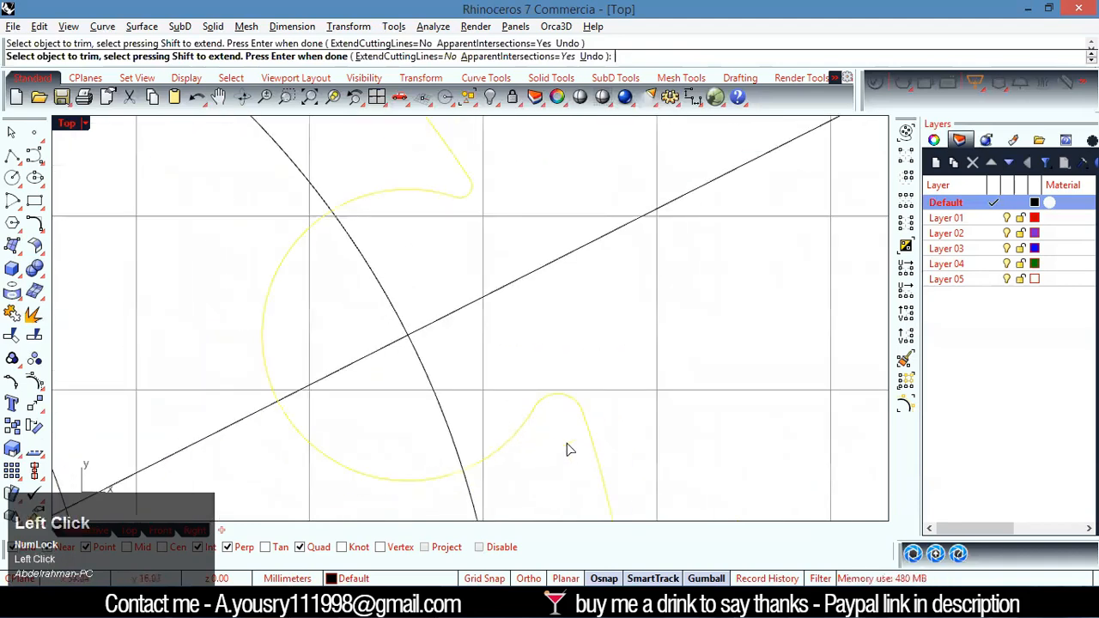
right_click(645, 343)
Examine the remaining slots, hub arcs and horizontal edges in the reference drawing and compare them with the drawn curves
scroll(645, 351, "down", 6)
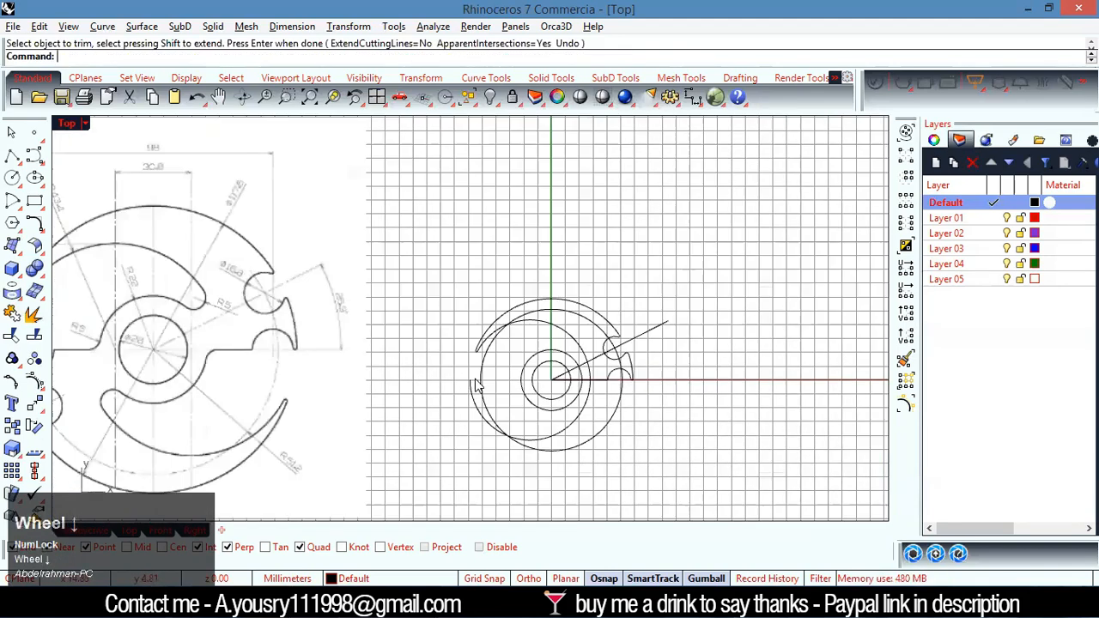
scroll(258, 298, "down", 2)
scroll(305, 305, "up", 6)
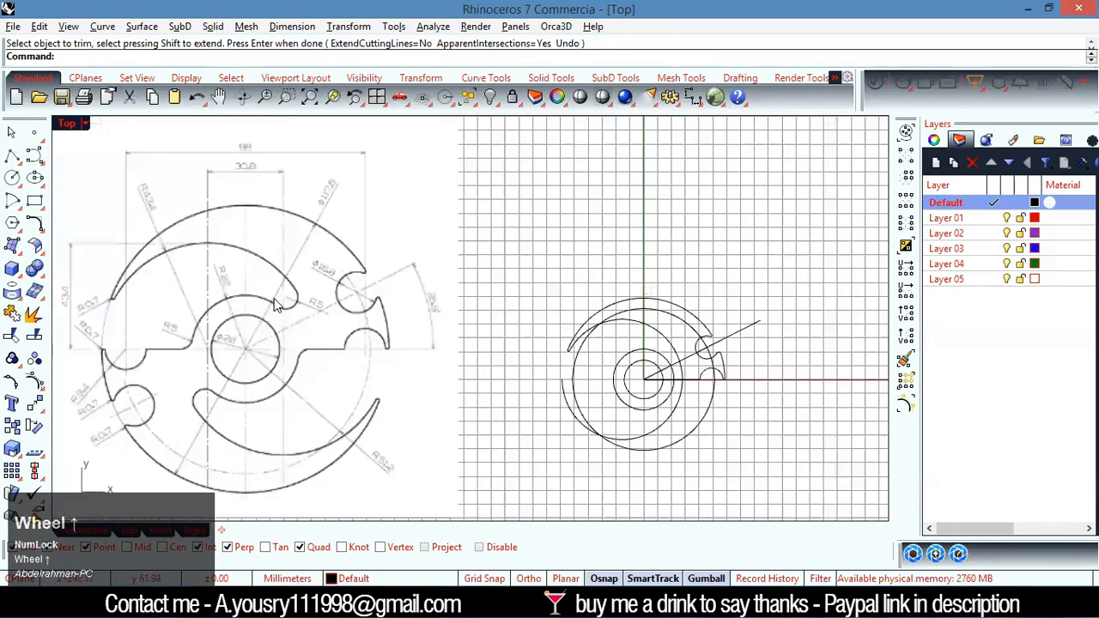
scroll(311, 309, "down", 3)
scroll(572, 368, "up", 3)
scroll(565, 371, "down", 3)
scroll(203, 351, "up", 3)
scroll(258, 357, "down", 3)
scroll(585, 382, "up", 4)
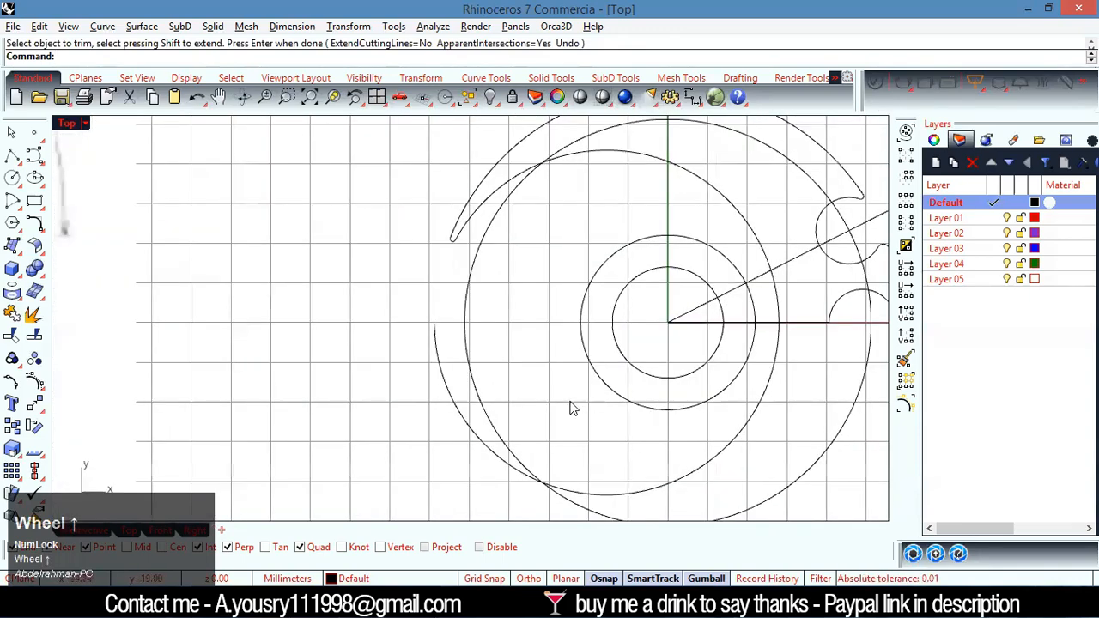
Draw a horizontal line about 81 mm long from the plate's centre, leftward past the outer arc
type("l")
key("Return")
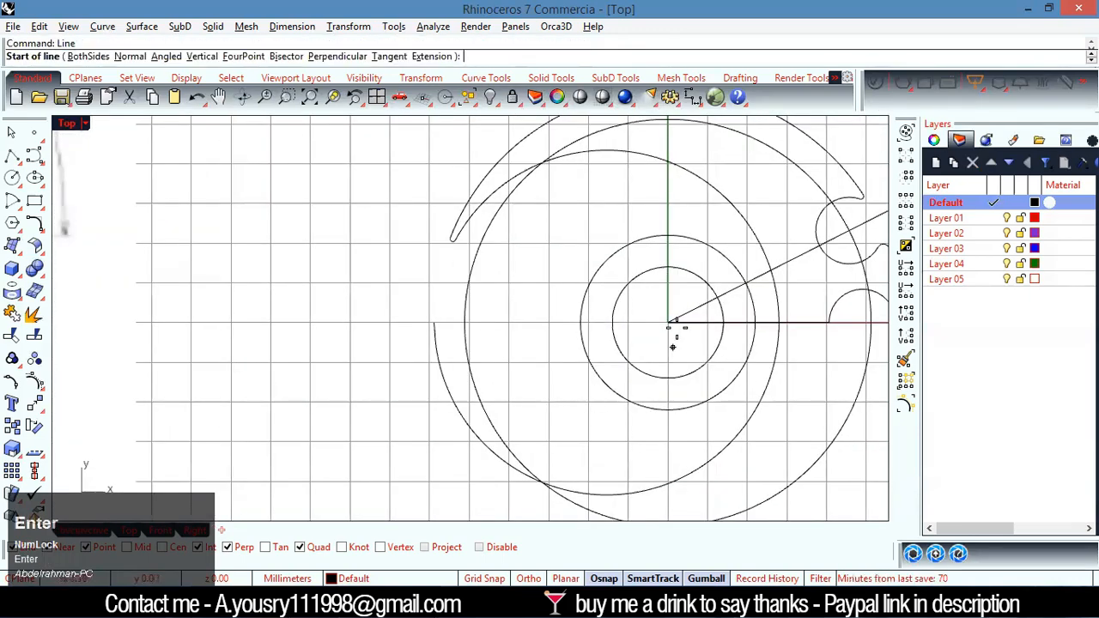
left_click(668, 322)
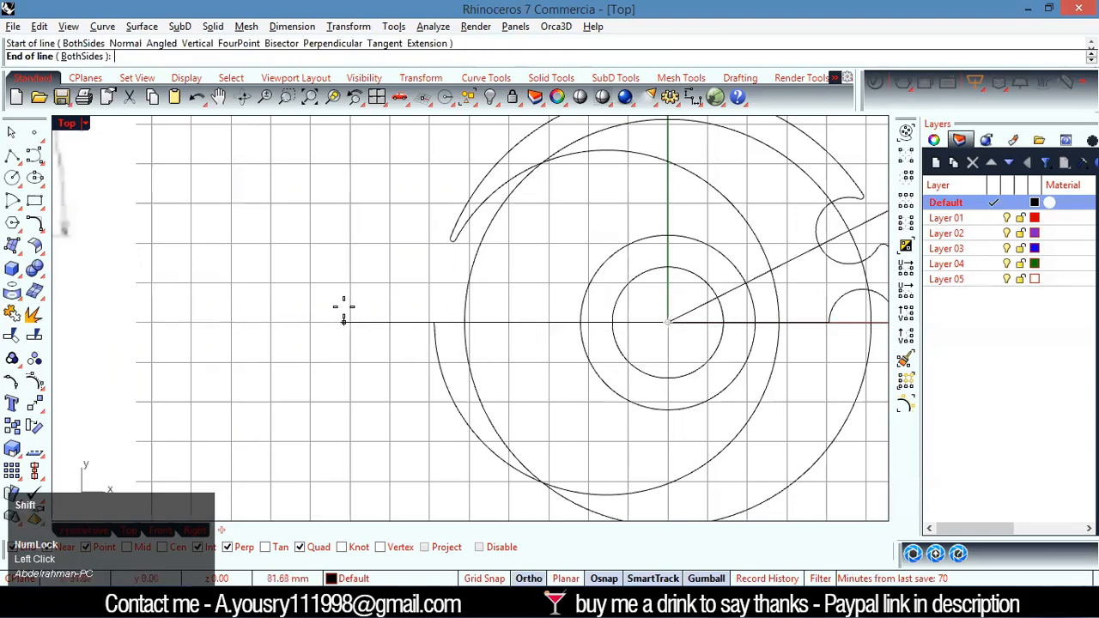
left_click(347, 322)
Try to trim the lower half of the R22 hub circle using the circle and the new horizontal line as cutting objects
scroll(483, 320, "down", 4)
scroll(483, 320, "down", 4)
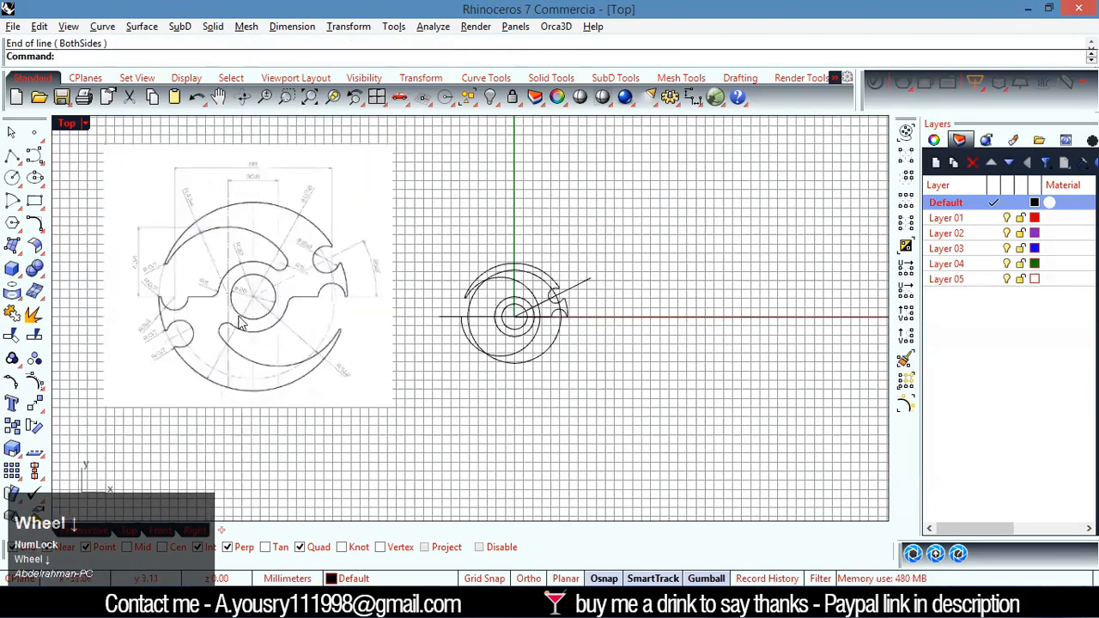
scroll(213, 296, "up", 12)
scroll(369, 284, "down", 12)
scroll(531, 306, "up", 5)
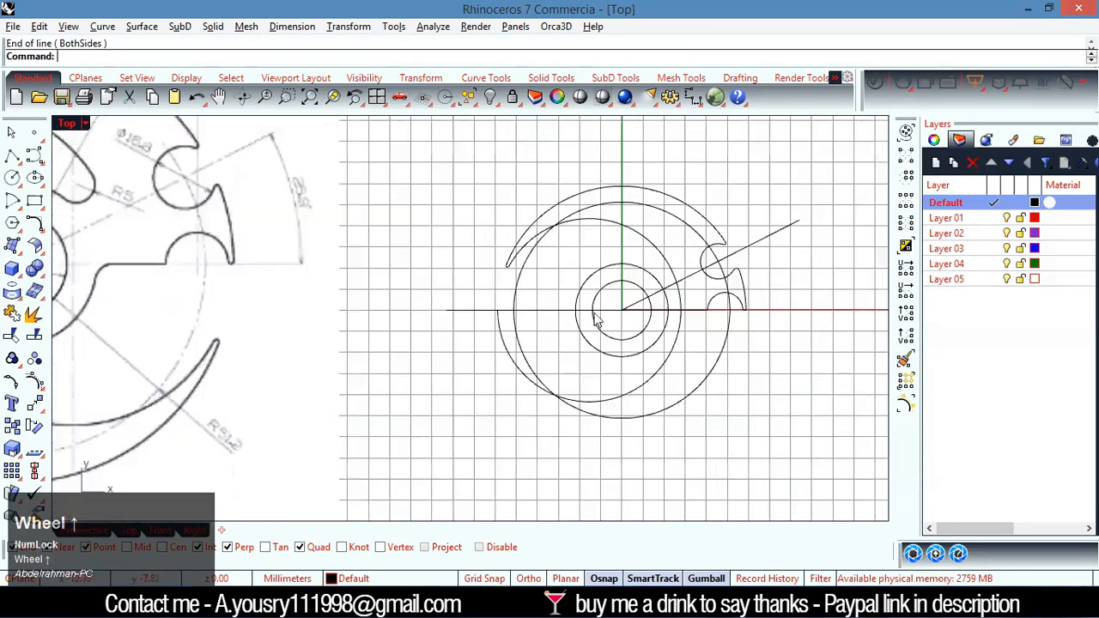
left_click(507, 327)
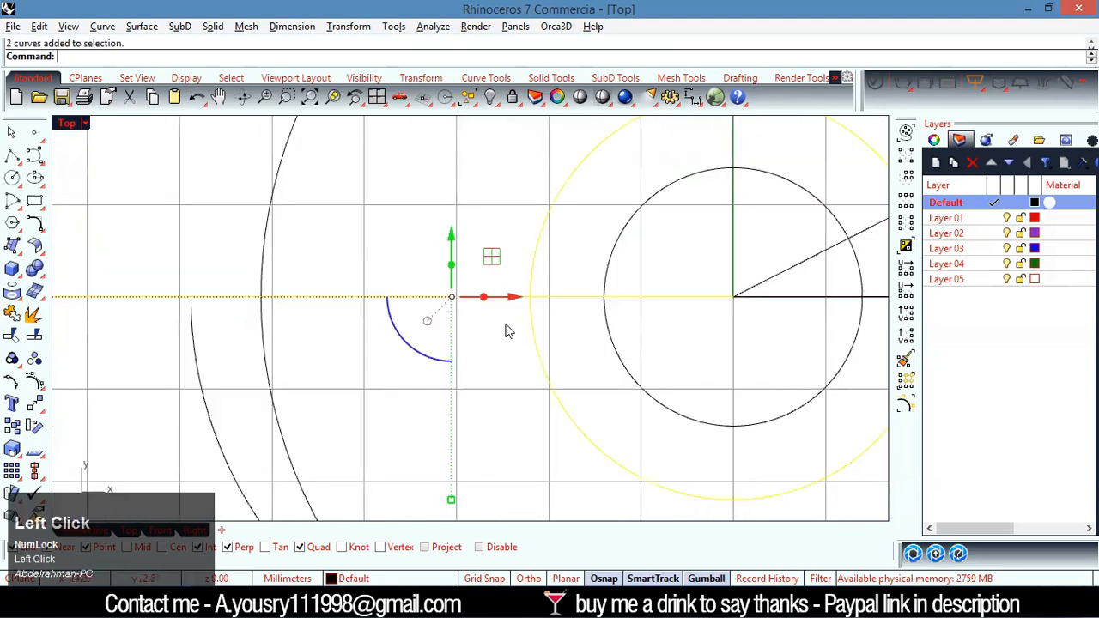
key("ctrl+t")
left_click(539, 350)
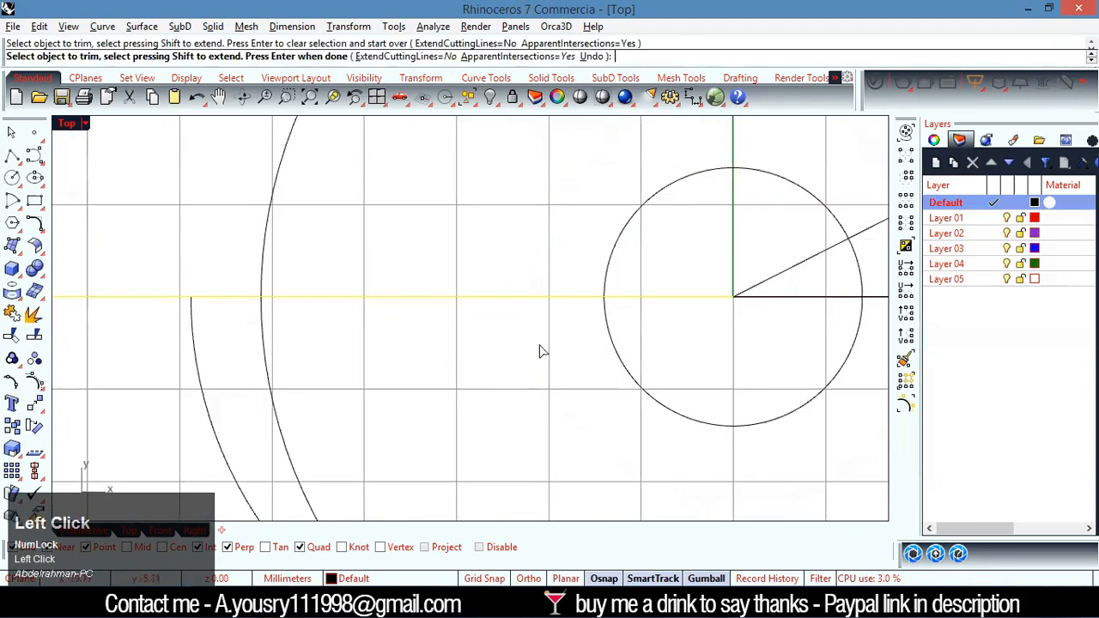
key("ctrl+z")
scroll(520, 375, "down", 3)
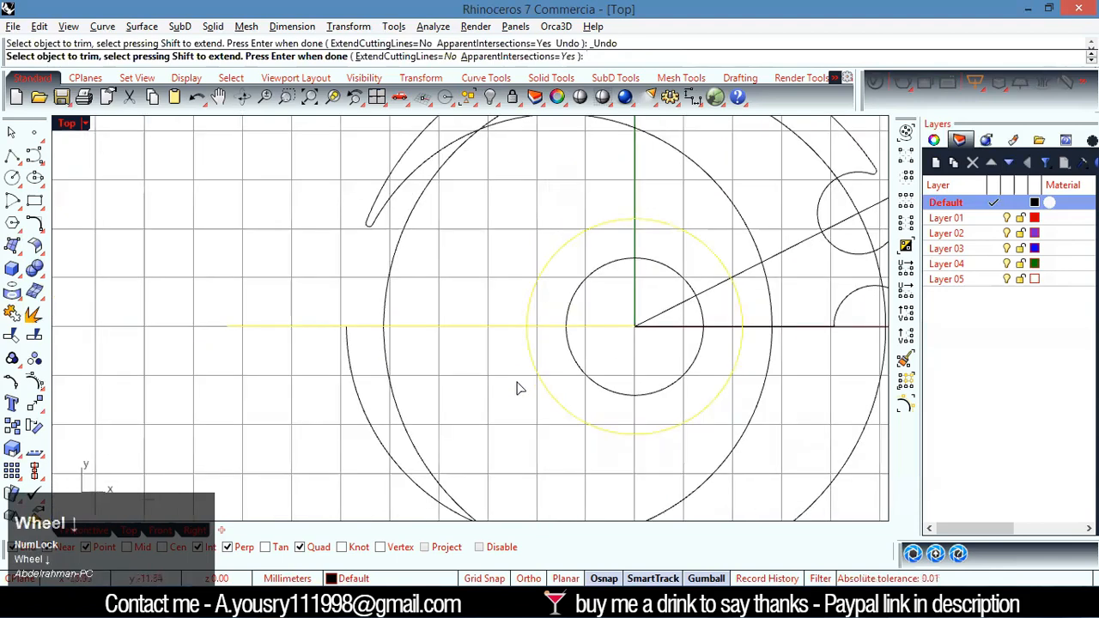
key("Return")
Join the horizontal lines on both sides of the plate's centre into one curve
left_click(722, 335)
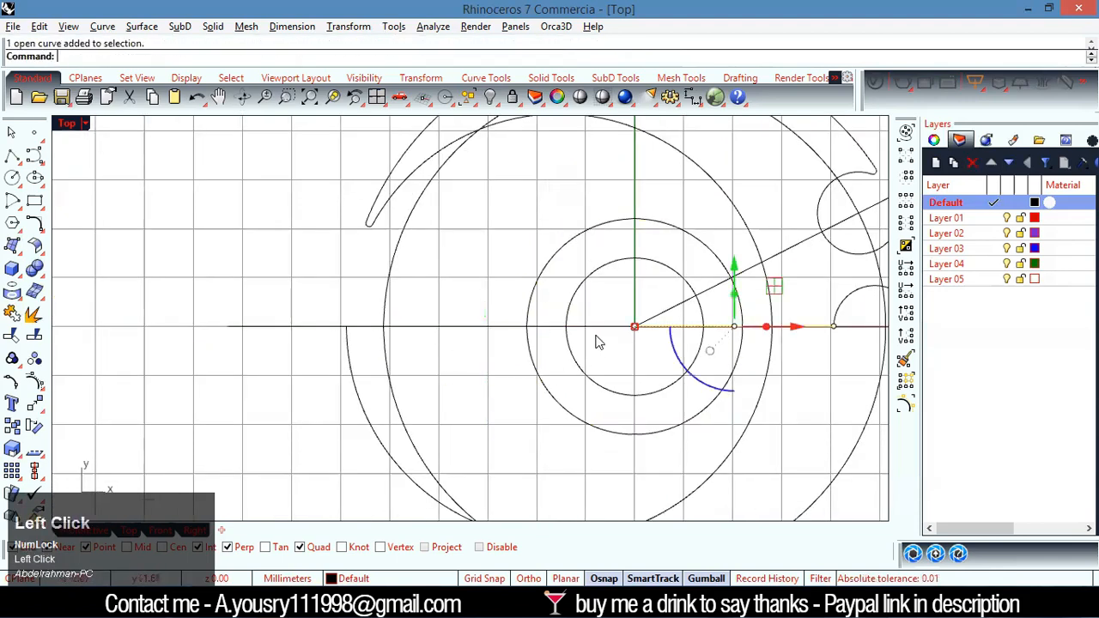
left_click(595, 337, "shift")
key("ctrl+j")
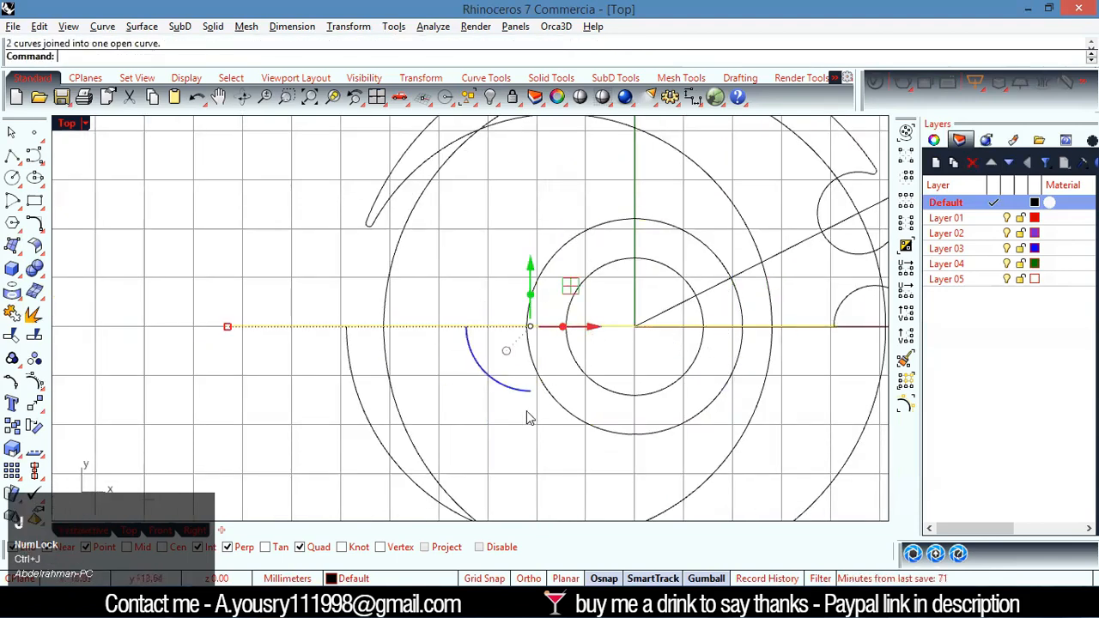
left_click(519, 437)
Trim away the lower half of the R22 hub circle using the circle and the joined horizontal line as cutting objects
left_click(543, 327, "shift")
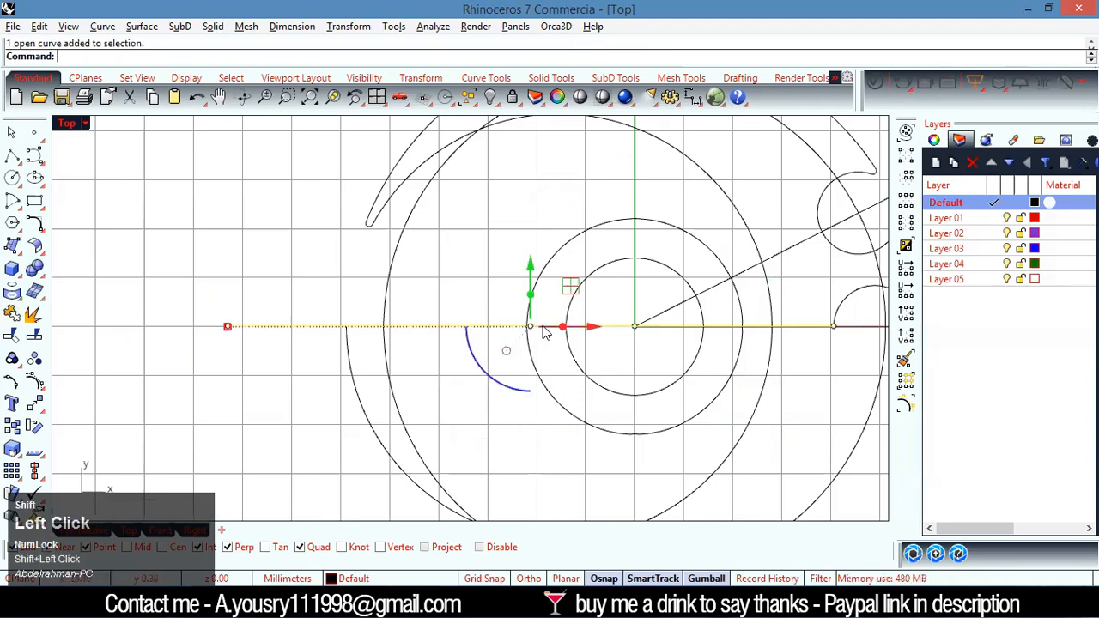
left_click(543, 389, "shift")
key("ctrl+t")
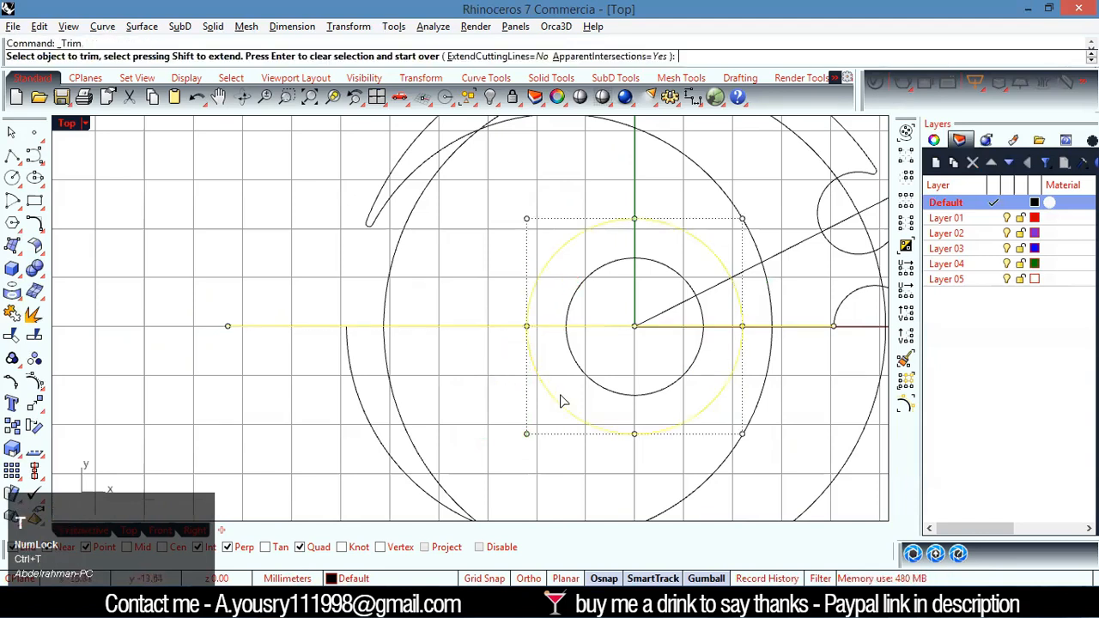
left_click(563, 408)
right_click(594, 392)
left_click(594, 393)
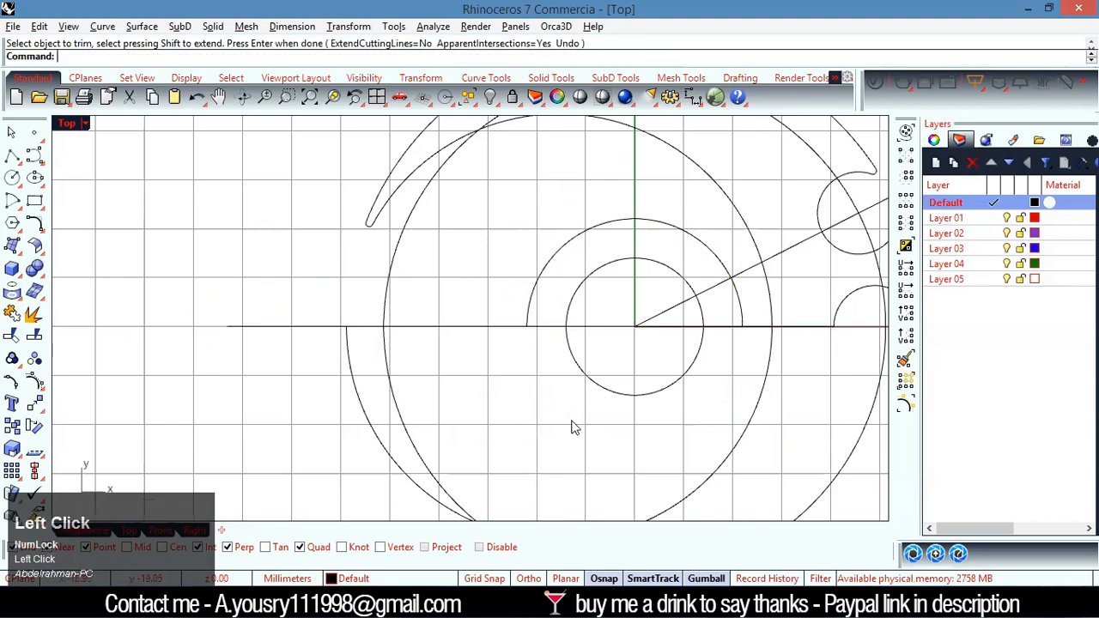
scroll(375, 427, "down", 3)
scroll(375, 427, "down", 2)
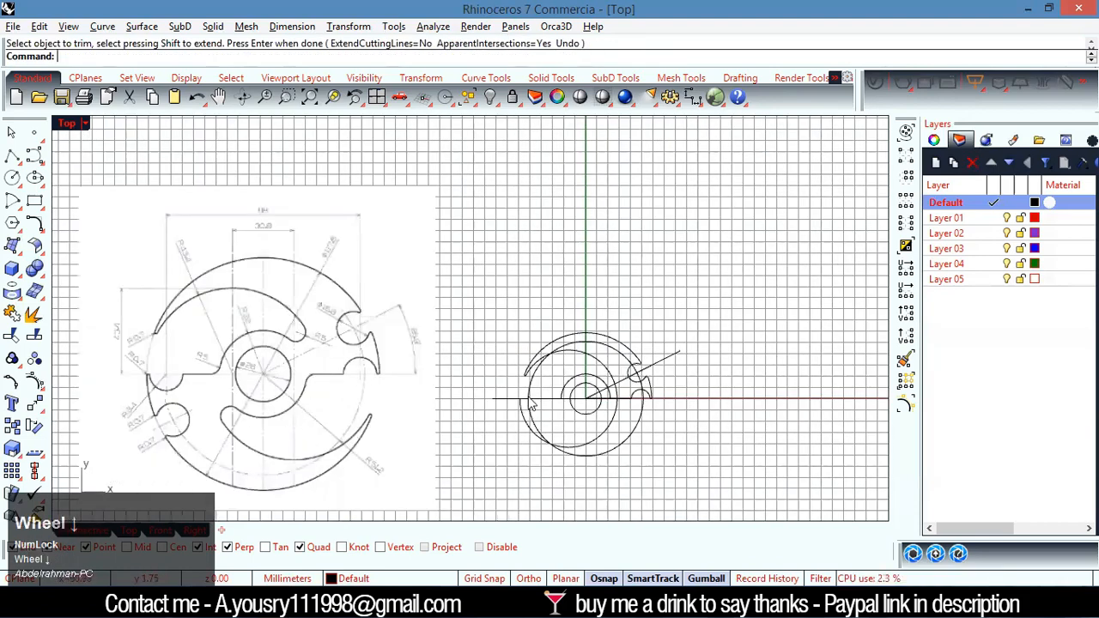
Split the horizontal line where it meets the left end of the hub arc
scroll(530, 405, "up", 5)
left_click_drag(631, 388, 589, 427)
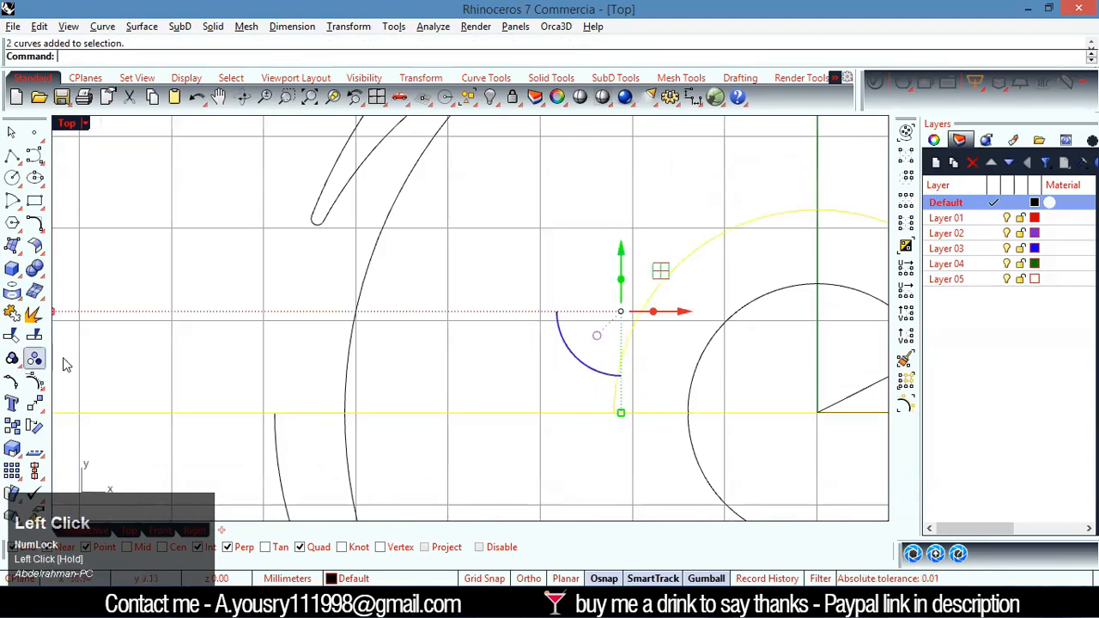
left_click(389, 386)
left_click(572, 414)
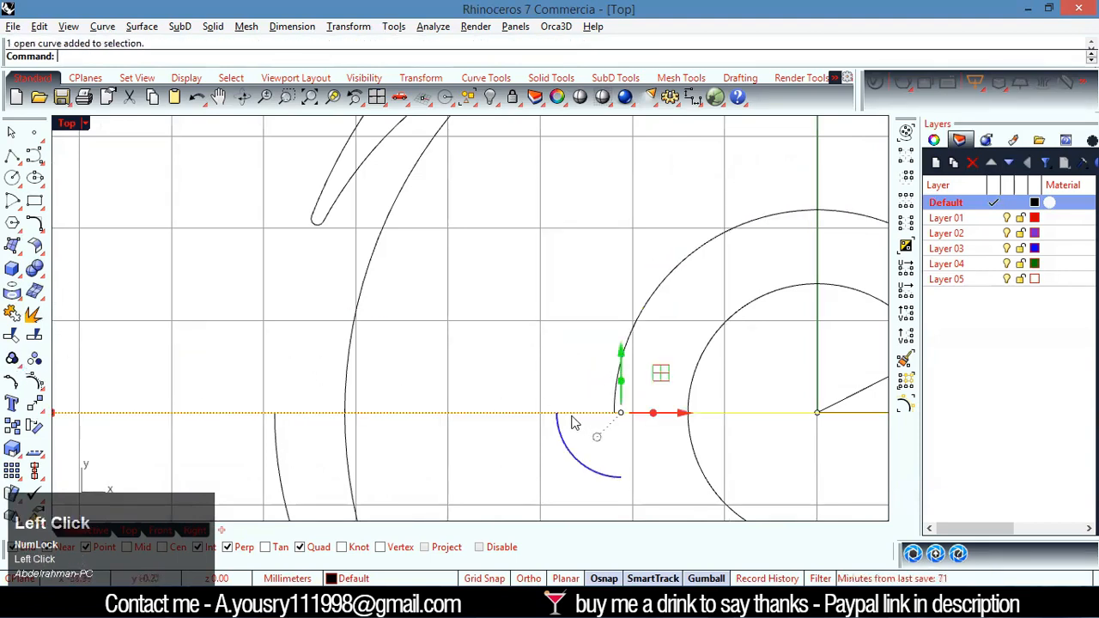
left_click(35, 337)
left_click(630, 330)
key("Return")
left_click(551, 414)
left_click(616, 380)
left_click(546, 375)
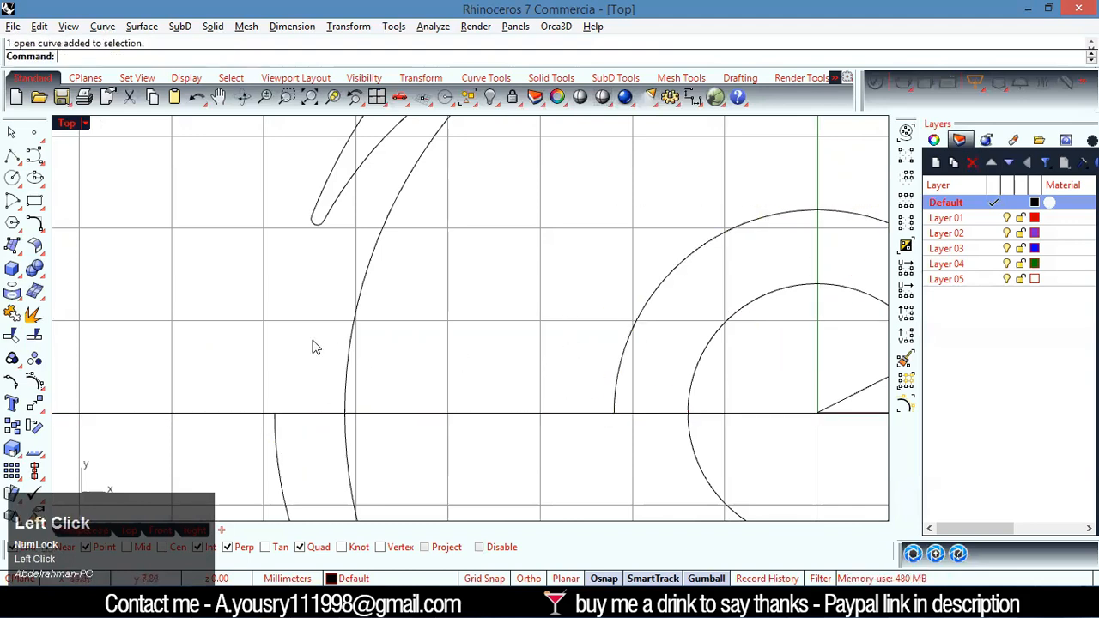
Try to fillet the corner between the hub arc and the left horizontal line with radius 3
left_click(34, 224)
scroll(170, 325, "down", 8)
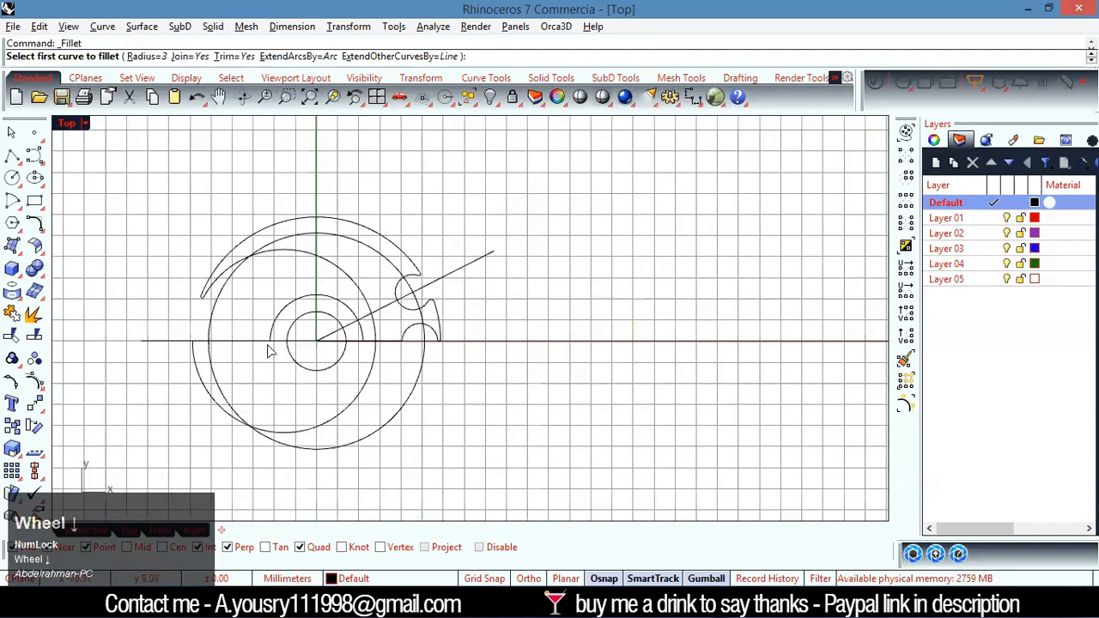
scroll(176, 318, "up", 10)
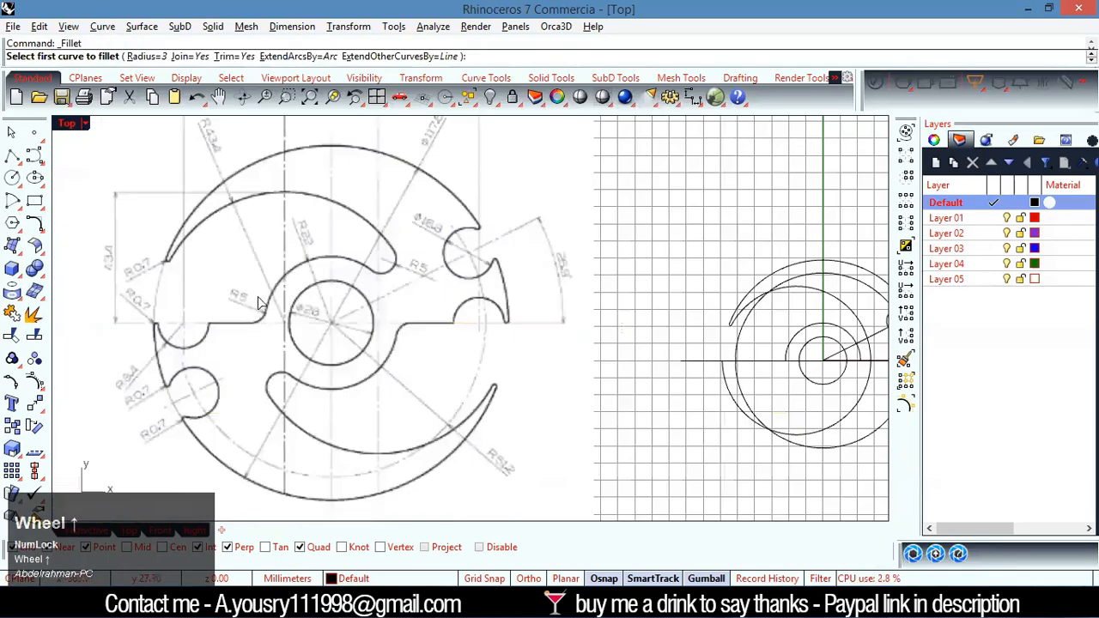
scroll(401, 324, "down", 6)
scroll(566, 354, "up", 5)
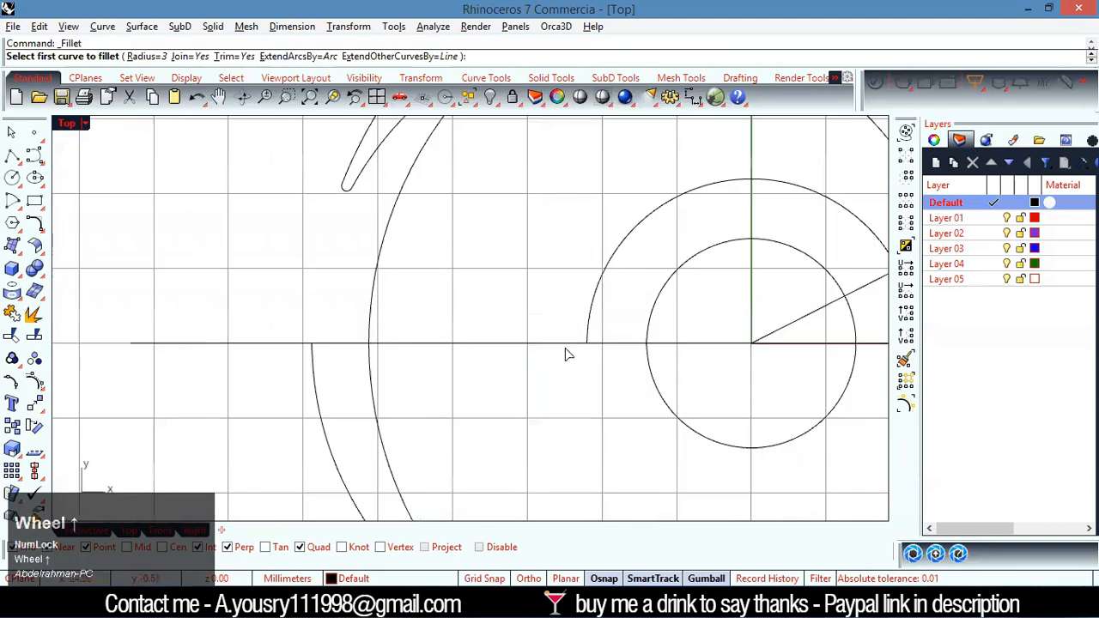
left_click(590, 305)
left_click(551, 344)
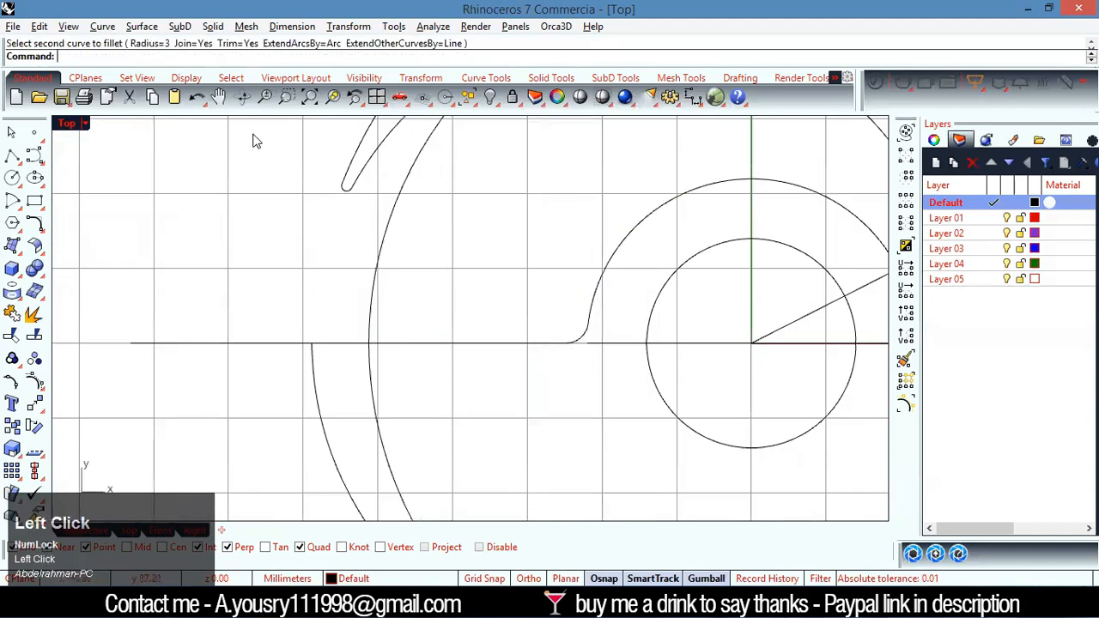
key("ctrl+z")
Fillet the corner between the left horizontal line and the hub arc with radius 5
right_click(286, 187)
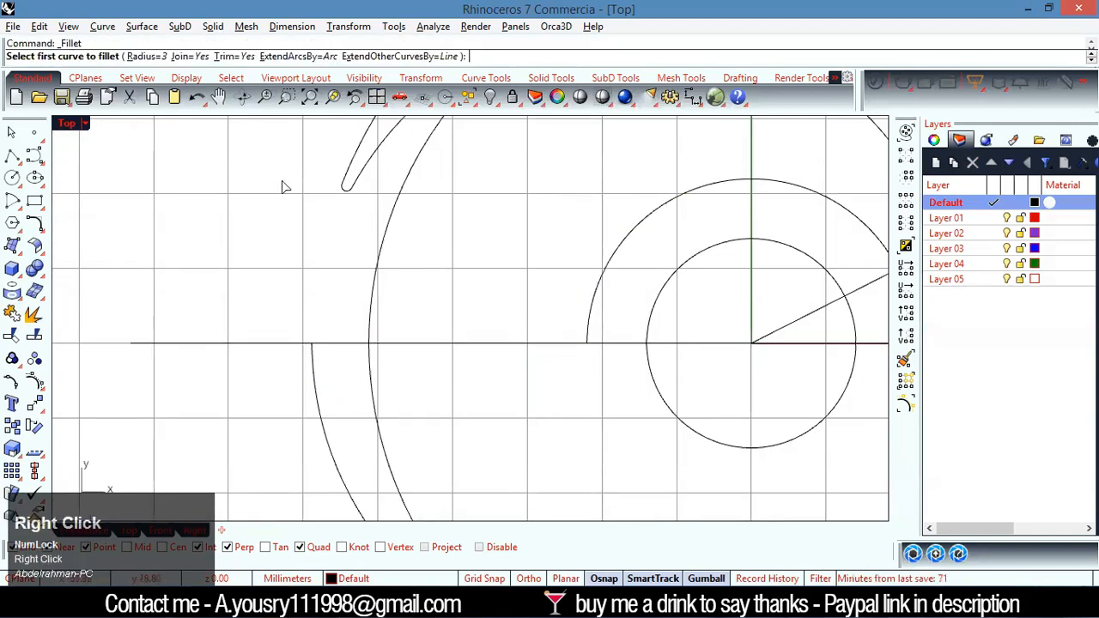
left_click(146, 57)
type("5")
key("Return")
left_click(526, 344)
left_click(591, 295)
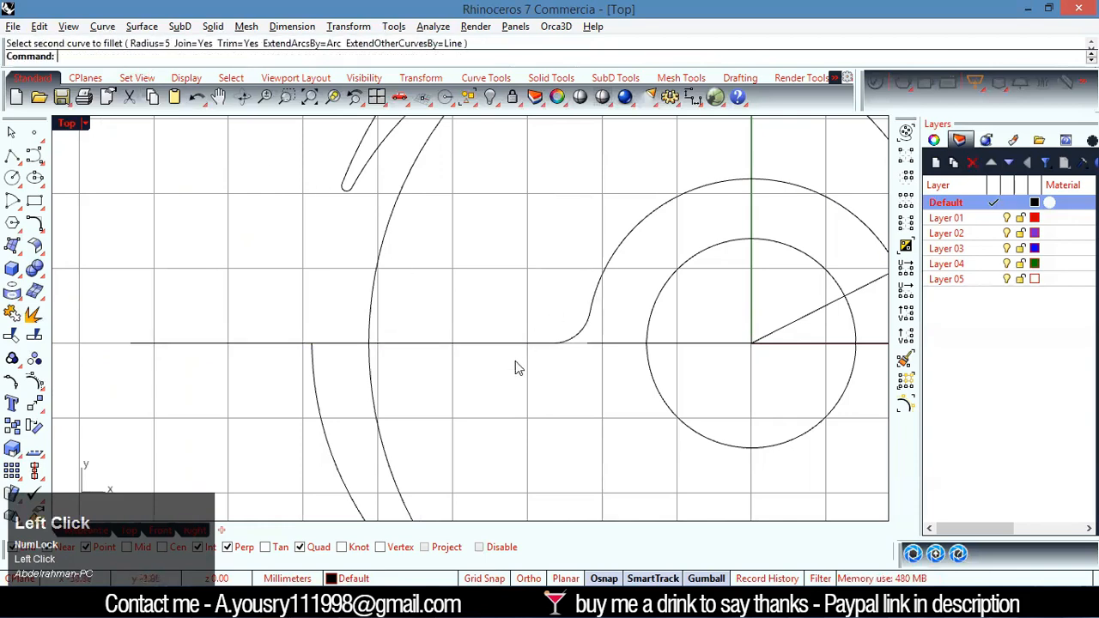
Draw a radius 5 circle tangent to the hub arc and the large slot arc, following the R5 slot end in the reference drawing
scroll(533, 365, "down", 4)
scroll(355, 353, "down", 8)
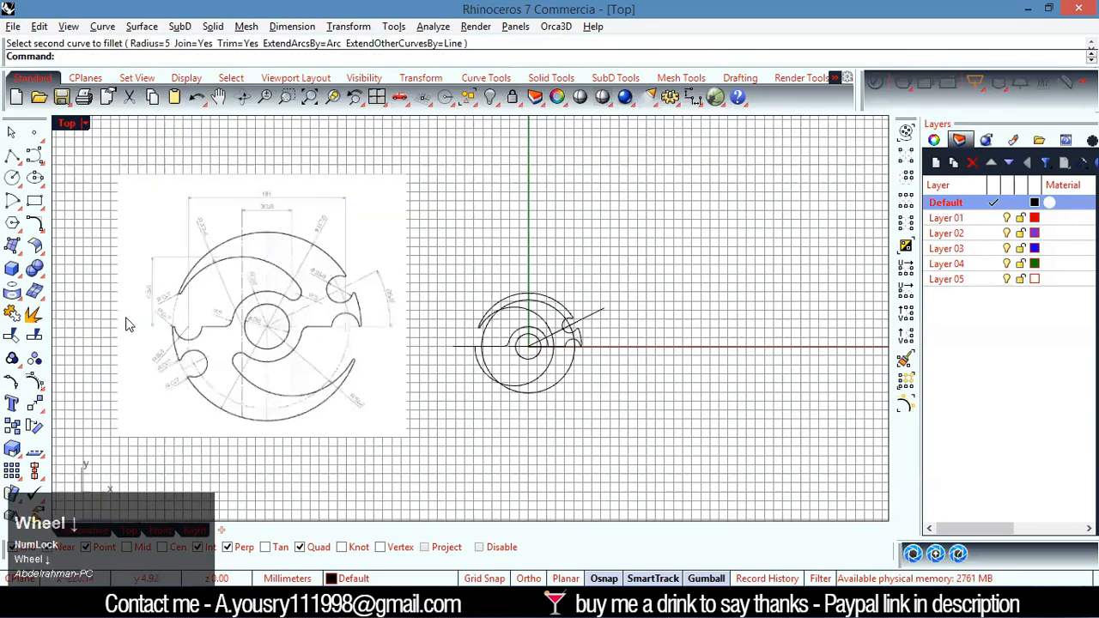
scroll(128, 321, "up", 6)
scroll(201, 338, "down", 2)
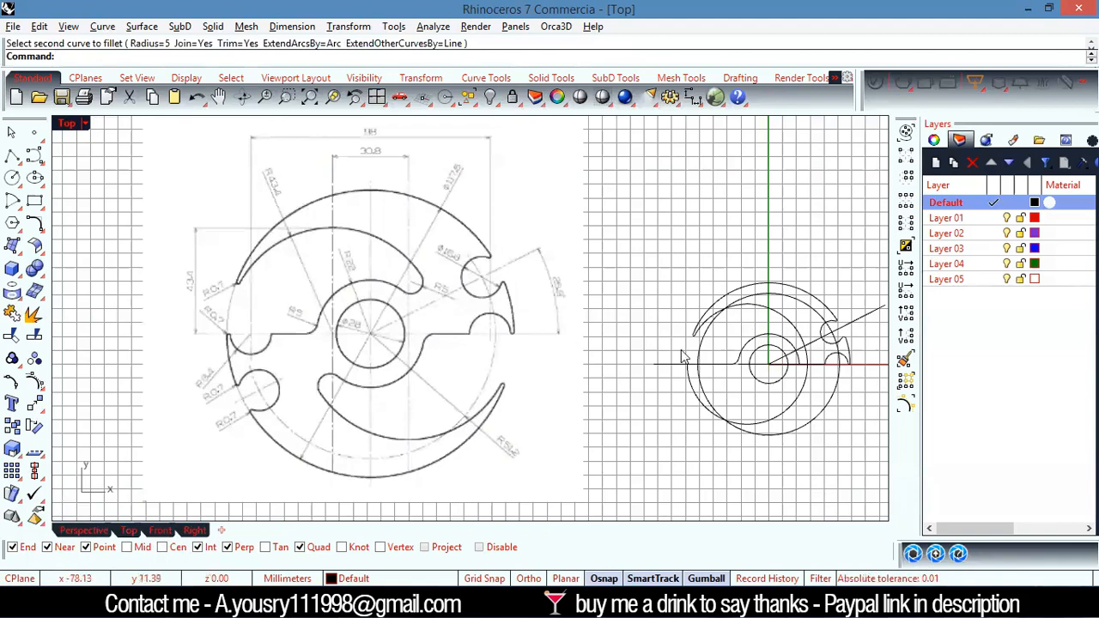
scroll(795, 352, "down", 4)
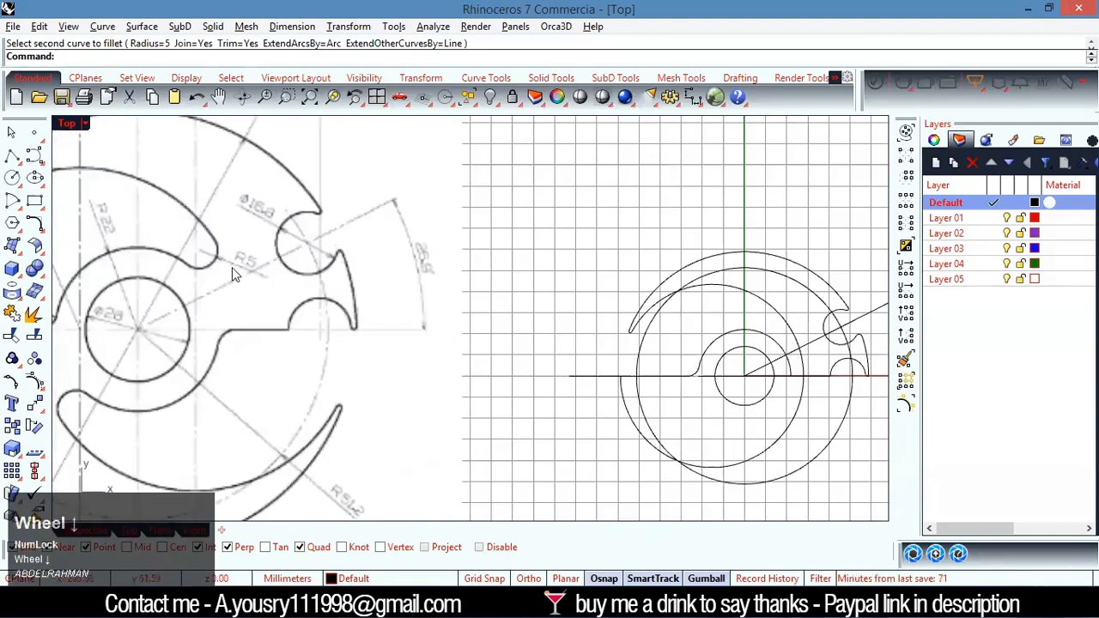
scroll(225, 275, "down", 2)
scroll(292, 257, "up", 8)
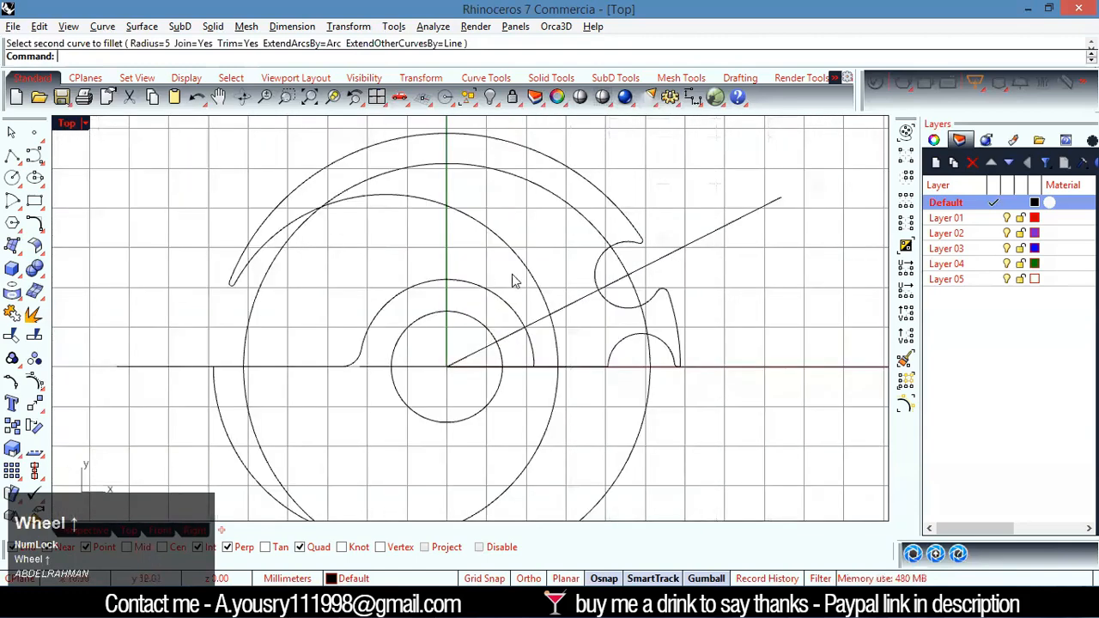
left_click(13, 178)
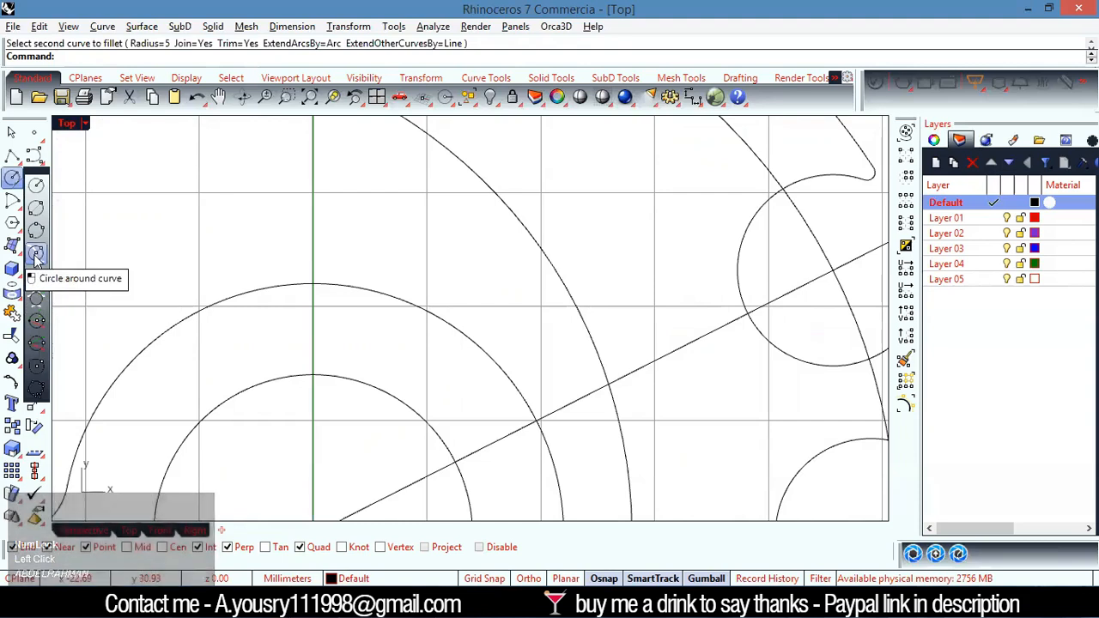
left_click(38, 296)
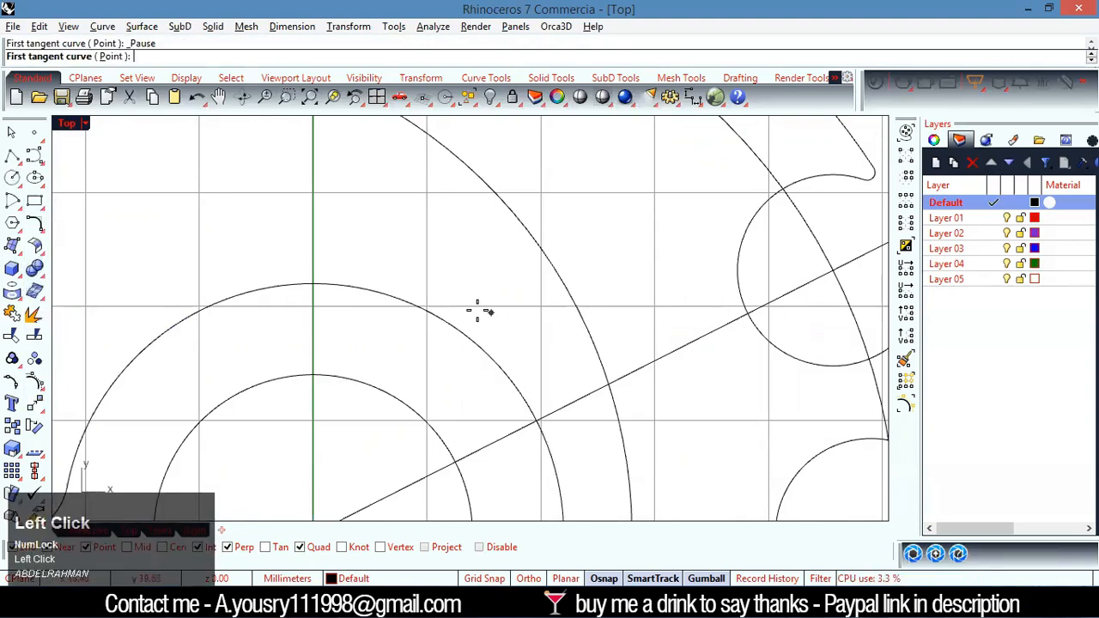
left_click(512, 376)
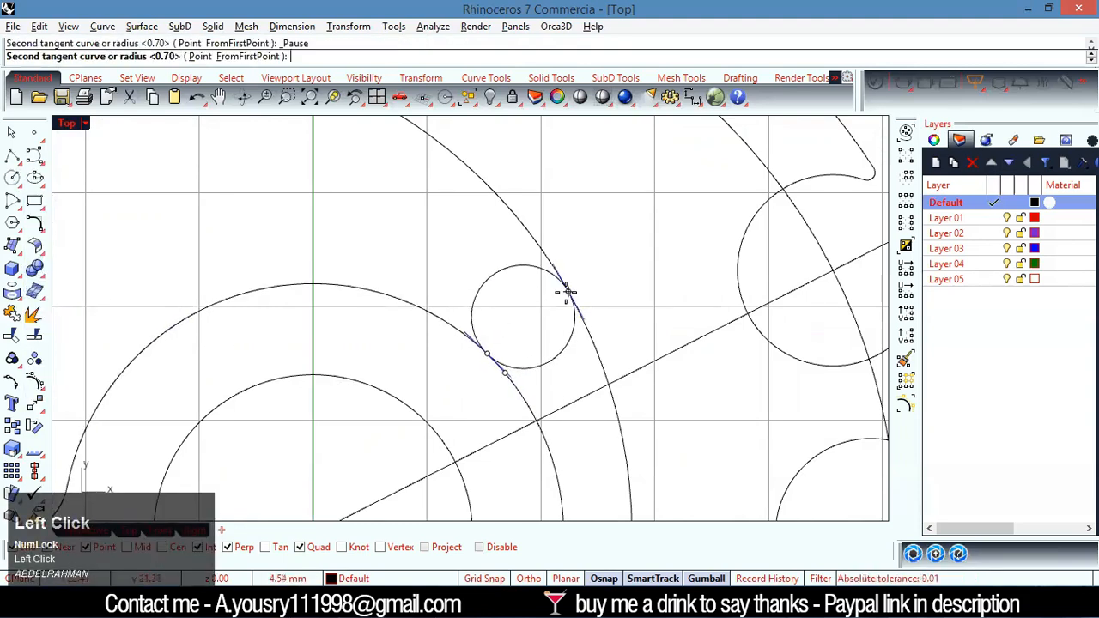
left_click(565, 294)
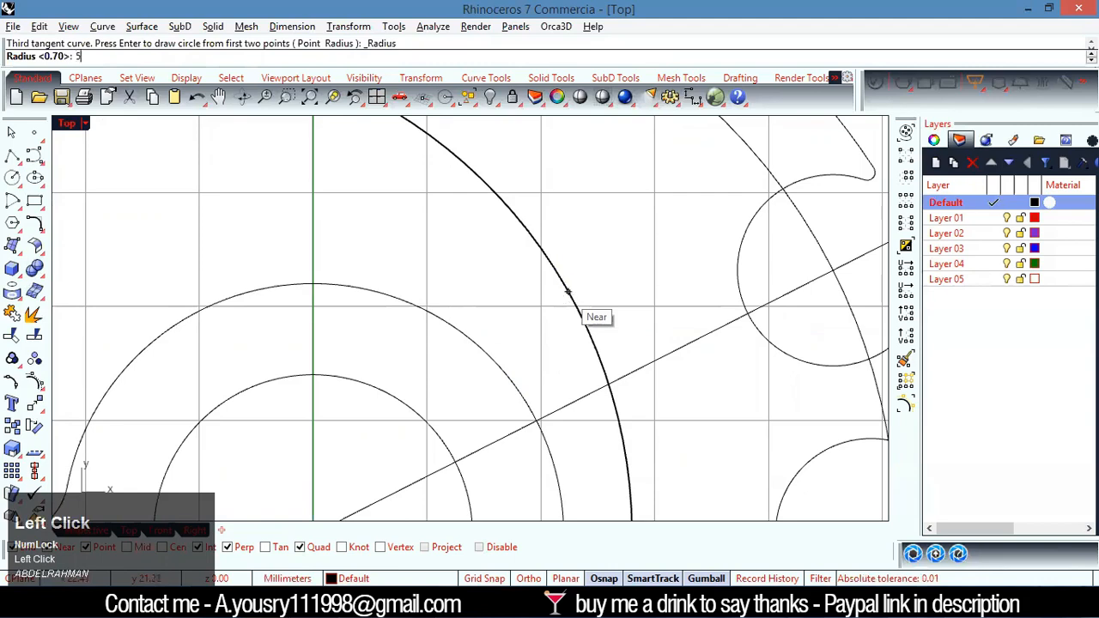
type("5")
key("Return")
Trim the radius 5 circle, hub arc and large slot arc against each other to form the slot's rounded inner end
scroll(510, 344, "up", 2)
left_click_drag(613, 283, 483, 362)
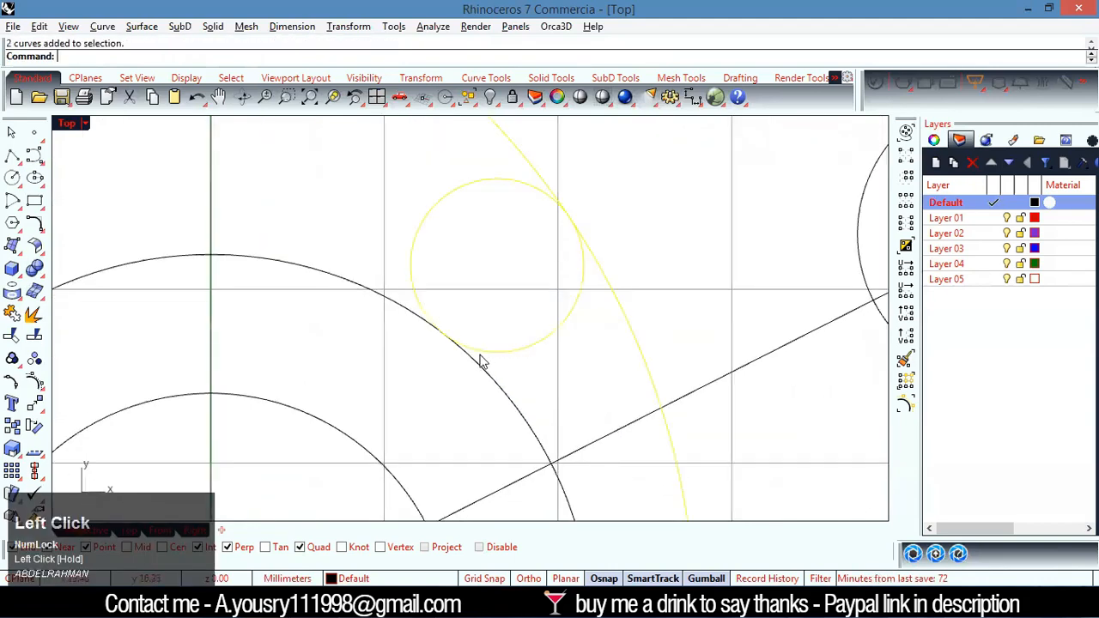
left_click(502, 386, "shift")
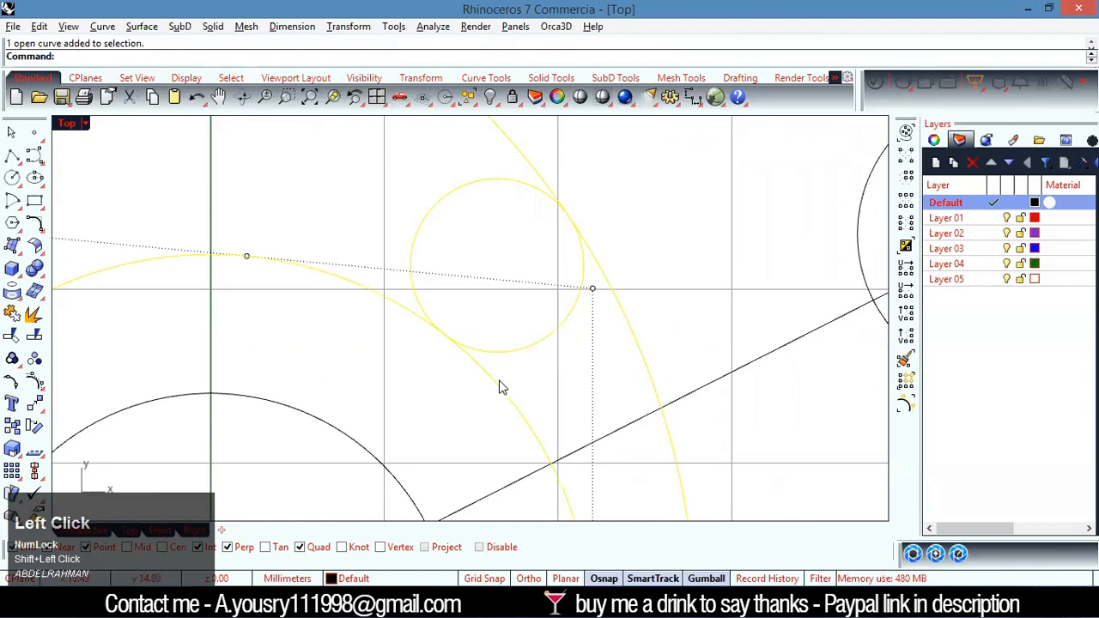
key("ctrl+t")
left_click(499, 389)
left_click(448, 192)
scroll(612, 304, "down", 5)
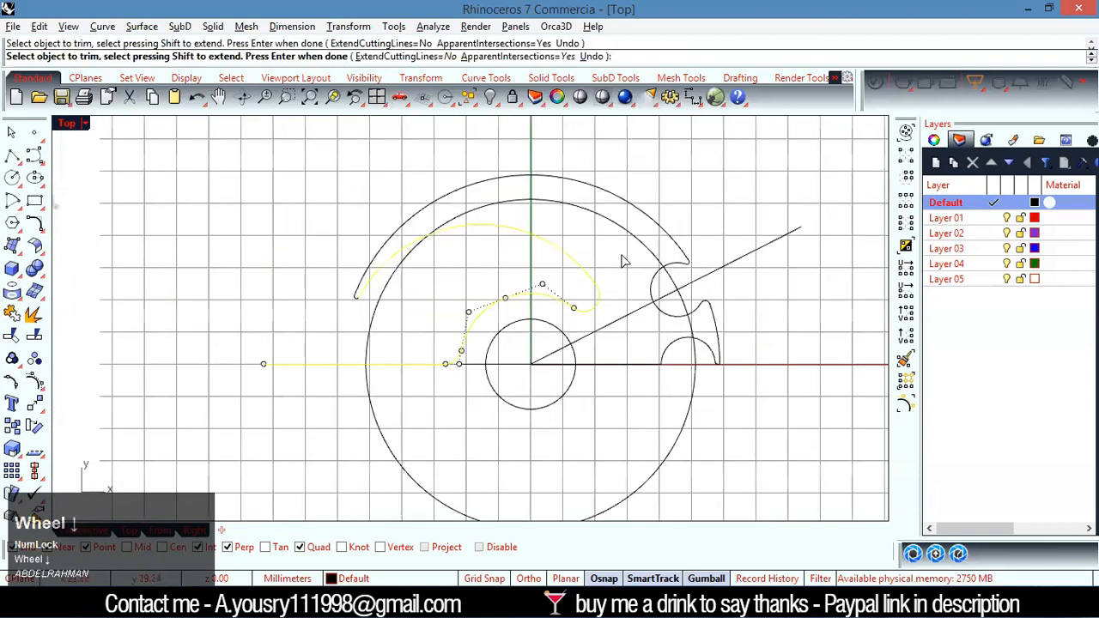
right_click(608, 251)
left_click(607, 250)
Join the upper half's profile into one curve, from the left horizontal line through the slot, outer arc and round notches to the right end
scroll(552, 267, "up", 2)
left_click_drag(625, 270, 580, 315)
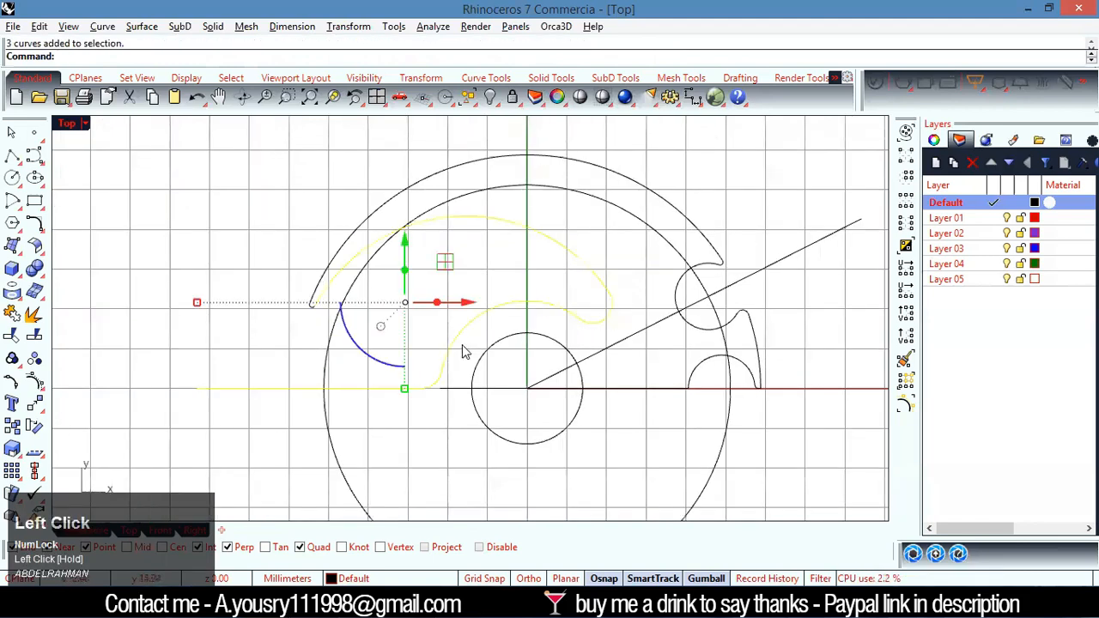
left_click(354, 233, "shift")
scroll(317, 319, "up", 4)
left_click_drag(318, 317, 206, 289, "shift")
scroll(206, 295, "down", 5)
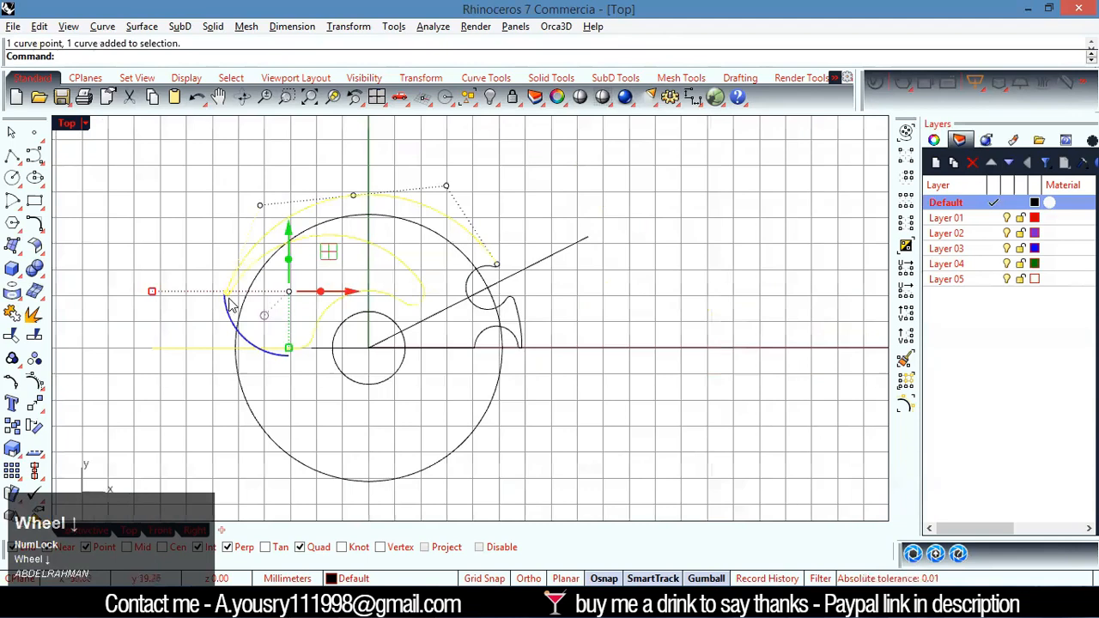
scroll(434, 315, "up", 5)
left_click(431, 314, "shift")
left_click_drag(429, 317, 423, 317, "shift")
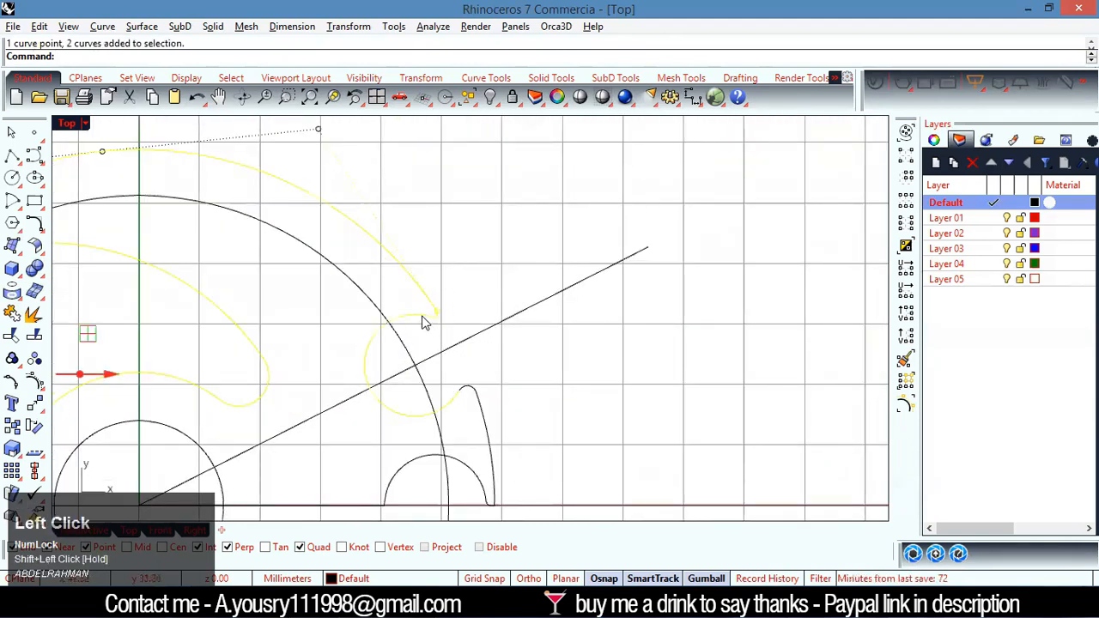
scroll(423, 317, "down", 3)
scroll(439, 361, "up", 4)
left_click_drag(500, 359, 454, 411, "shift")
scroll(510, 412, "down", 3)
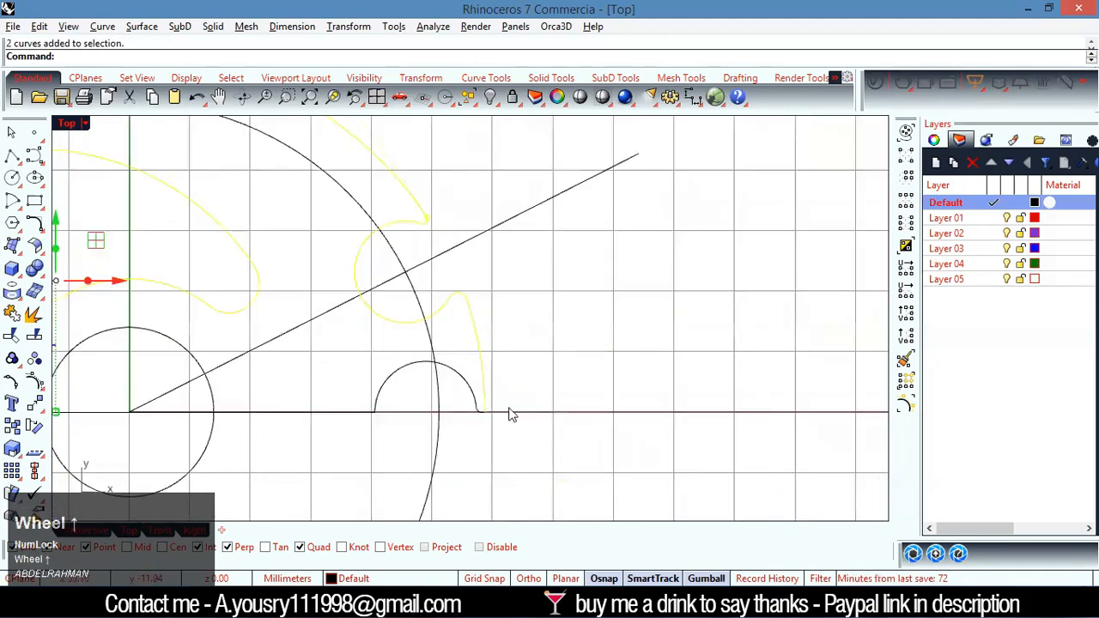
scroll(454, 380, "up", 5)
left_click(438, 367, "shift")
left_click(459, 389, "shift")
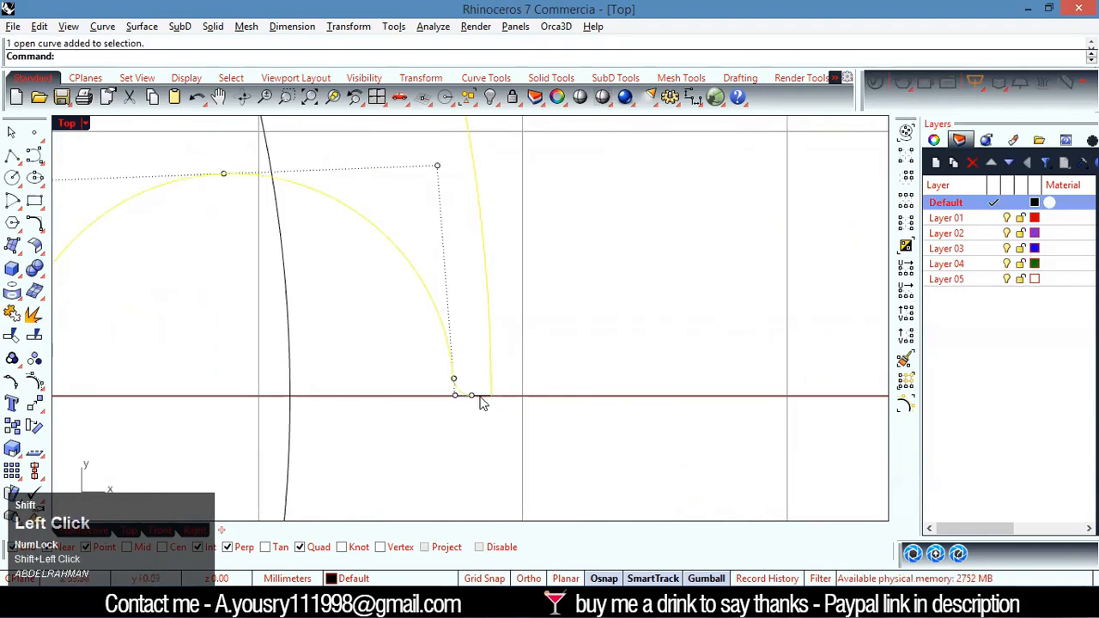
scroll(483, 411, "down", 4)
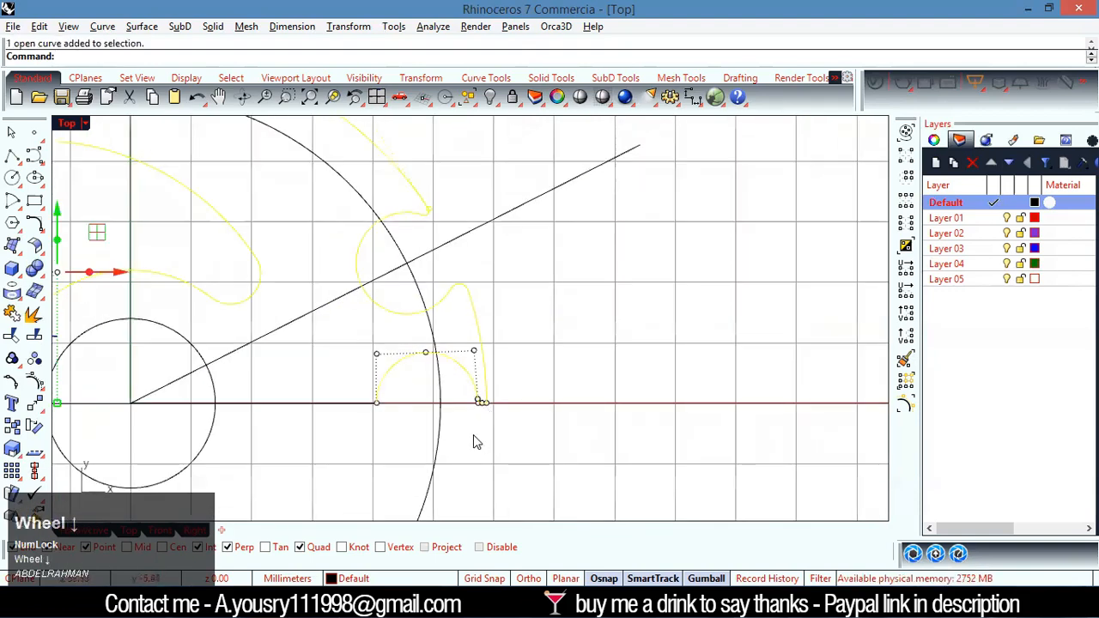
key("ctrl+j")
left_click(507, 314)
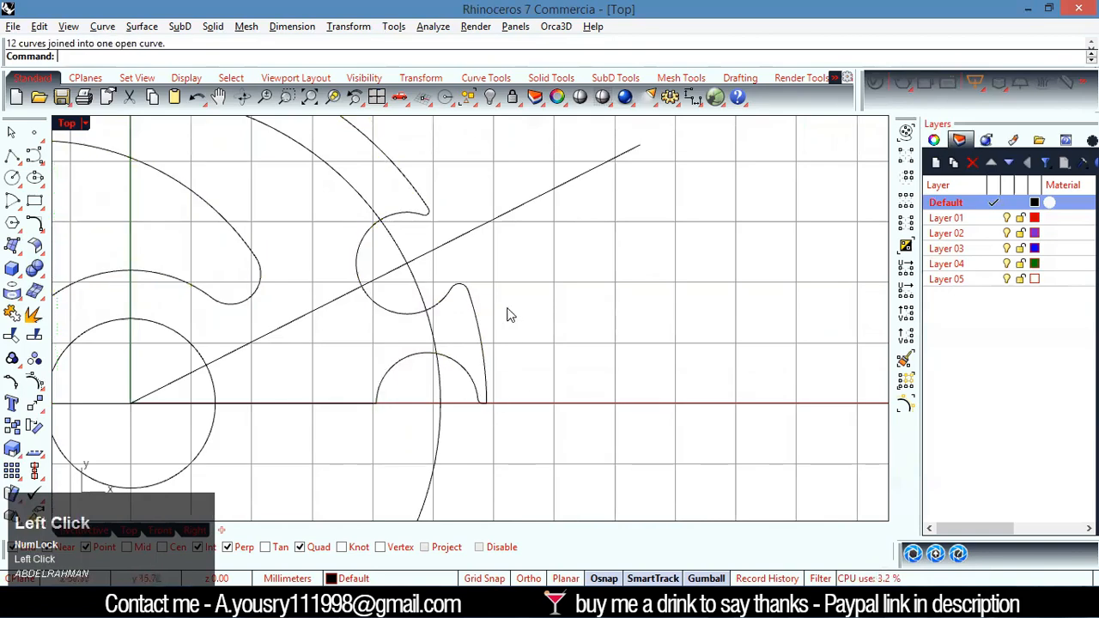
Delete the construction circle that passes through the notch centres
scroll(432, 354, "up", 5)
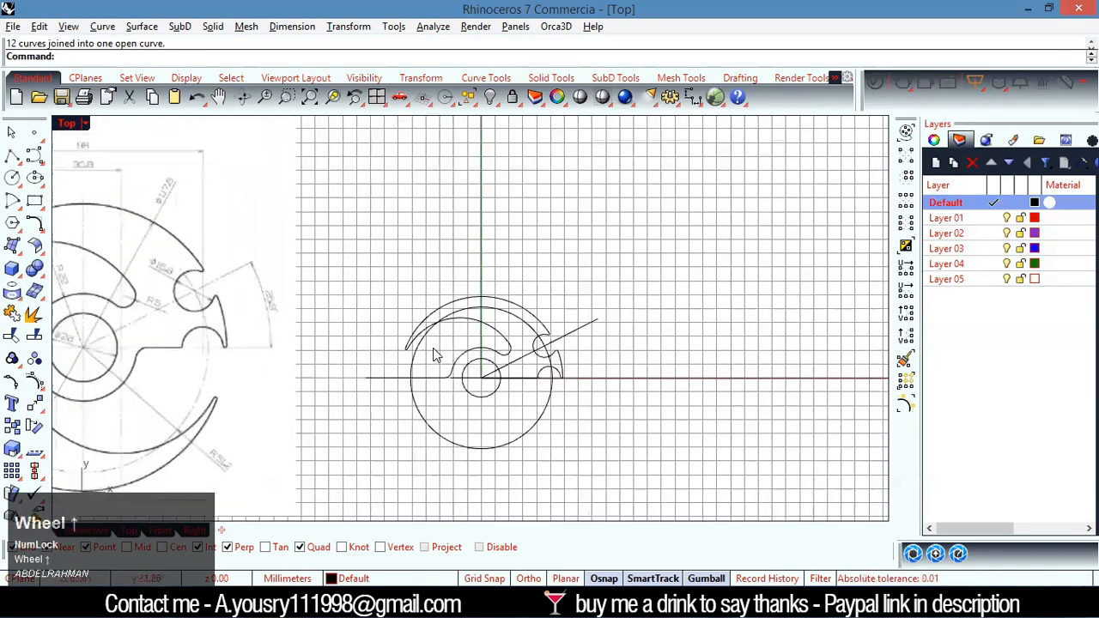
scroll(438, 353, "up", 4)
left_click(358, 366)
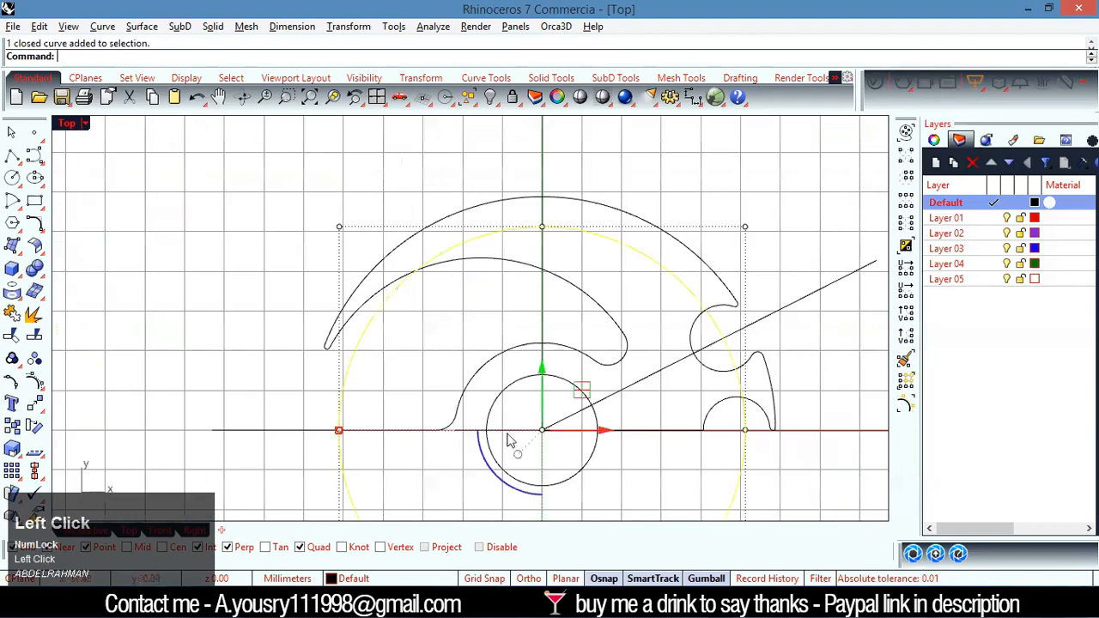
scroll(513, 404, "up", 2)
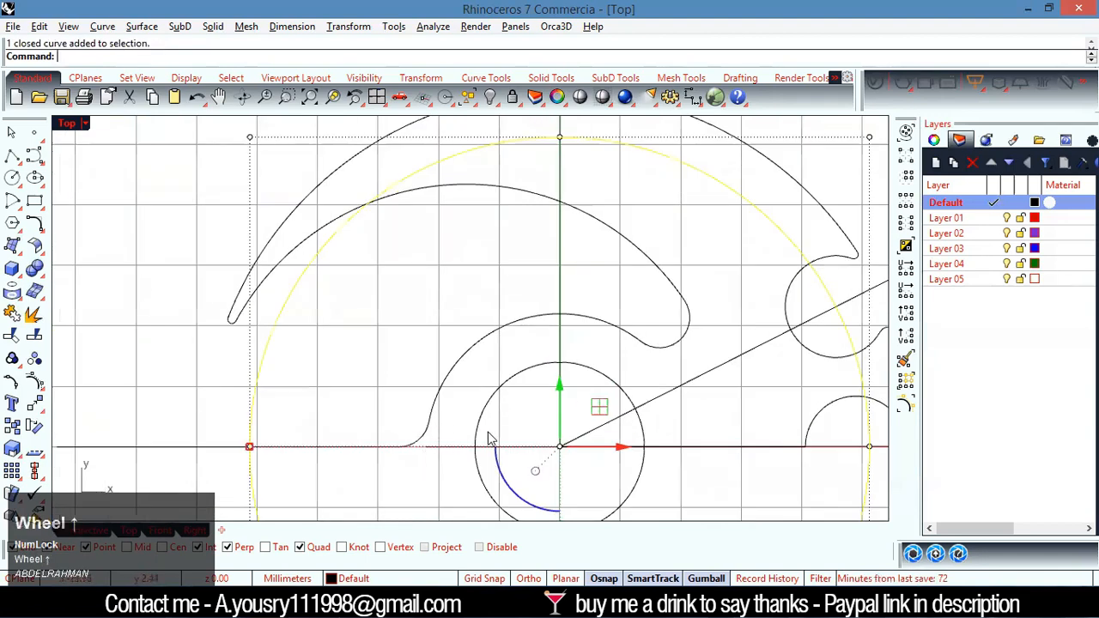
key("Delete")
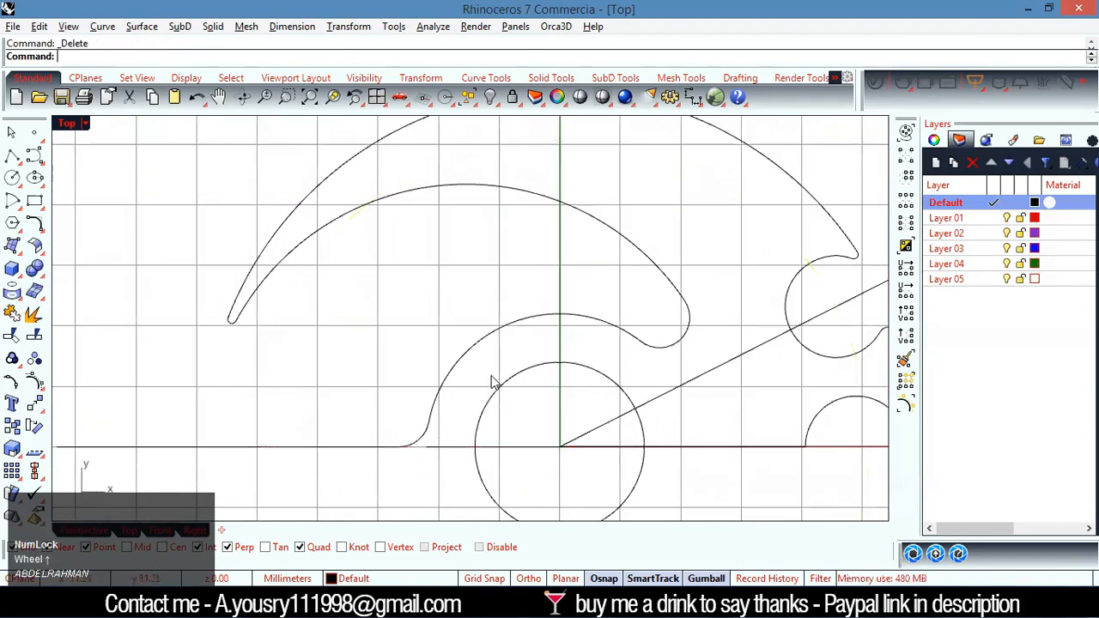
Delete the slanted construction line that runs from the hub centre through the upper right round notch
scroll(491, 381, "up", 2)
left_click(755, 277)
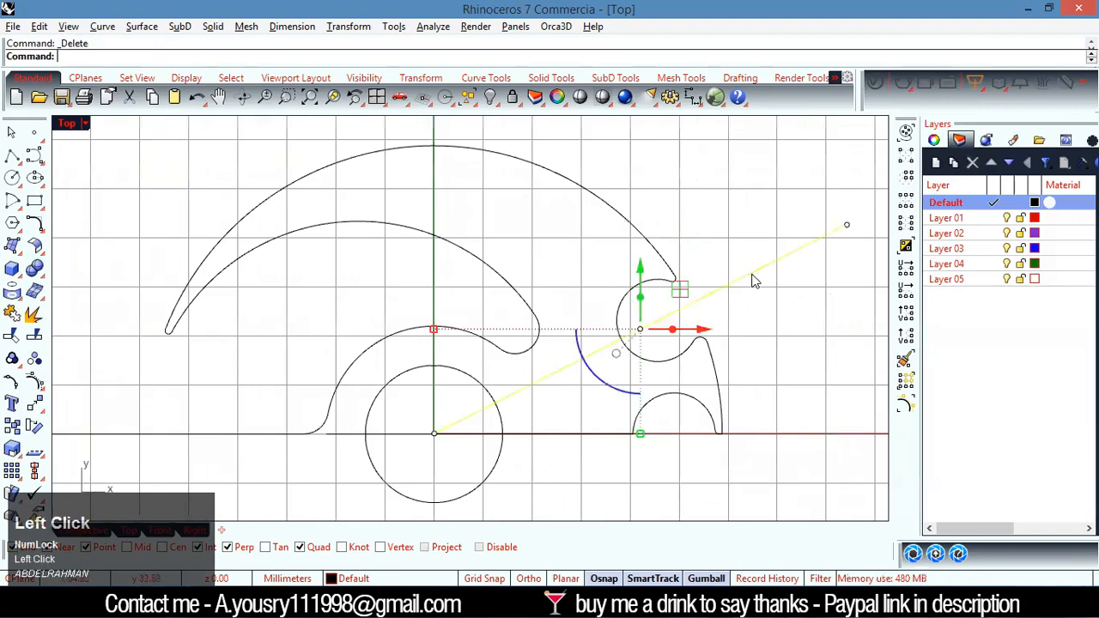
key("Delete")
Join the small semicircular notch and its adjoining horizontal line on the right with the upper half's profile
scroll(753, 384, "down", 6)
left_click(658, 408)
left_click(746, 470)
scroll(726, 402, "up", 2)
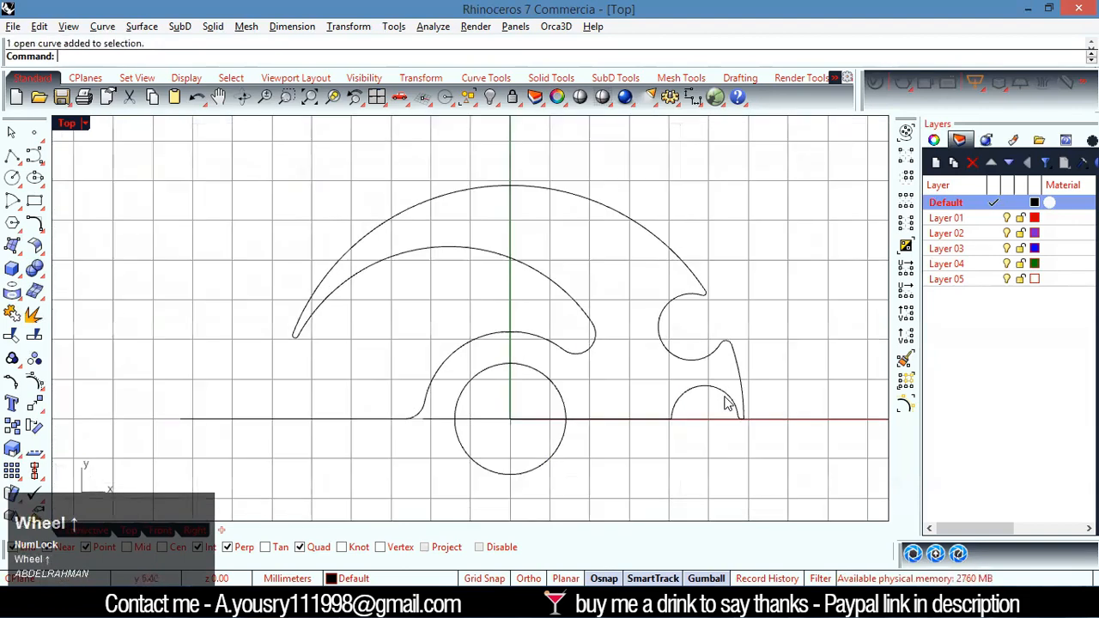
left_click(652, 421)
scroll(705, 394, "up", 2)
left_click(718, 410, "shift")
key("ctrl+j")
Mirror a copy of the upper half's profile across the horizontal axis through the origin (0)
left_click(713, 378)
scroll(713, 367, "down", 3)
left_click(712, 367)
scroll(645, 444, "down", 2)
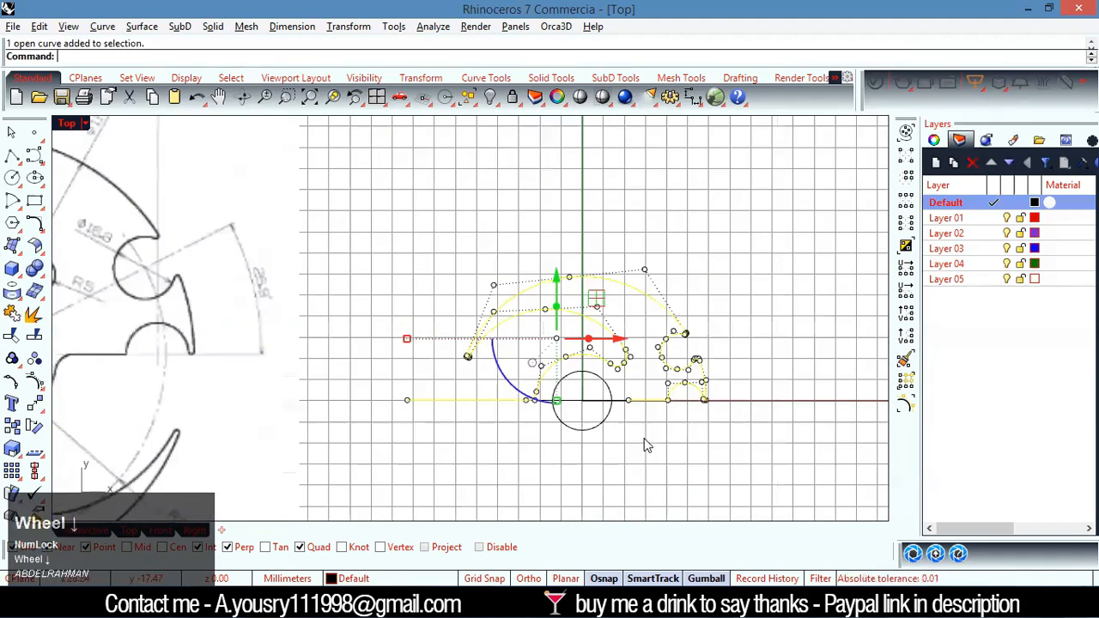
scroll(650, 471, "up", 1)
type("Mirror")
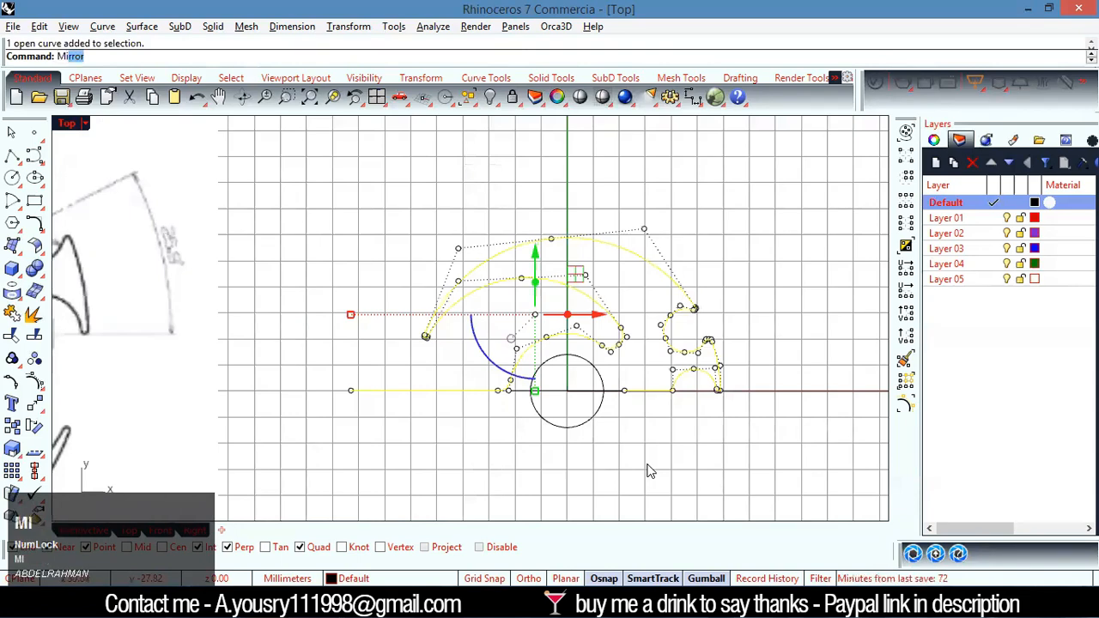
key("Return")
type("0")
key("Return")
scroll(720, 488, "down", 2)
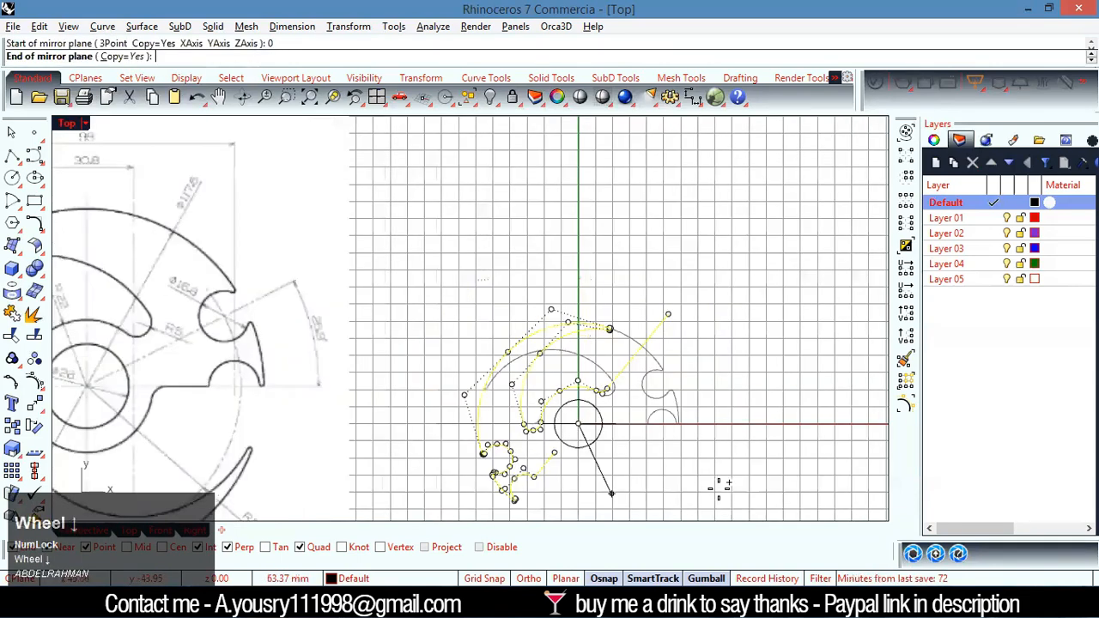
scroll(720, 487, "down", 2)
left_click(769, 436)
Rotate the mirrored lower profile 180 degrees about the Y axis, working in the Perspective view
scroll(711, 447, "up", 1)
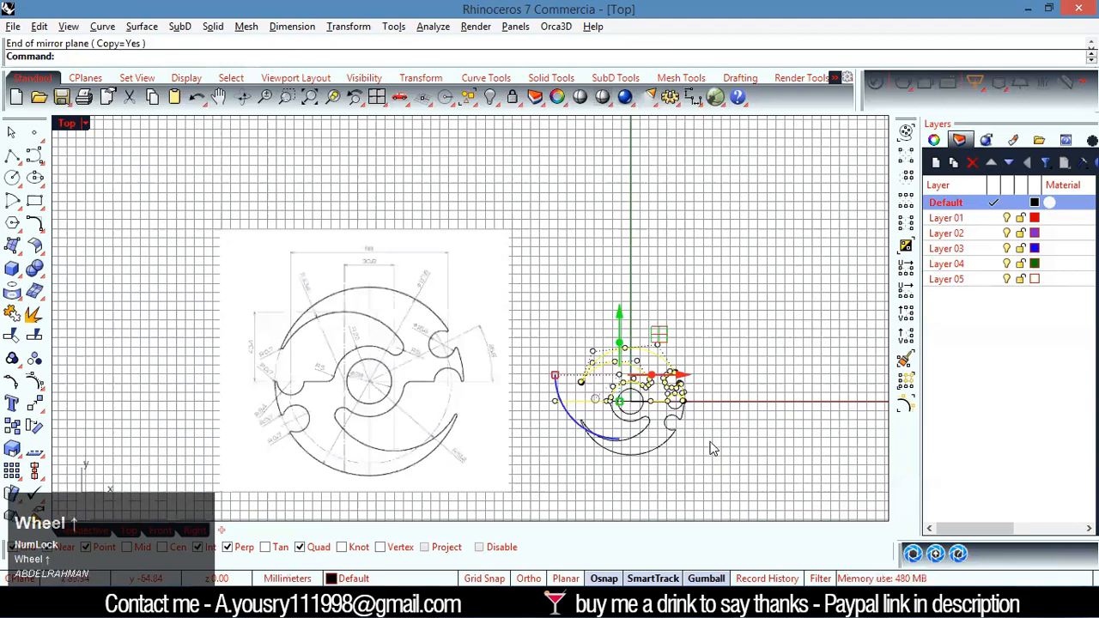
scroll(711, 448, "up", 2)
left_click(624, 432)
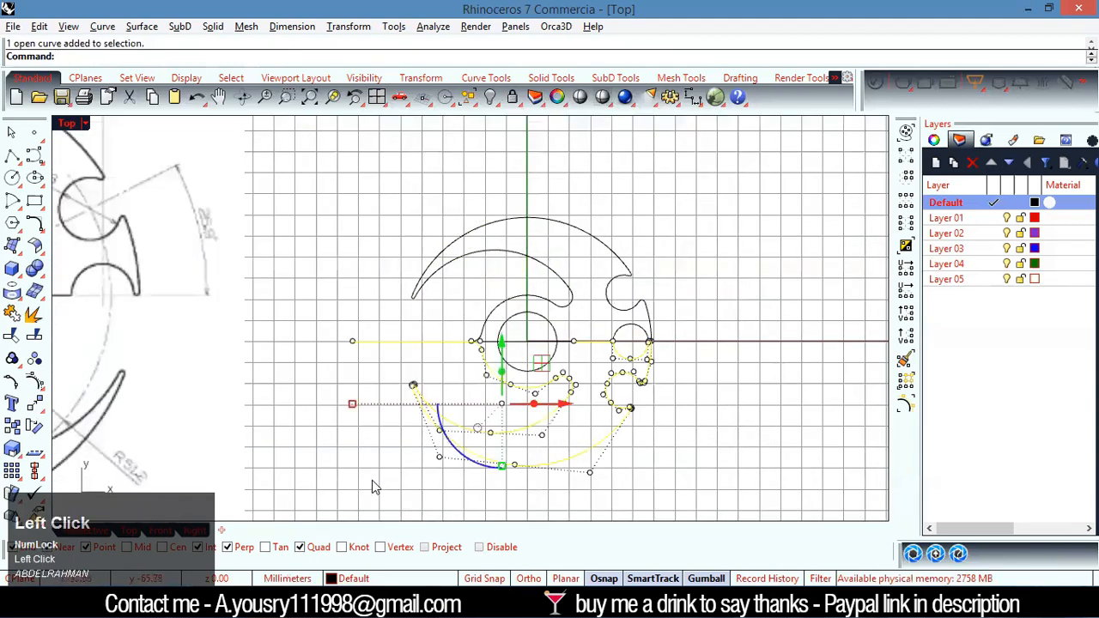
double_click(67, 125)
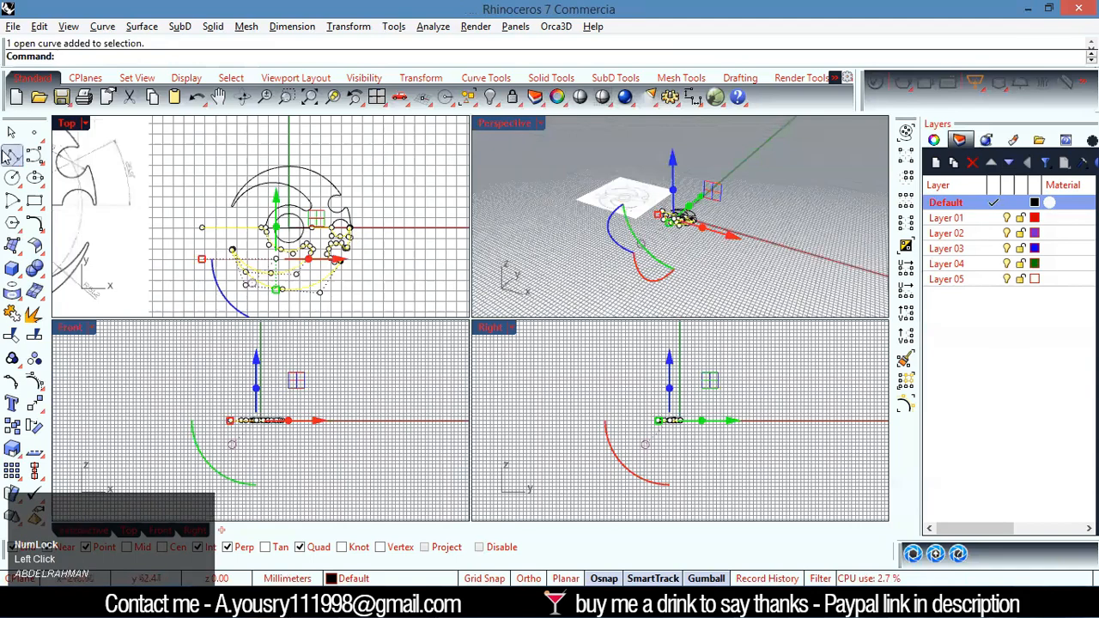
left_click(514, 193)
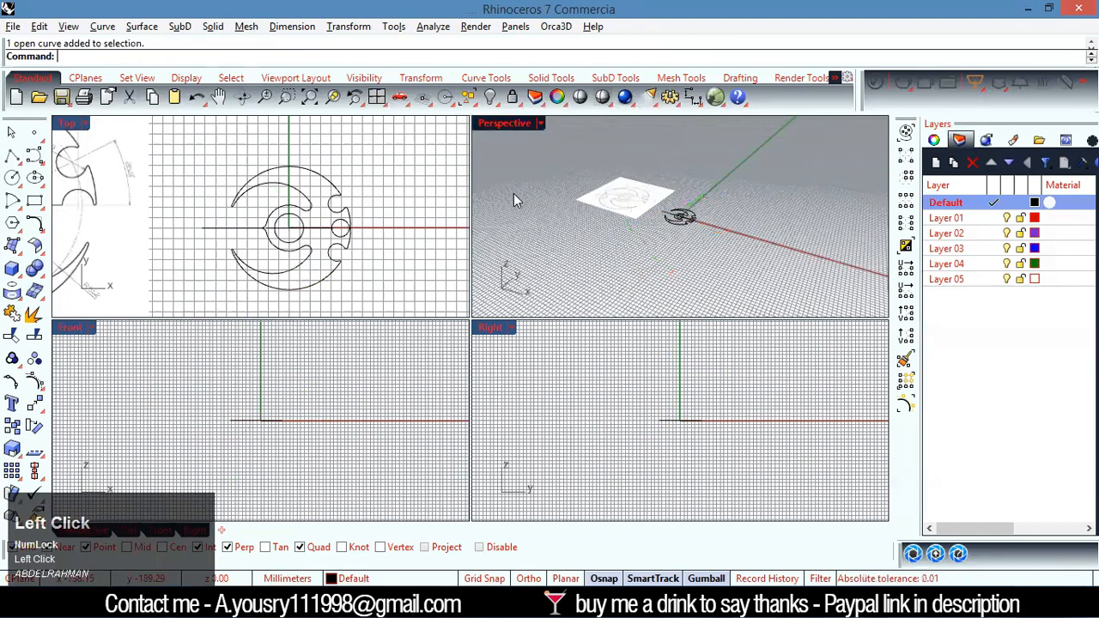
double_click(504, 123)
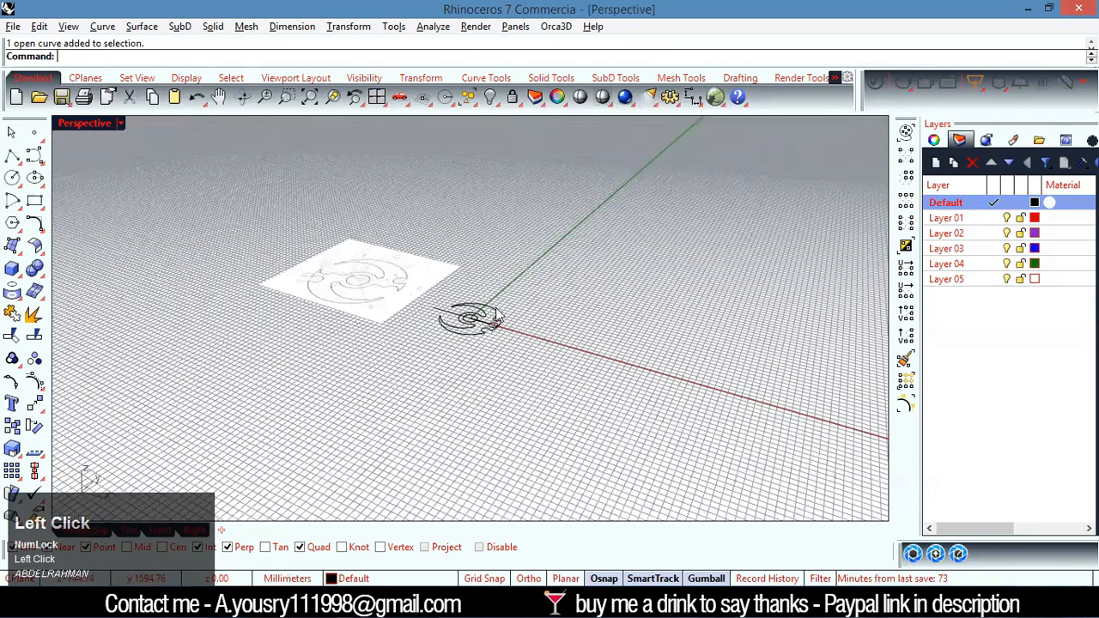
scroll(496, 316, "up", 5)
right_click_drag(530, 384, 578, 474)
right_click_drag(601, 388, 458, 323)
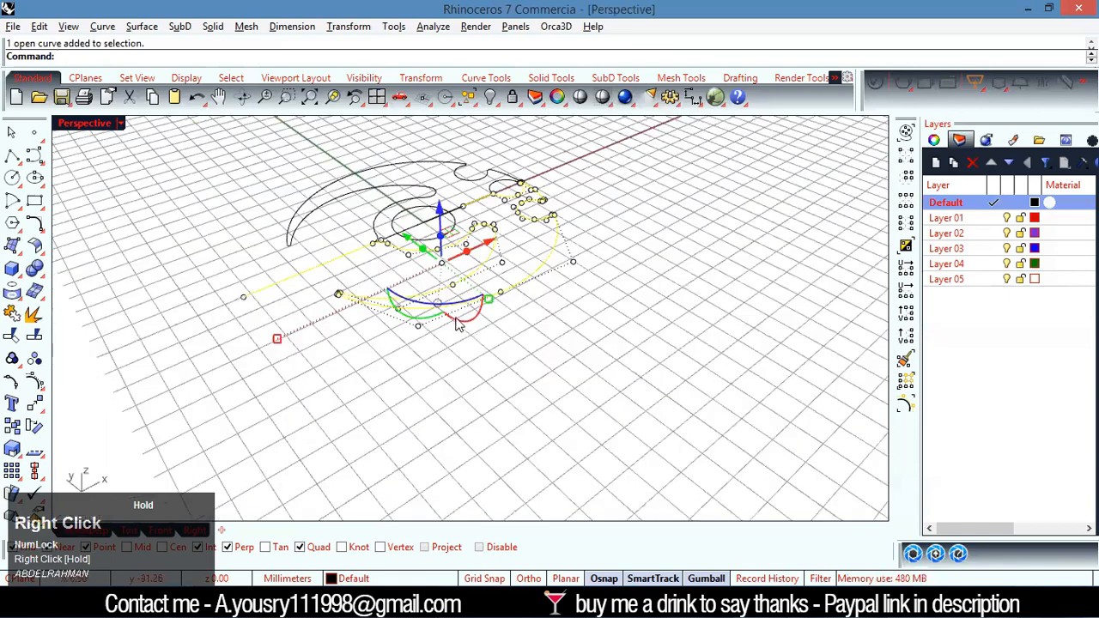
scroll(400, 243, "up", 3)
left_click(396, 237)
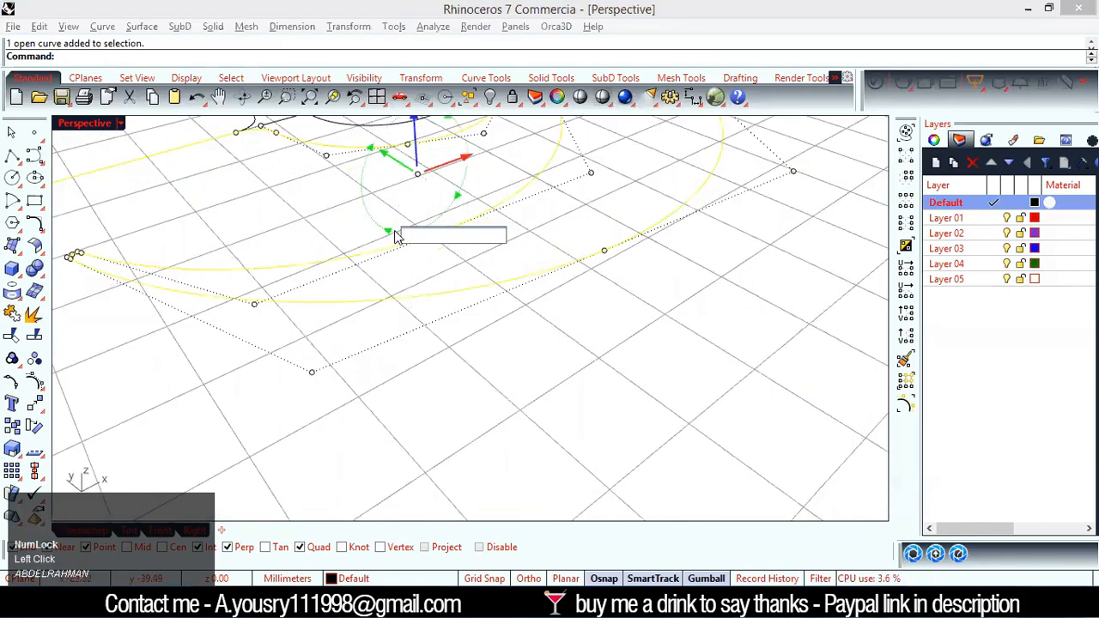
type("18")
key("Return")
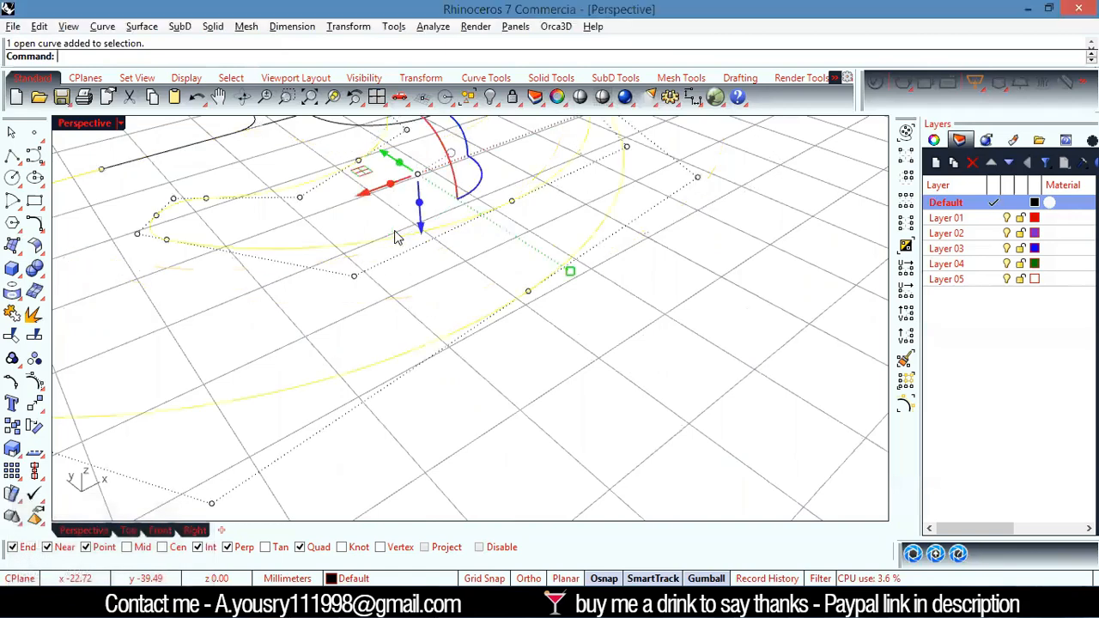
Shift the rotated lower profile along the X axis towards the hub by eye
left_click(598, 348)
scroll(549, 290, "down", 5)
scroll(550, 290, "down", 5)
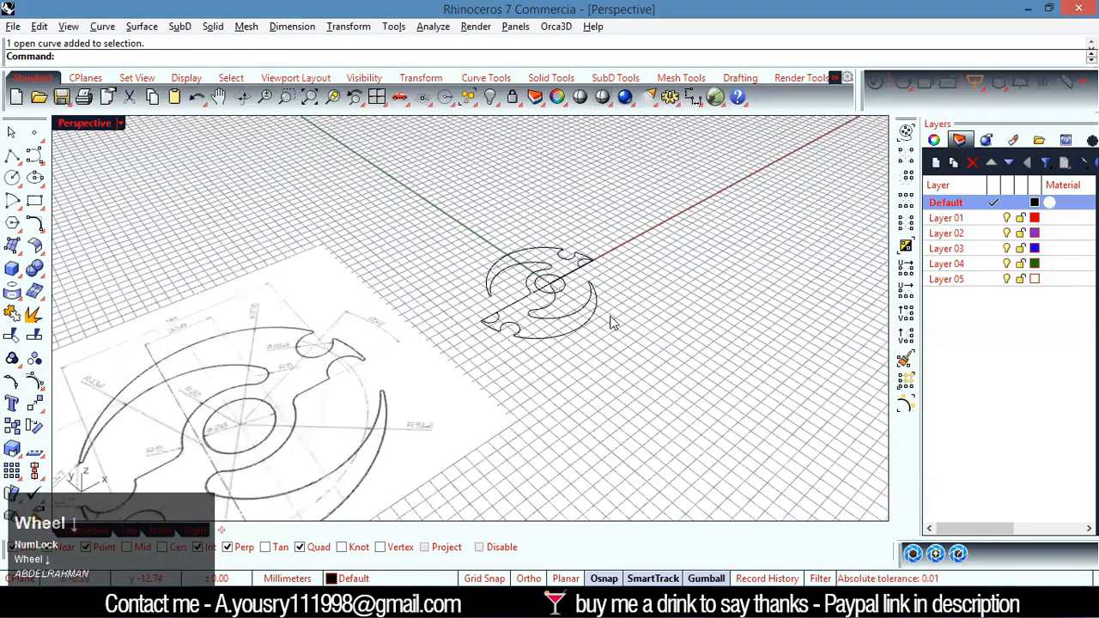
scroll(548, 297, "up", 10)
right_click_drag(533, 390, 460, 445)
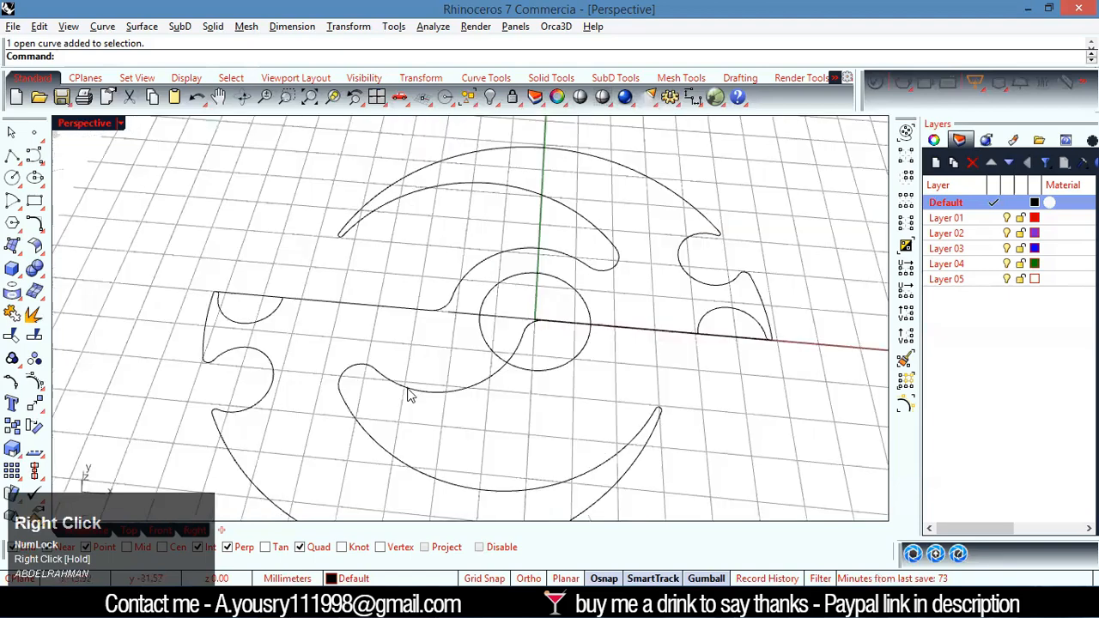
left_click(422, 394)
left_click_drag(538, 436, 666, 472)
left_click(697, 427)
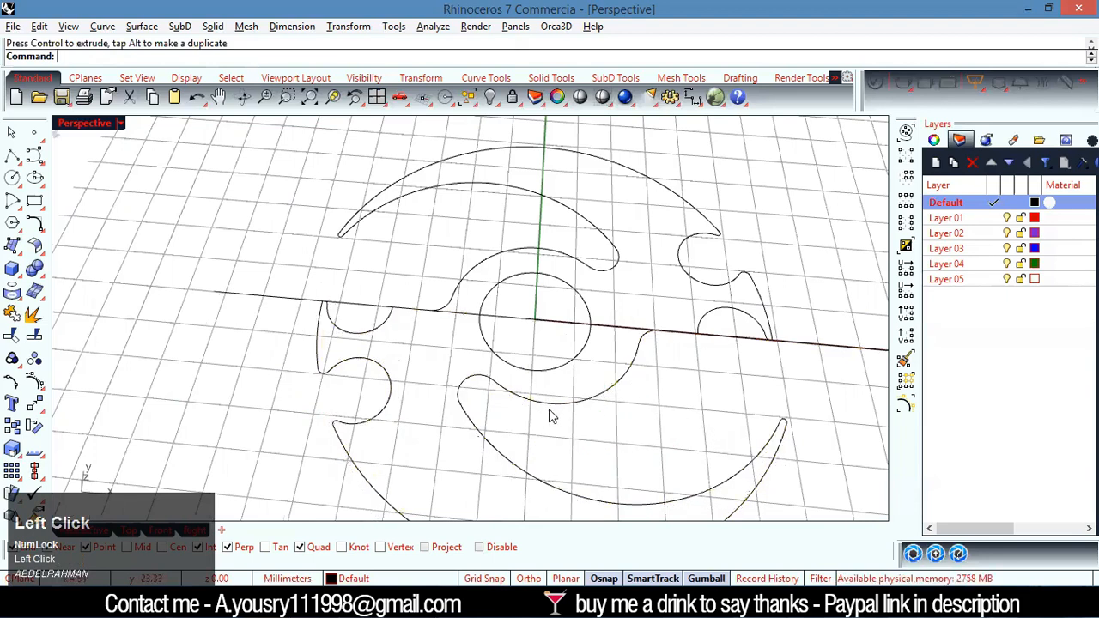
Move the lower profile clear of the upper half, to an empty area below the hub circle
left_click(572, 410)
left_click_drag(663, 446, 651, 460)
scroll(635, 421, "down", 6)
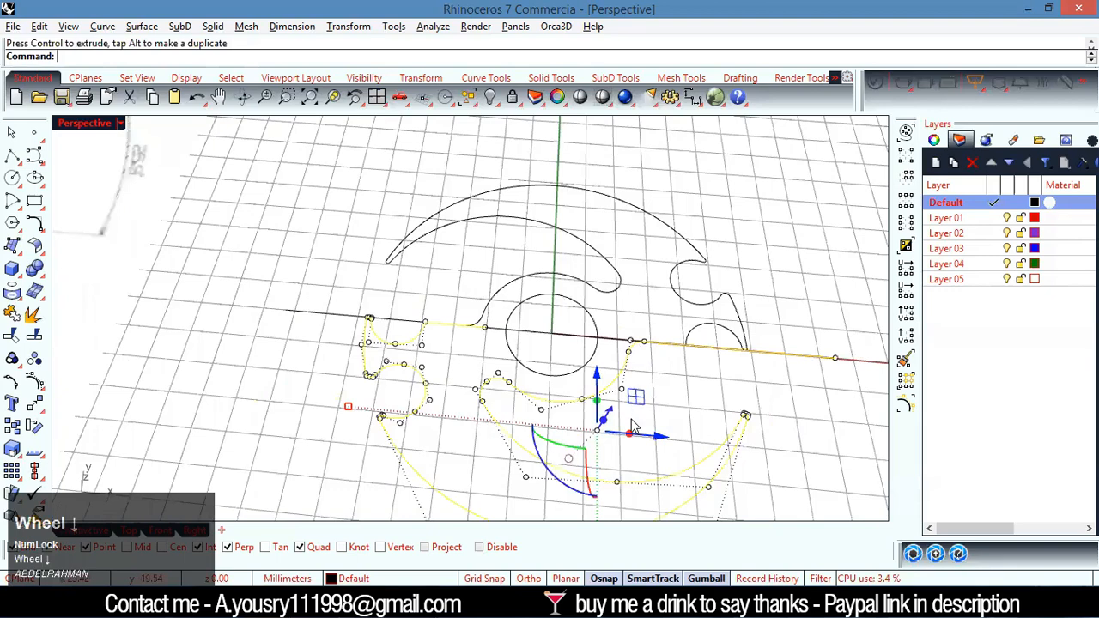
right_click_drag(641, 476, 466, 432)
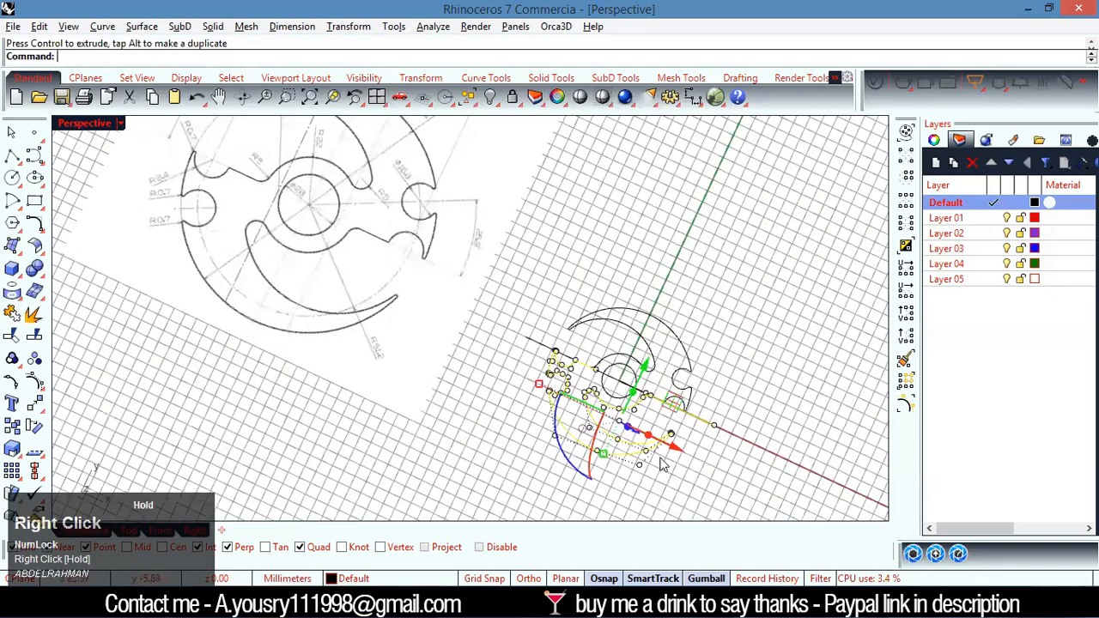
scroll(662, 464, "up", 5)
left_click_drag(637, 396, 508, 359)
left_click(539, 427)
right_click_drag(541, 413, 779, 359)
scroll(558, 275, "down", 4)
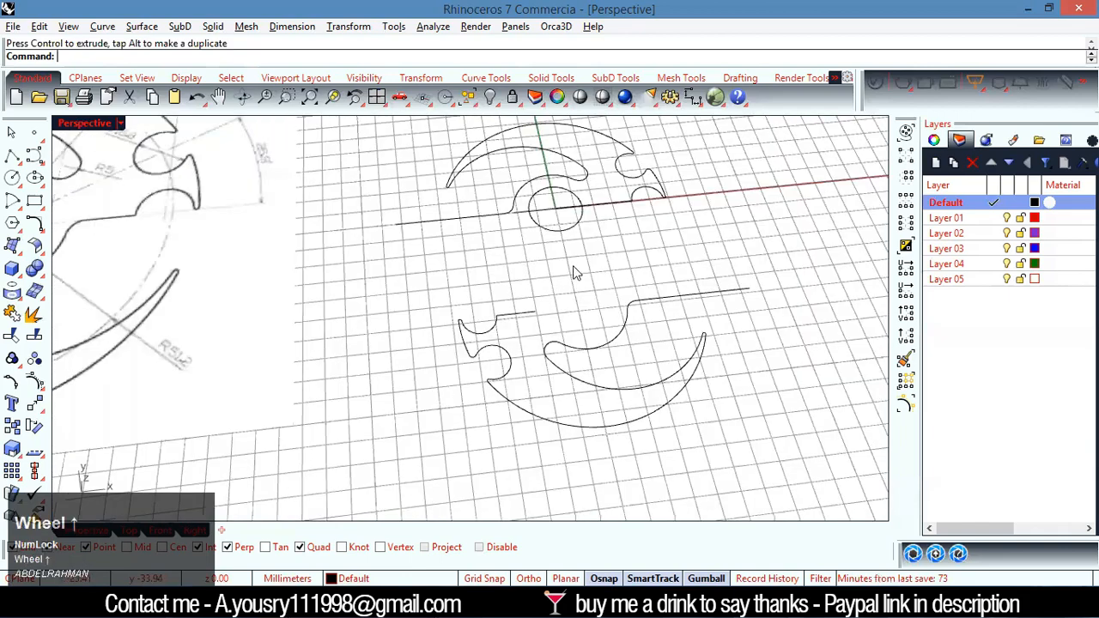
scroll(601, 333, "up", 1)
scroll(626, 351, "up", 1)
scroll(582, 321, "down", 1)
scroll(567, 365, "up", 1)
scroll(564, 369, "down", 1)
scroll(584, 418, "up", 1)
Move the lower profile from the centre of its hub arc to the centre of the hub circle, using the Cen snap
left_click(584, 418)
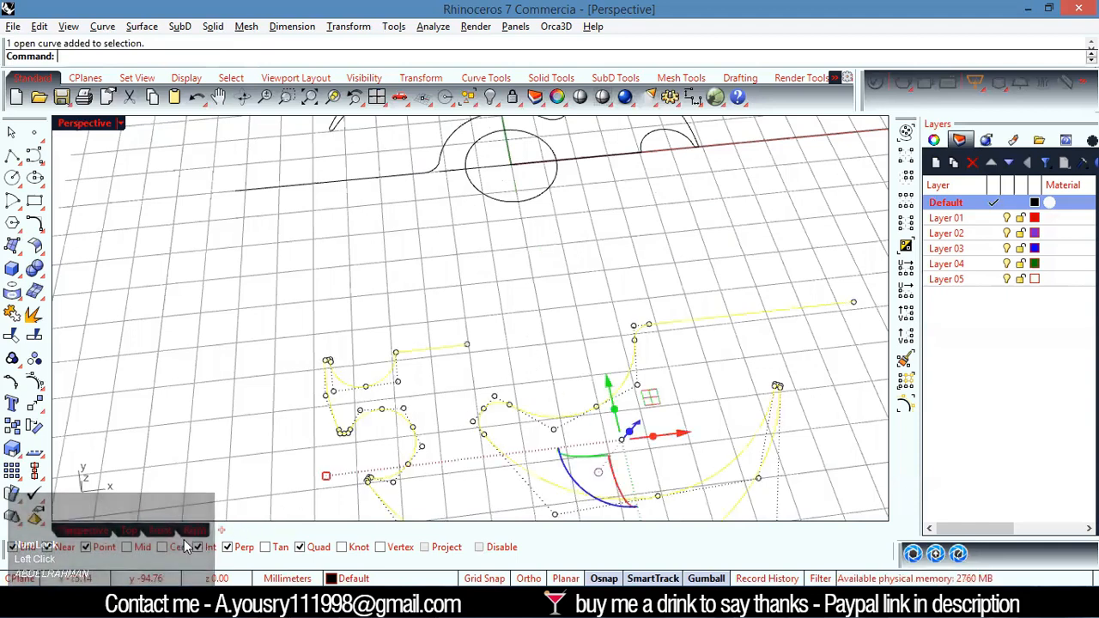
type("M")
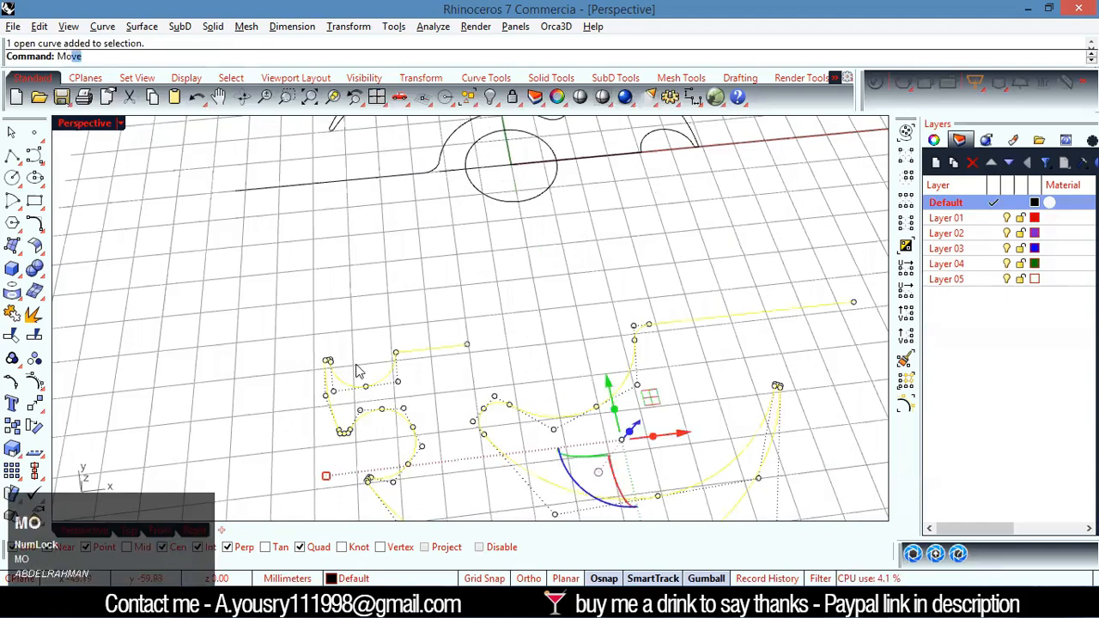
type("o")
key("Return")
left_click(611, 360)
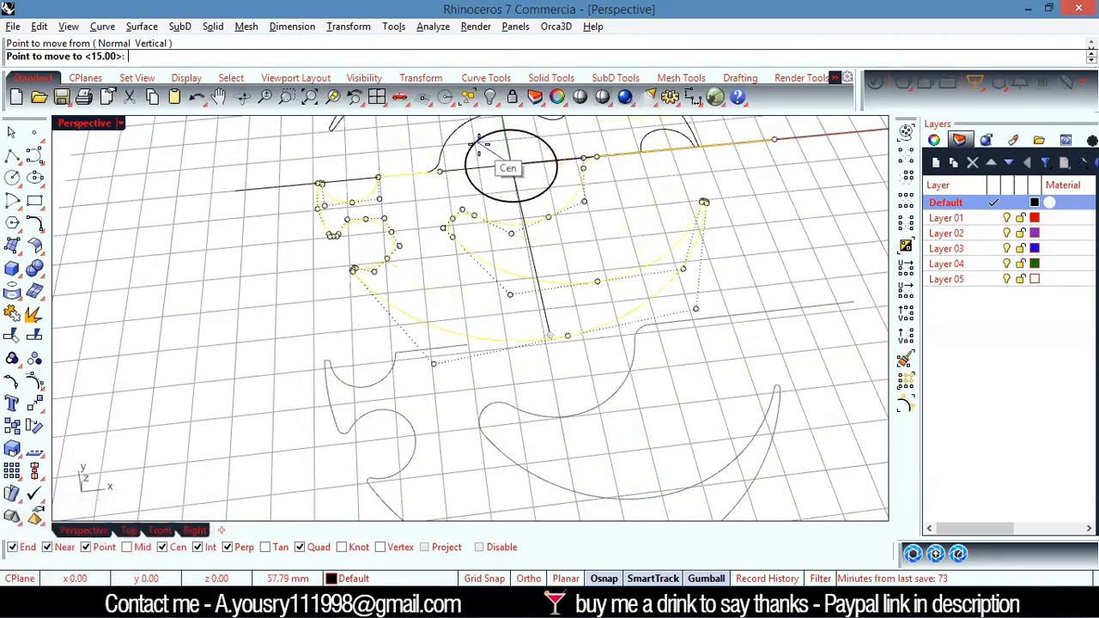
left_click(509, 172)
Trim the horizontal line across the left semicircular notch and its tail beyond the plate's left edge, using both profiles as cutters
scroll(799, 372, "down", 3)
right_click_drag(799, 372, 552, 283)
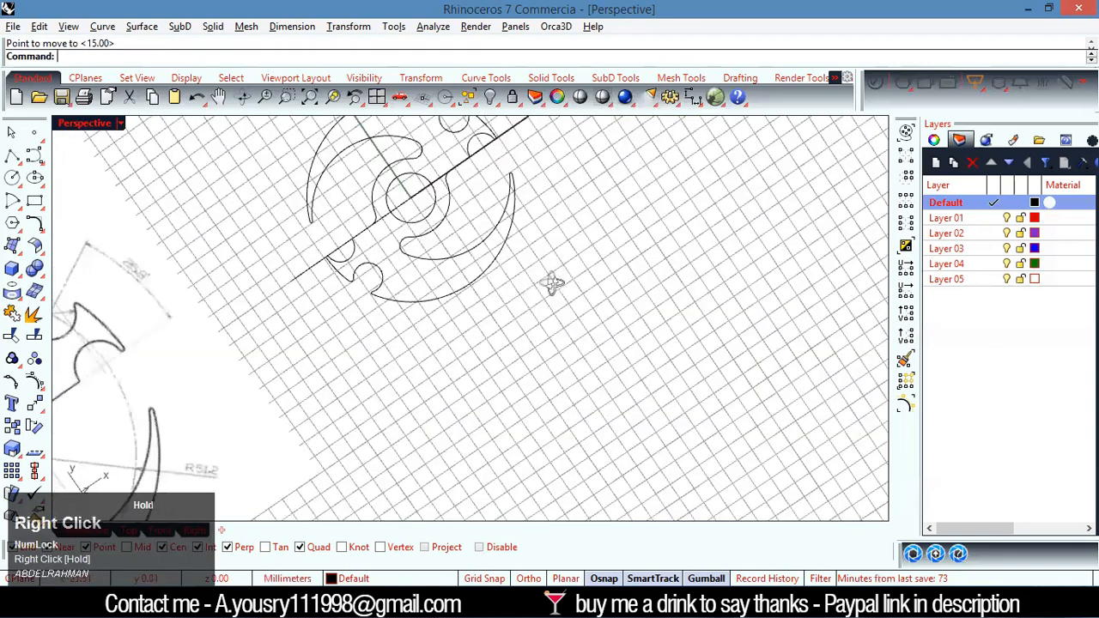
scroll(464, 294, "down", 2)
right_click_drag(464, 312, 437, 294)
scroll(438, 298, "up", 8)
left_click_drag(408, 205, 354, 271)
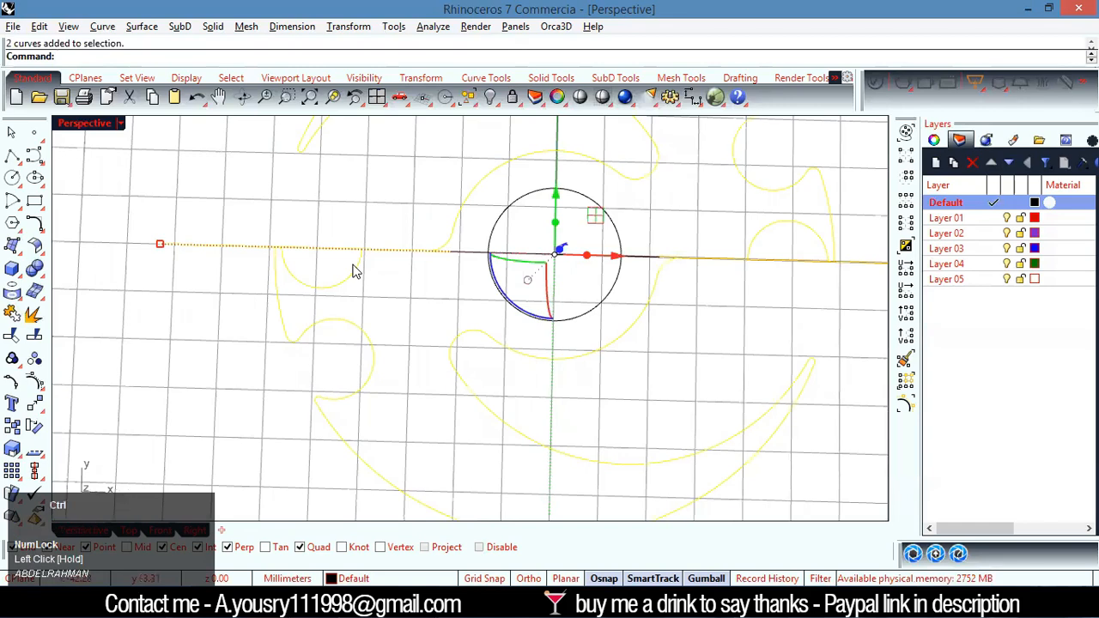
key("ctrl+t")
left_click(337, 255)
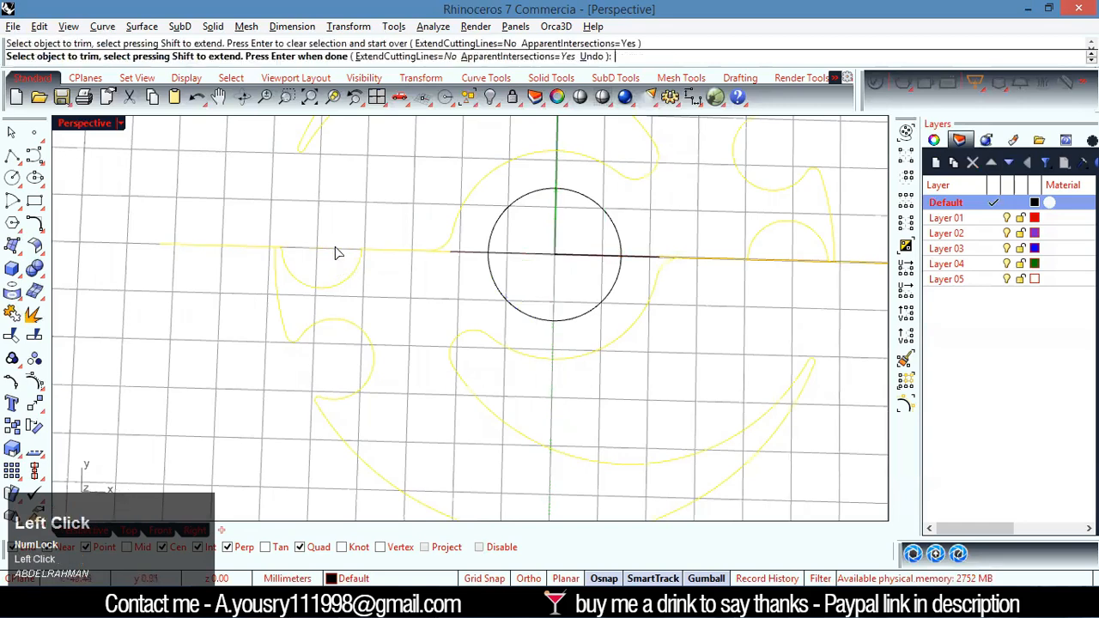
left_click(239, 248)
scroll(343, 262, "down", 6)
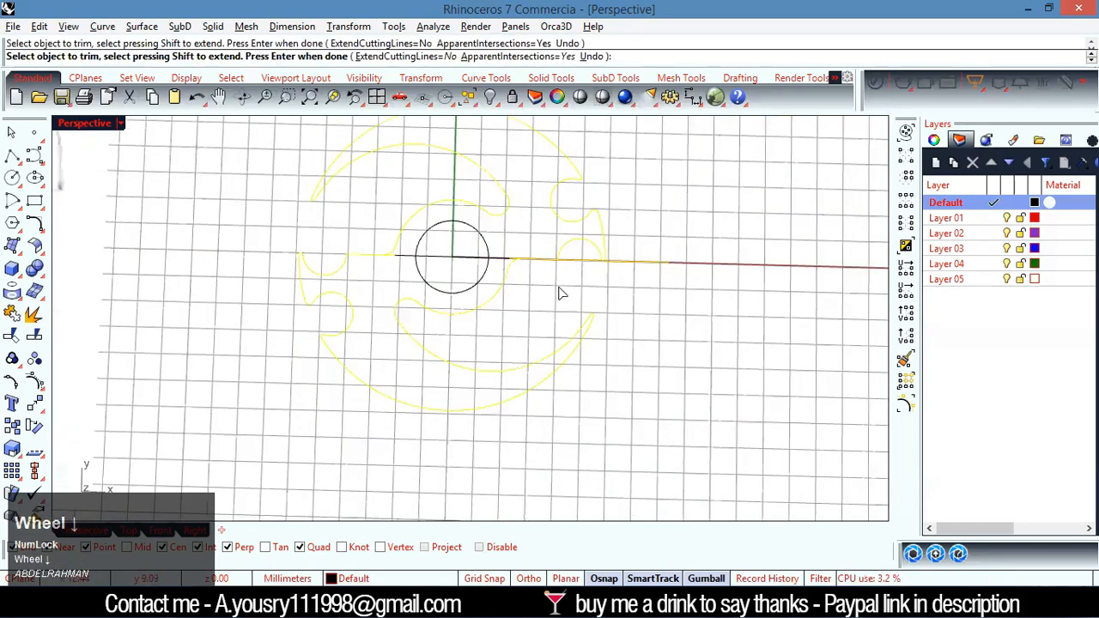
scroll(562, 316, "up", 4)
right_click(566, 316)
Trim the horizontal line across the right semicircular notch and its remainder beyond the plate's right edge
left_click(566, 316)
left_click(633, 286)
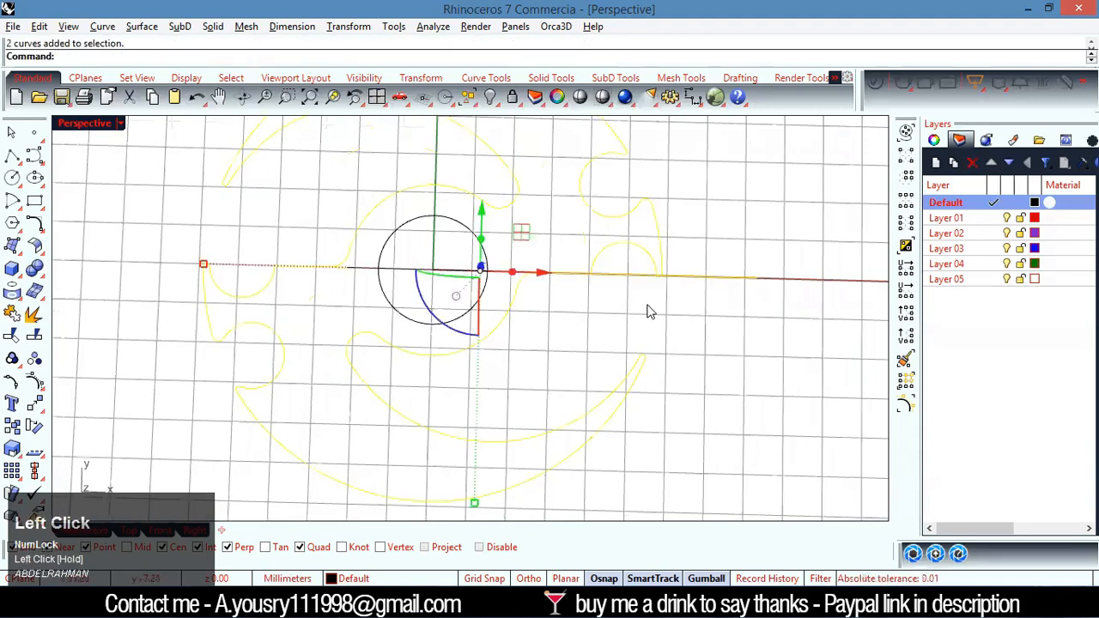
key("ctrl+t")
left_click(619, 285)
right_click(615, 310)
left_click(615, 310)
left_click(713, 276)
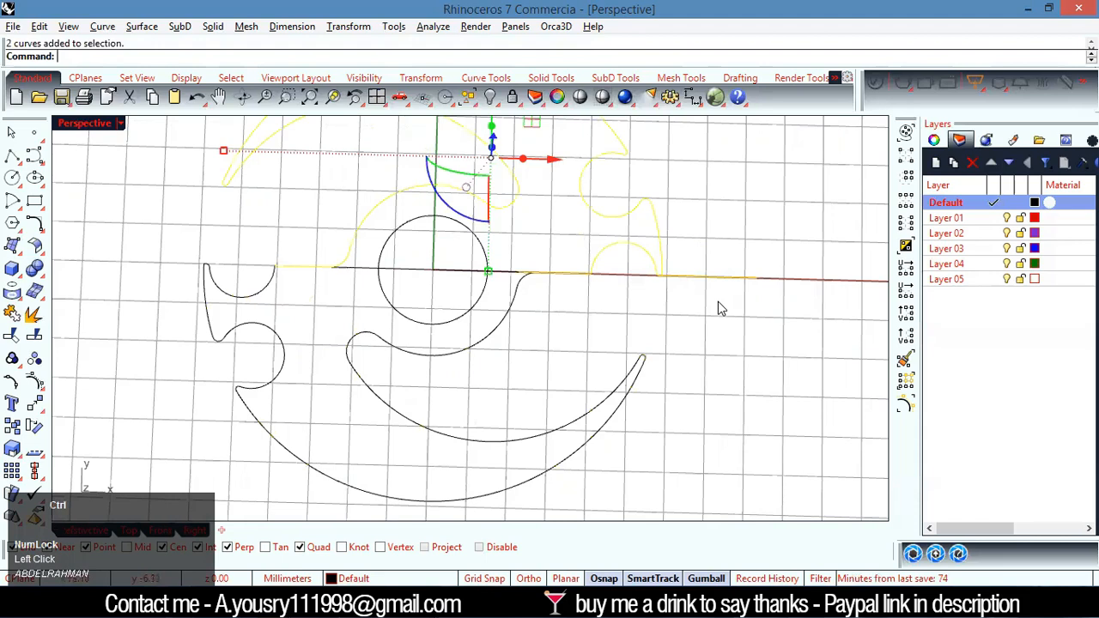
key("ctrl+t")
left_click(719, 278)
right_click(715, 309)
Select all the plate's curves and join them
left_click(695, 353)
scroll(695, 353, "down", 8)
left_click_drag(721, 226, 462, 441)
key("ctrl+j")
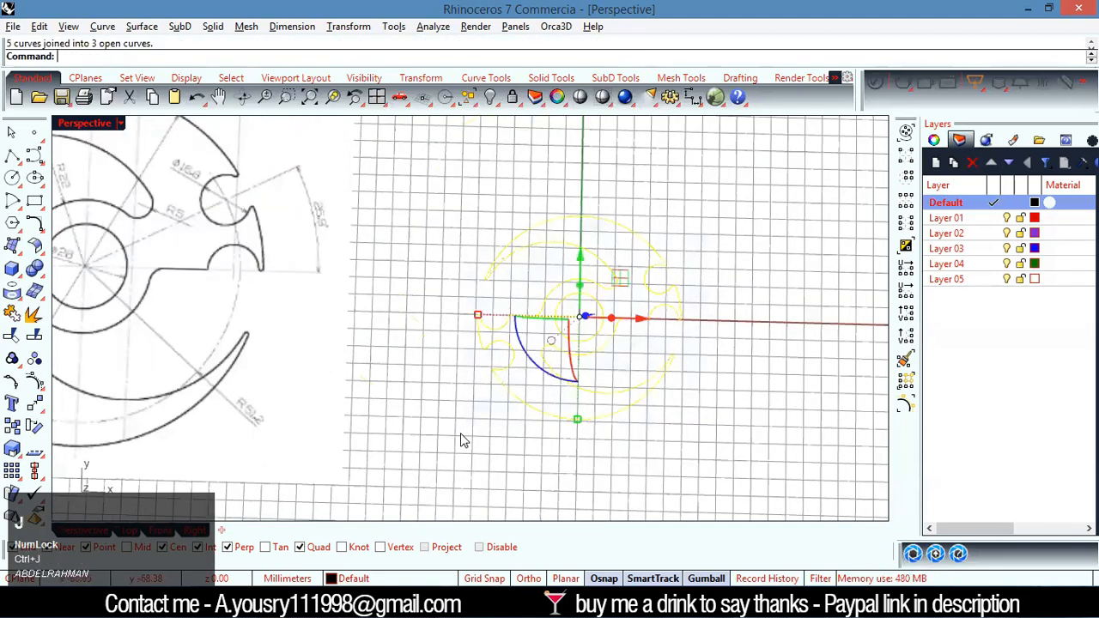
Inspect the plate outline from several angles and compare it with the reference drawing in the Top view
left_click(515, 491)
scroll(632, 374, "up", 3)
left_click(608, 333)
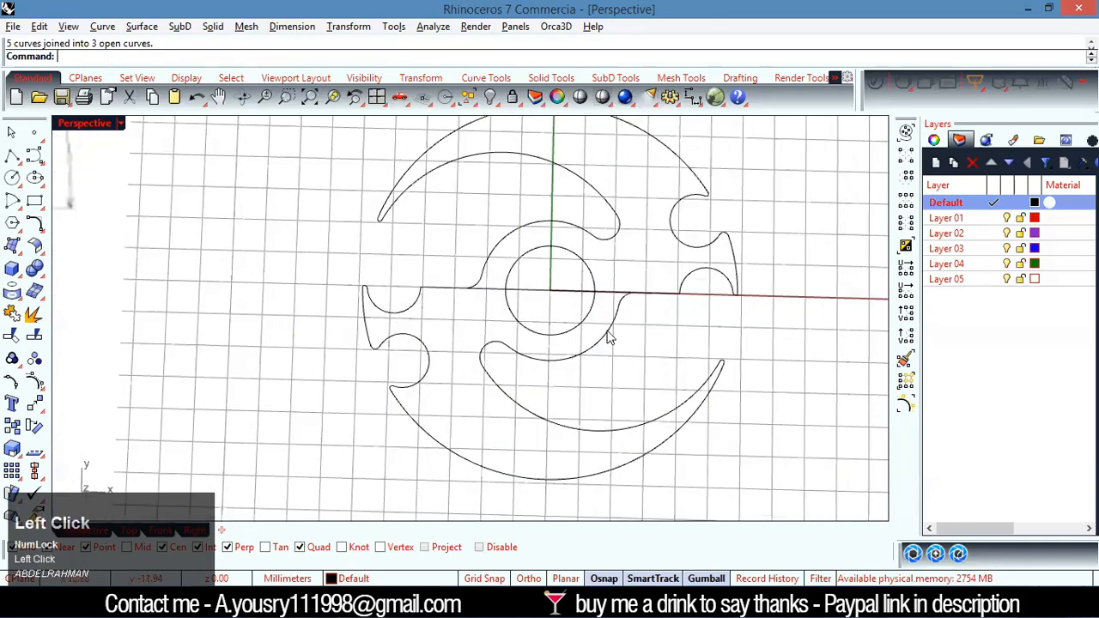
left_click(661, 372)
right_click_drag(631, 359, 580, 311)
right_click_drag(663, 311, 232, 468)
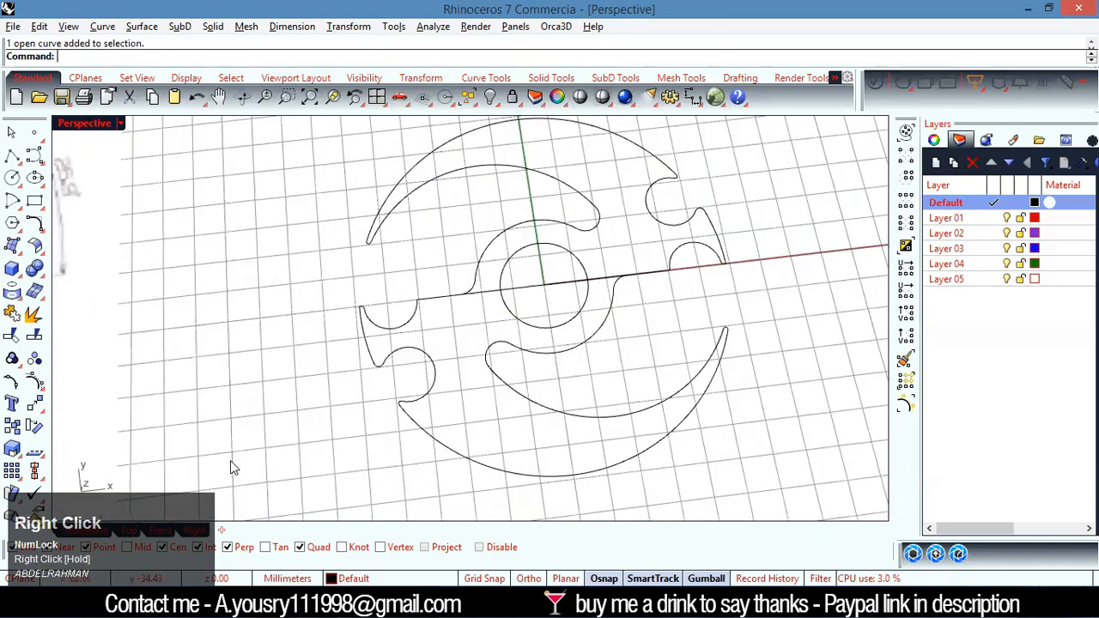
left_click(132, 530)
scroll(524, 361, "down", 4)
scroll(539, 367, "up", 3)
scroll(539, 367, "up", 3)
left_click(518, 289)
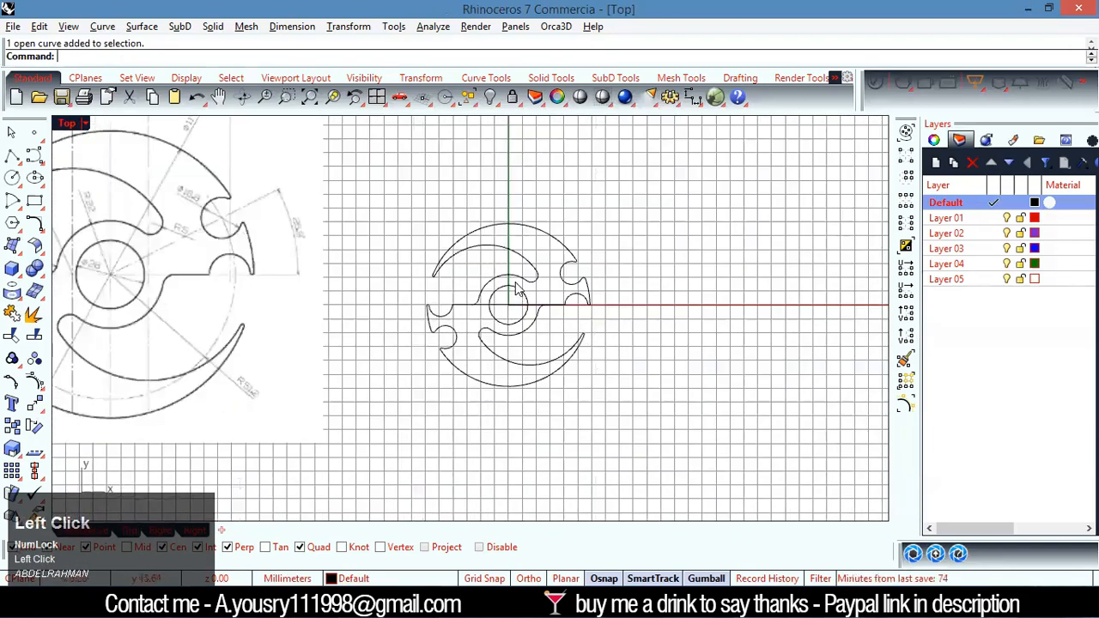
scroll(601, 371, "up", 2)
scroll(600, 371, "down", 5)
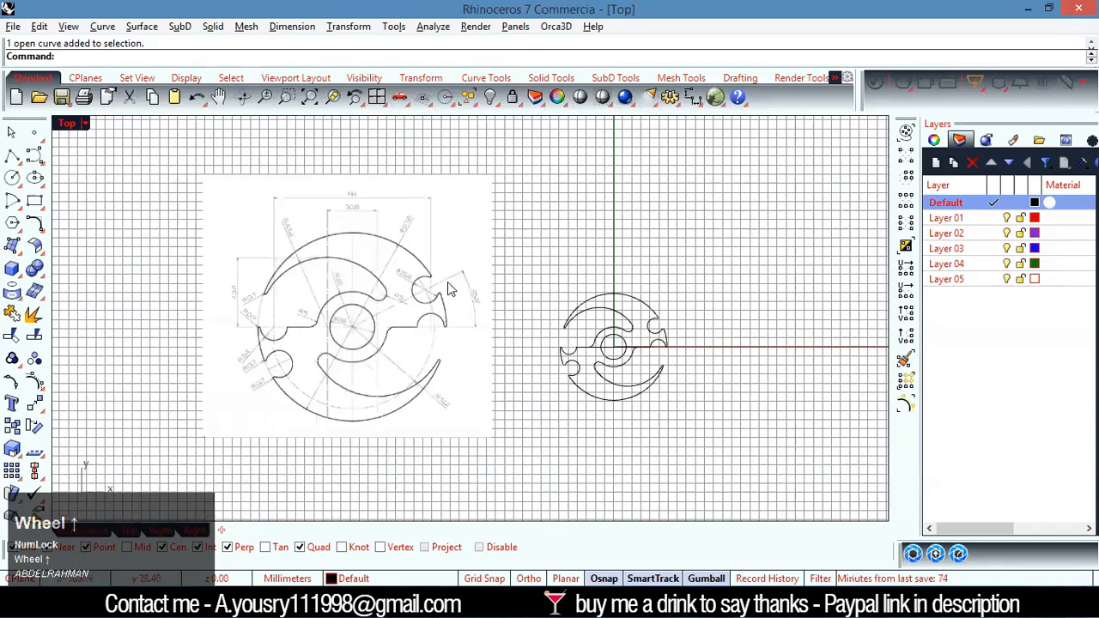